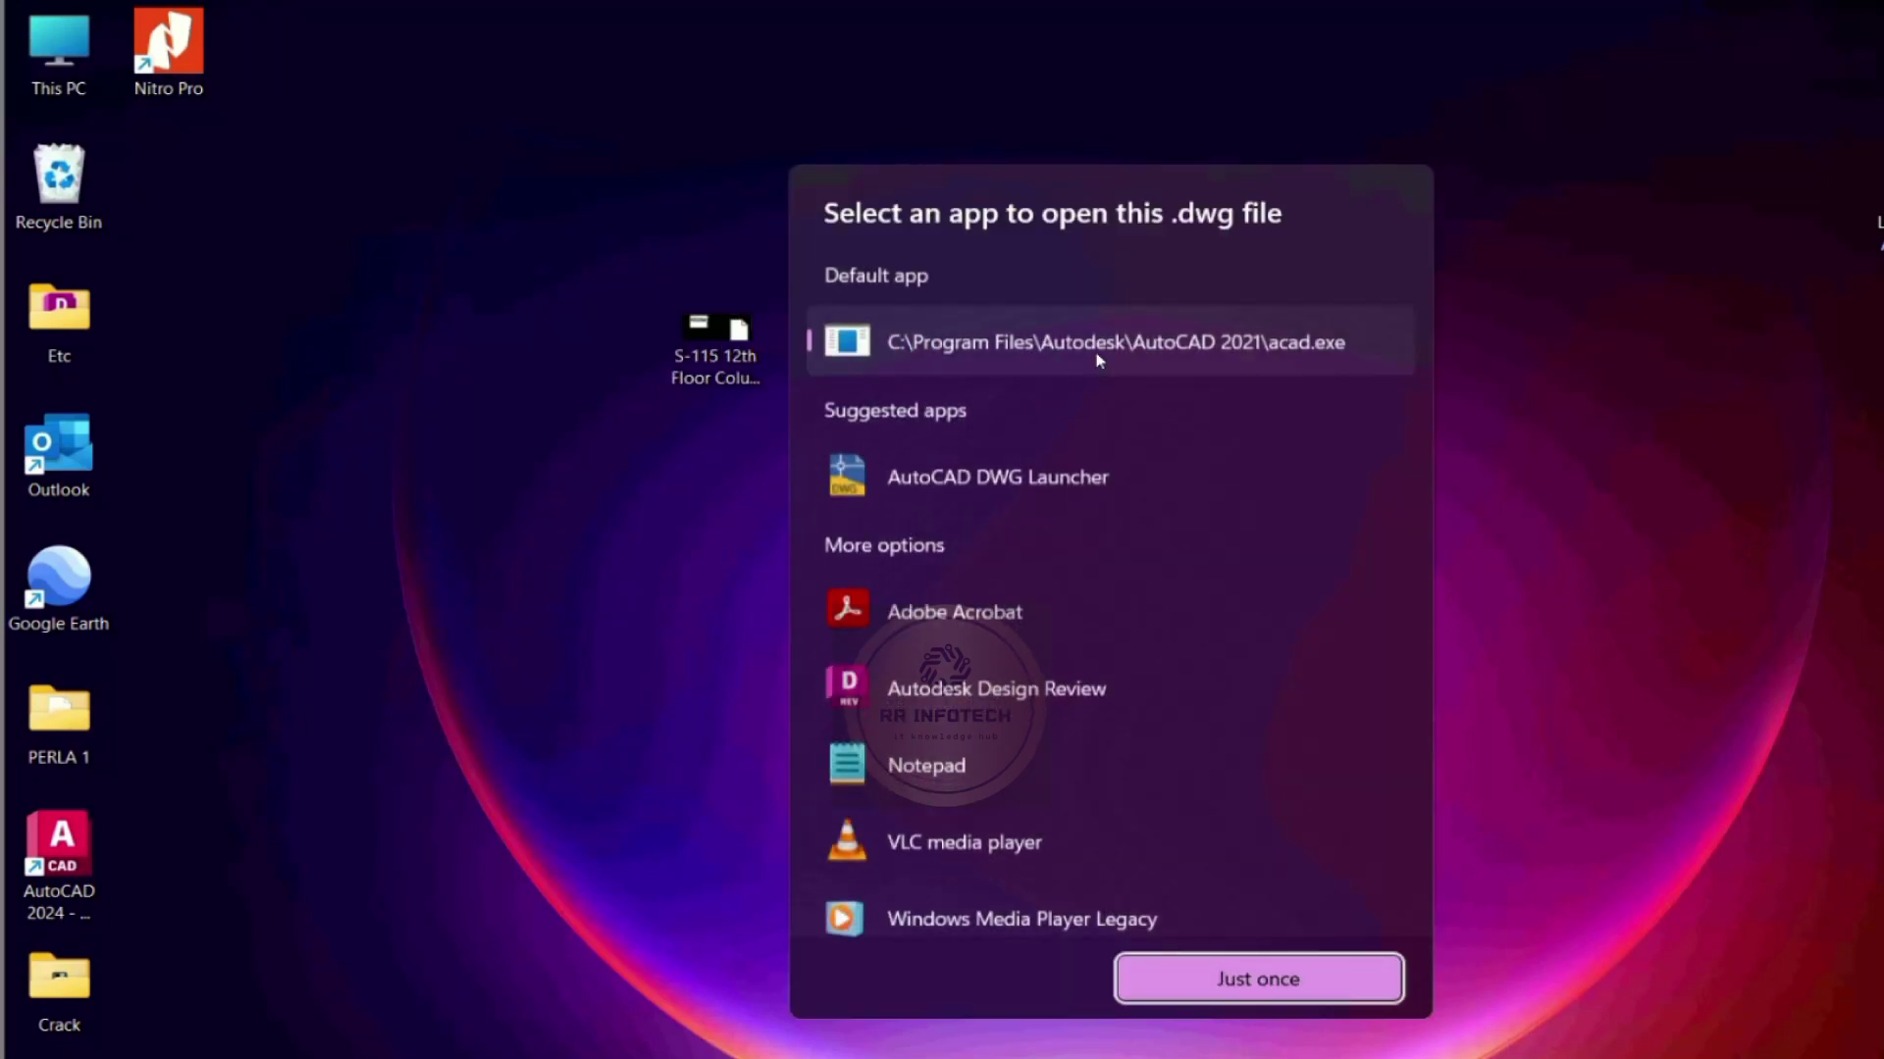
Step: Dismiss the Open with prompt and open the S-115 drawing's Properties via Show more options
{"action": "key", "text": "Escape"}
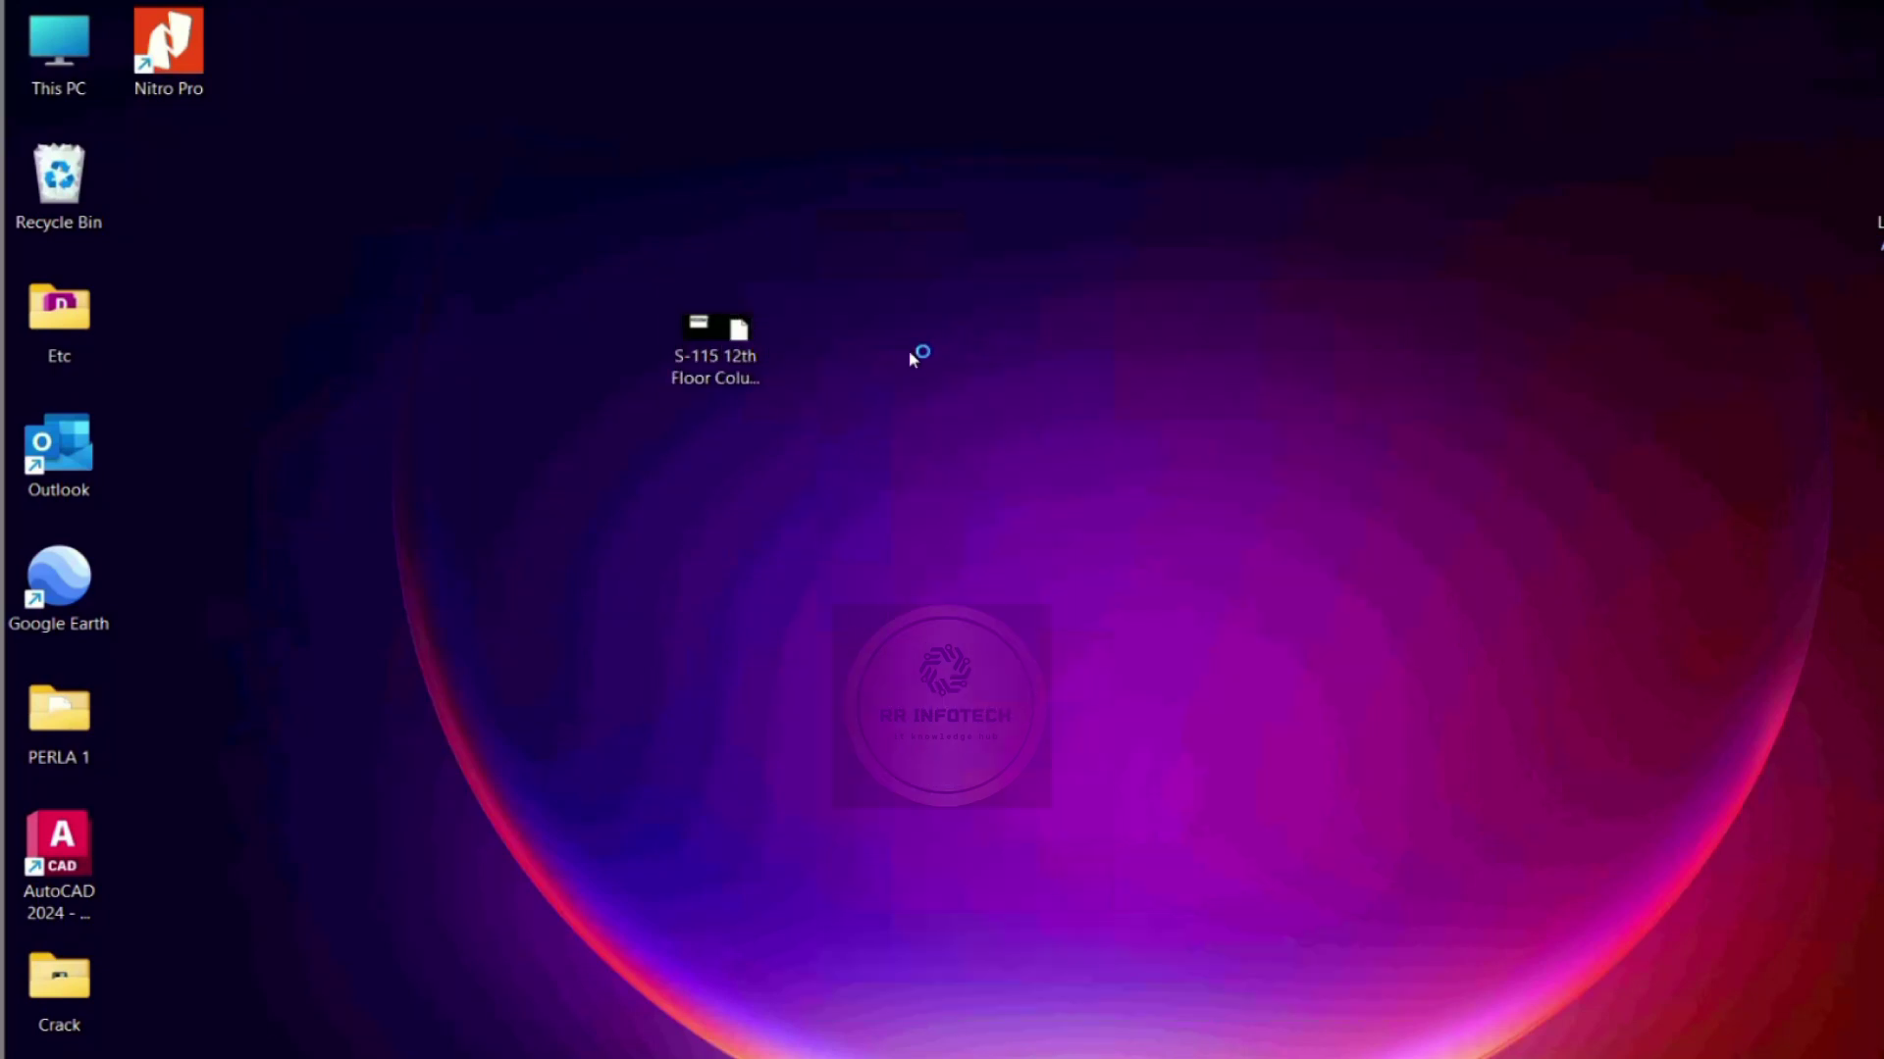
{"action": "double_click", "coordinate": [711, 351]}
{"action": "key", "text": "Escape"}
{"action": "right_click", "coordinate": [726, 352]}
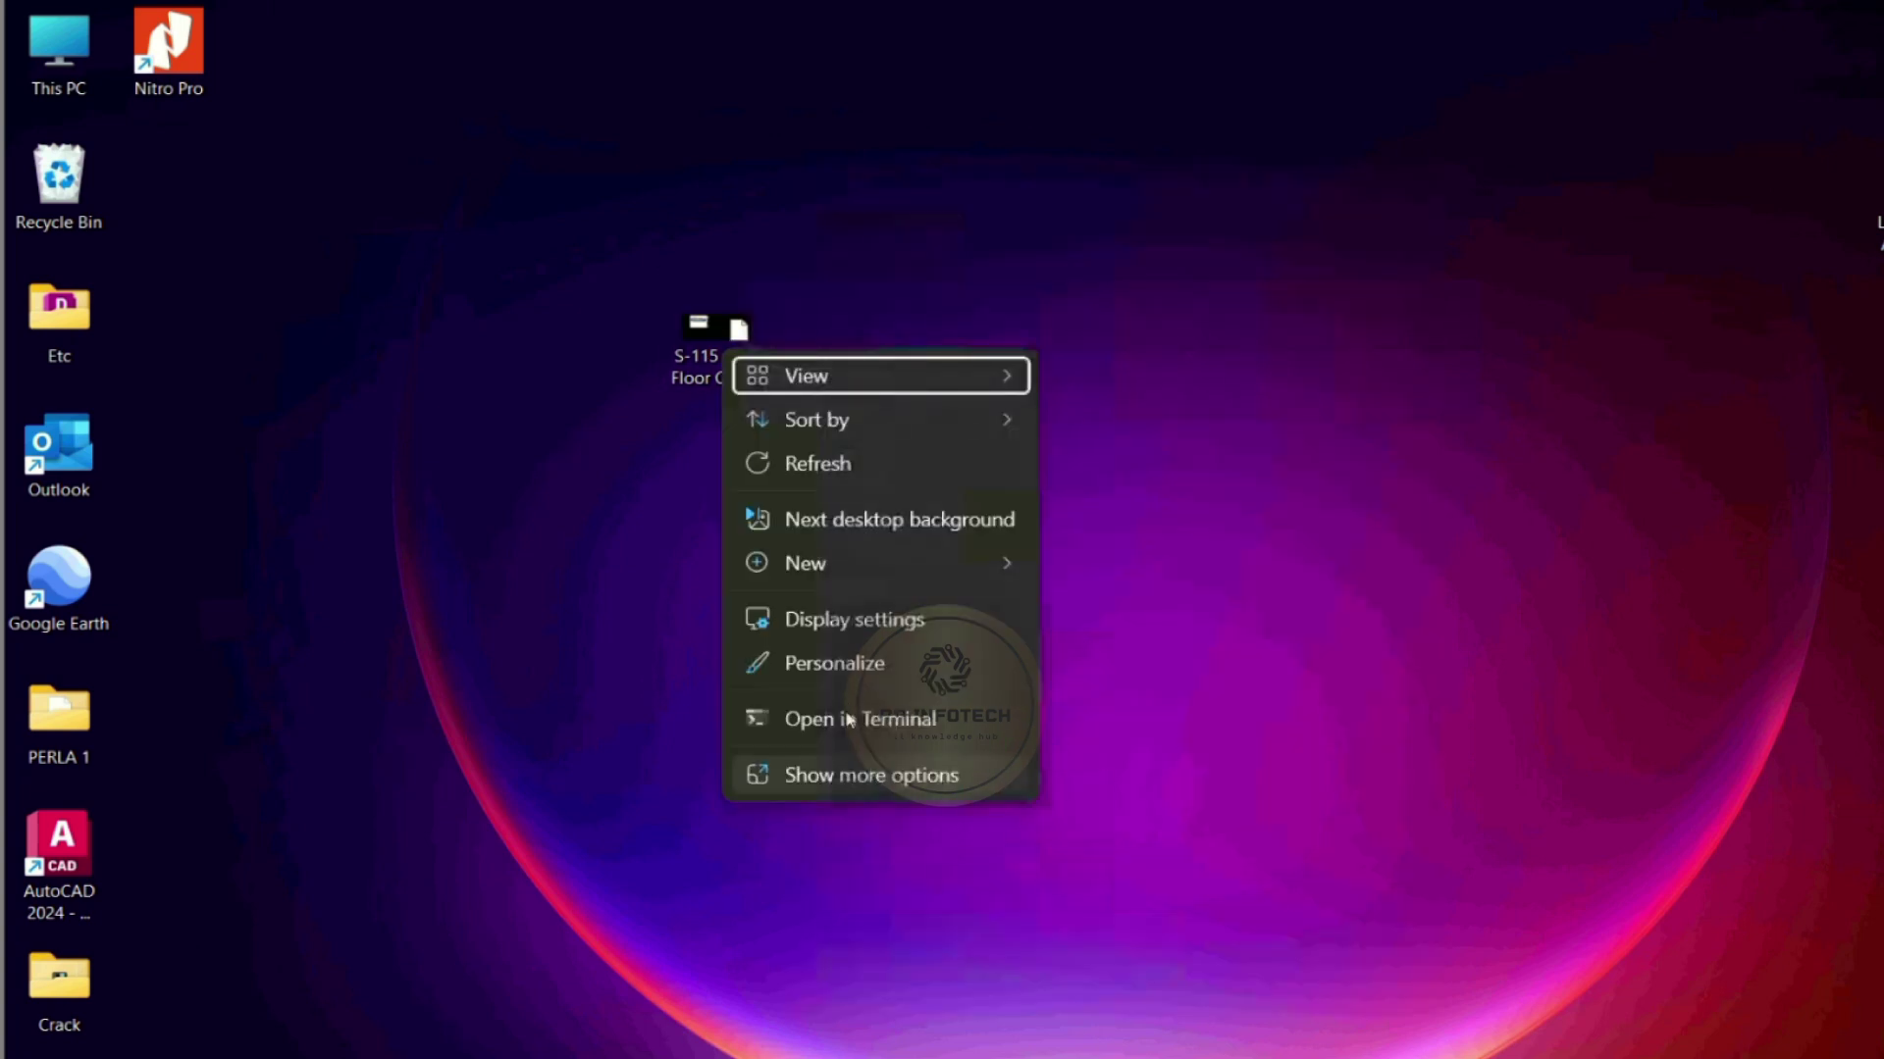
{"action": "left_click", "coordinate": [859, 778]}
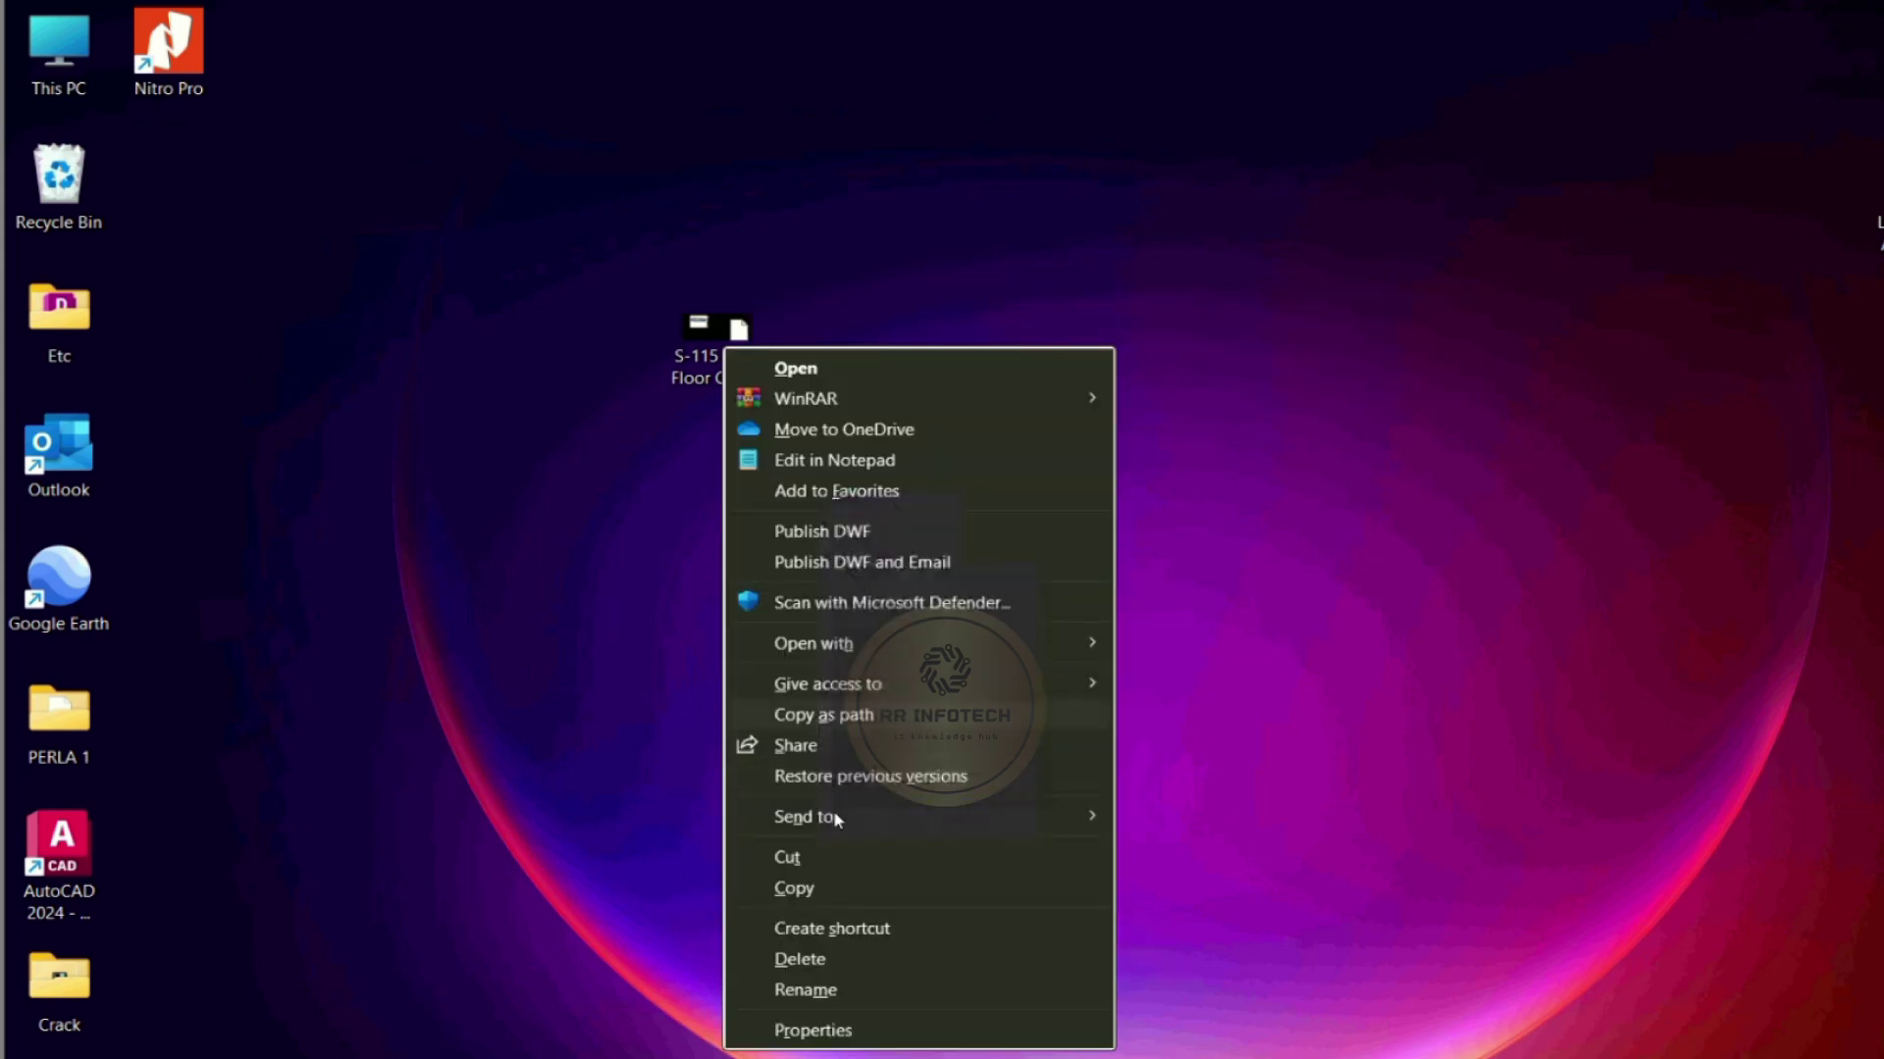
{"action": "left_click", "coordinate": [876, 1029]}
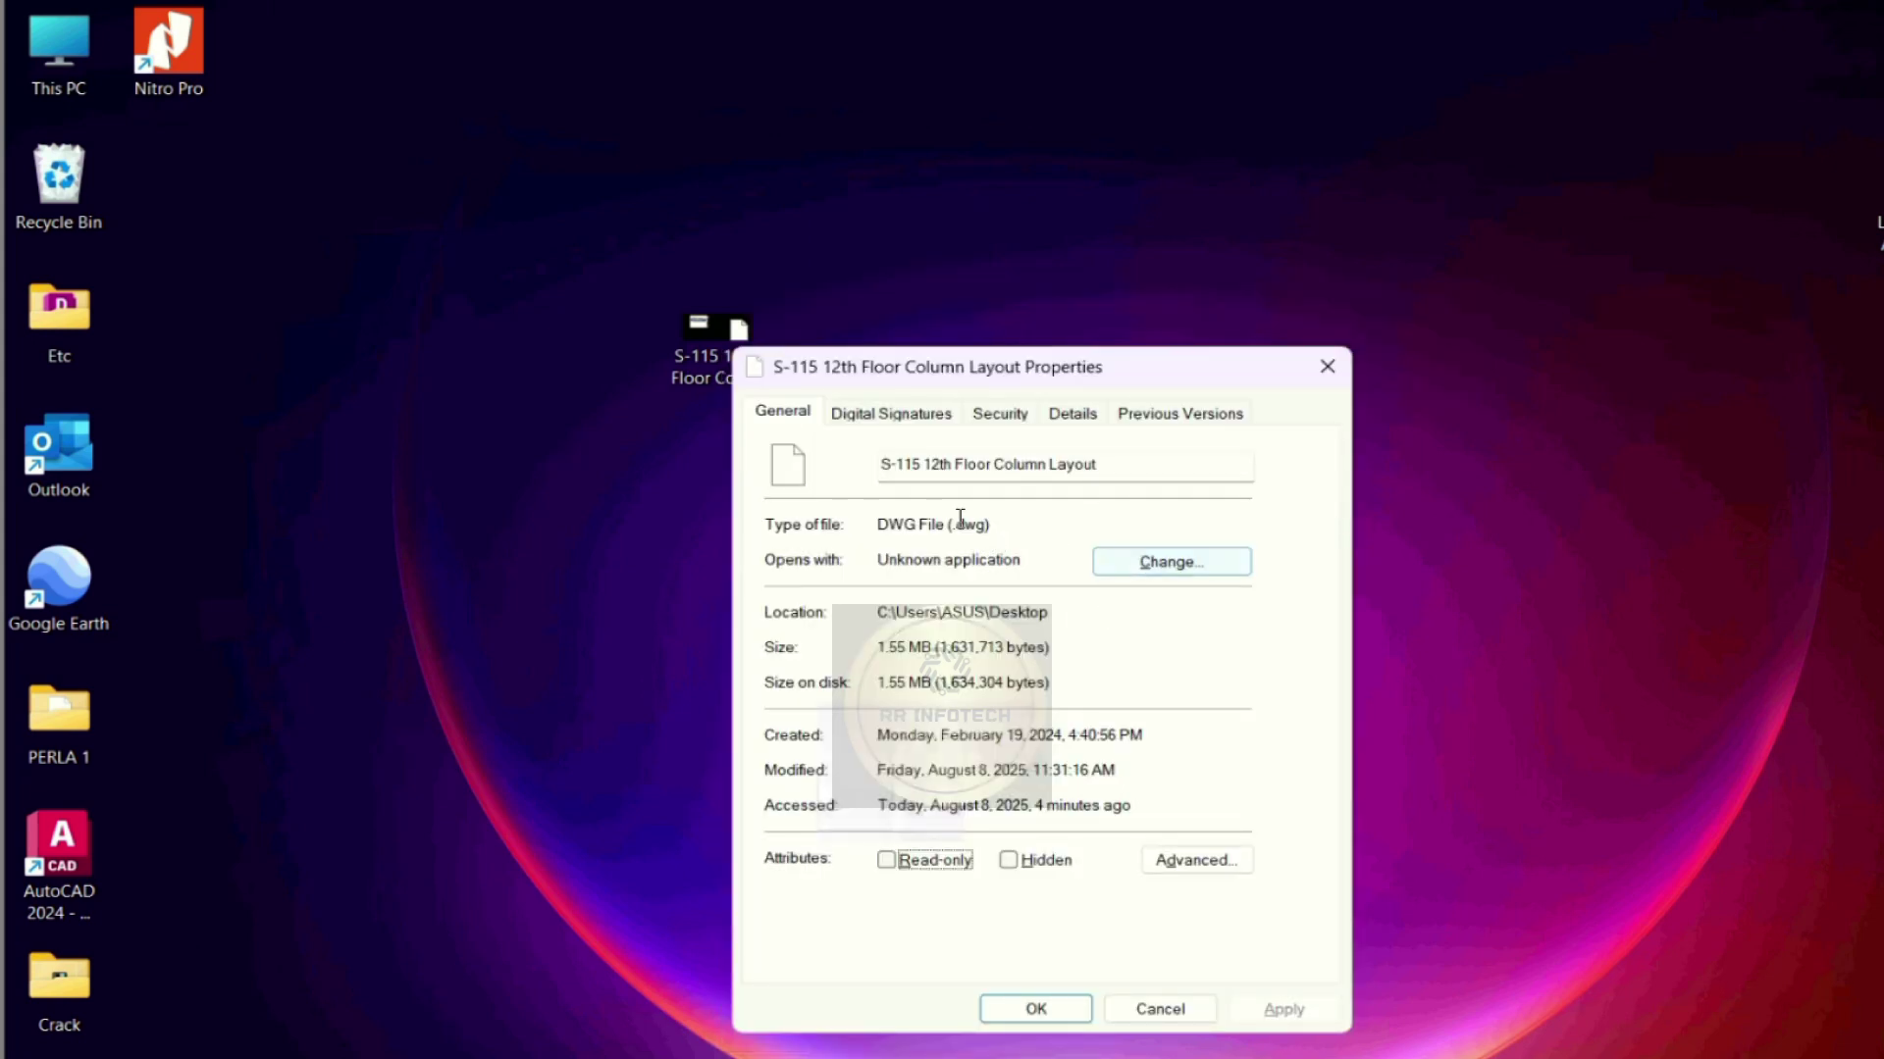
Step: Start changing the .dwg opening app and choose to browse this PC for a program
{"action": "double_click", "coordinate": [1042, 521]}
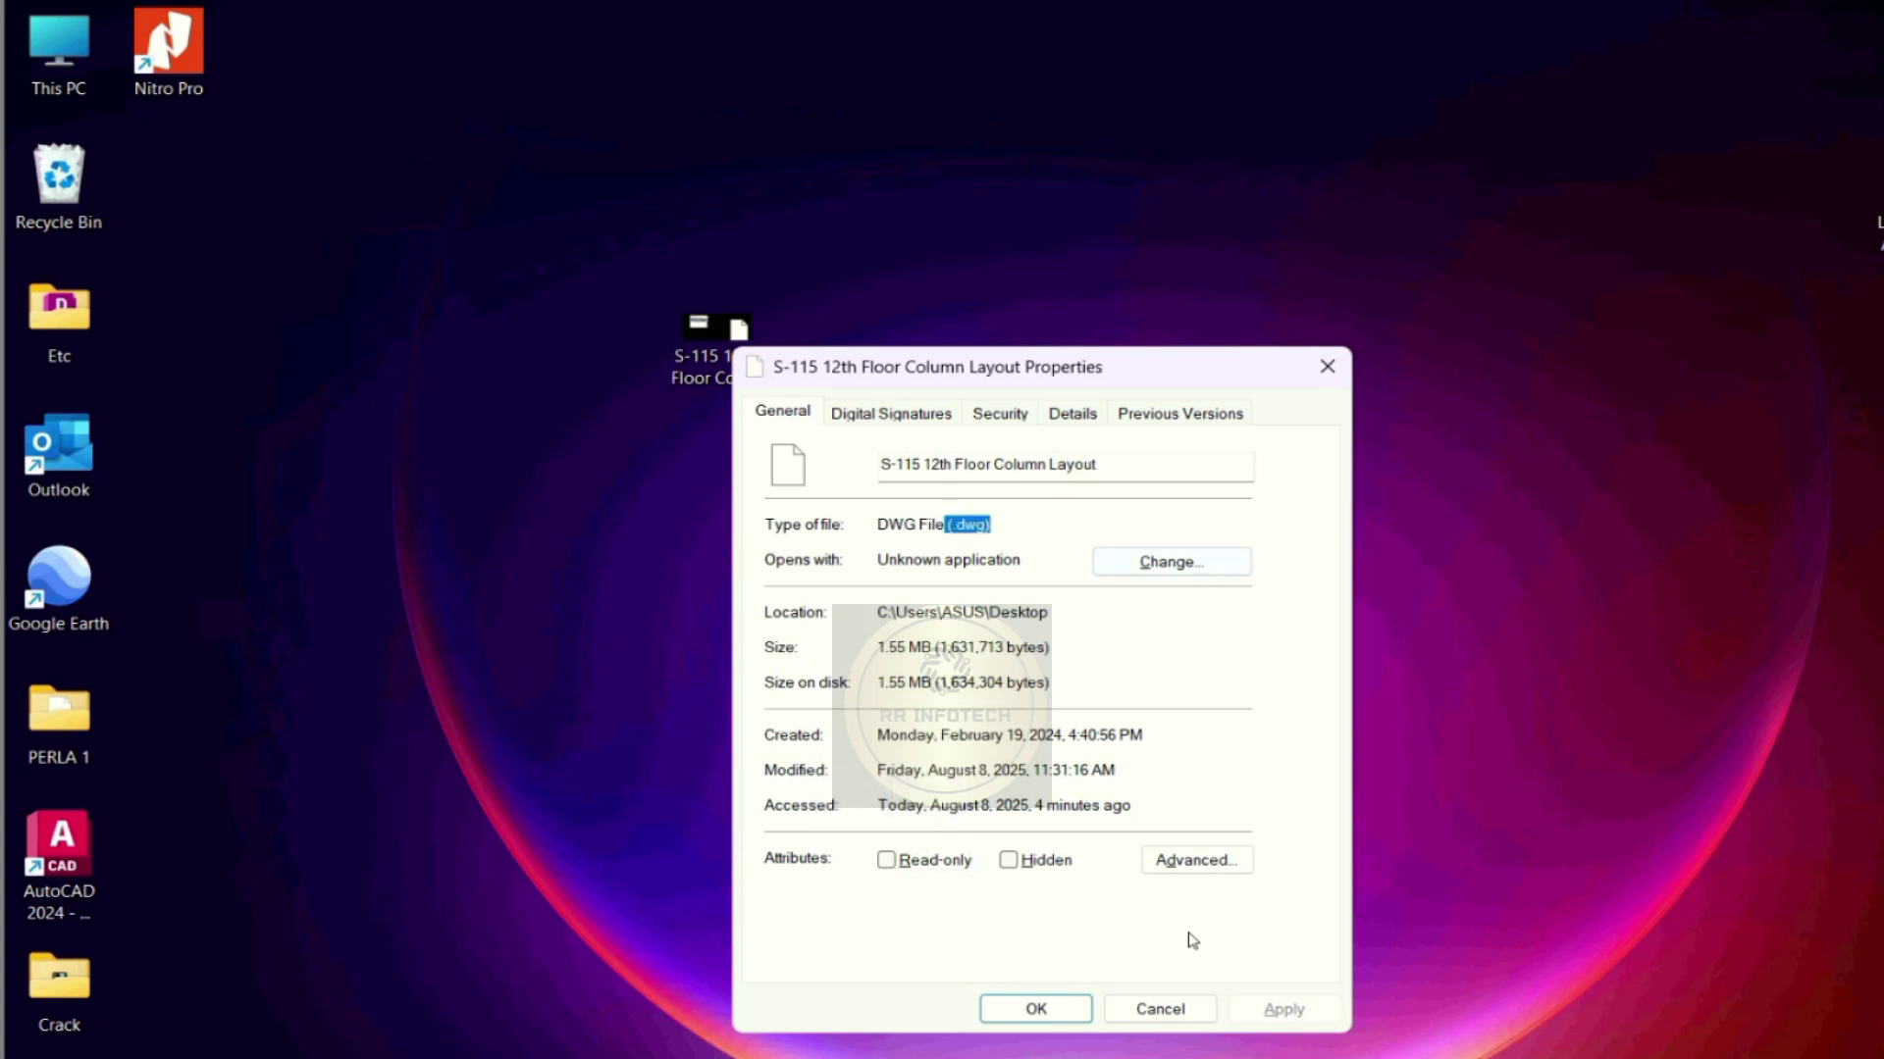
{"action": "left_click", "coordinate": [1183, 565]}
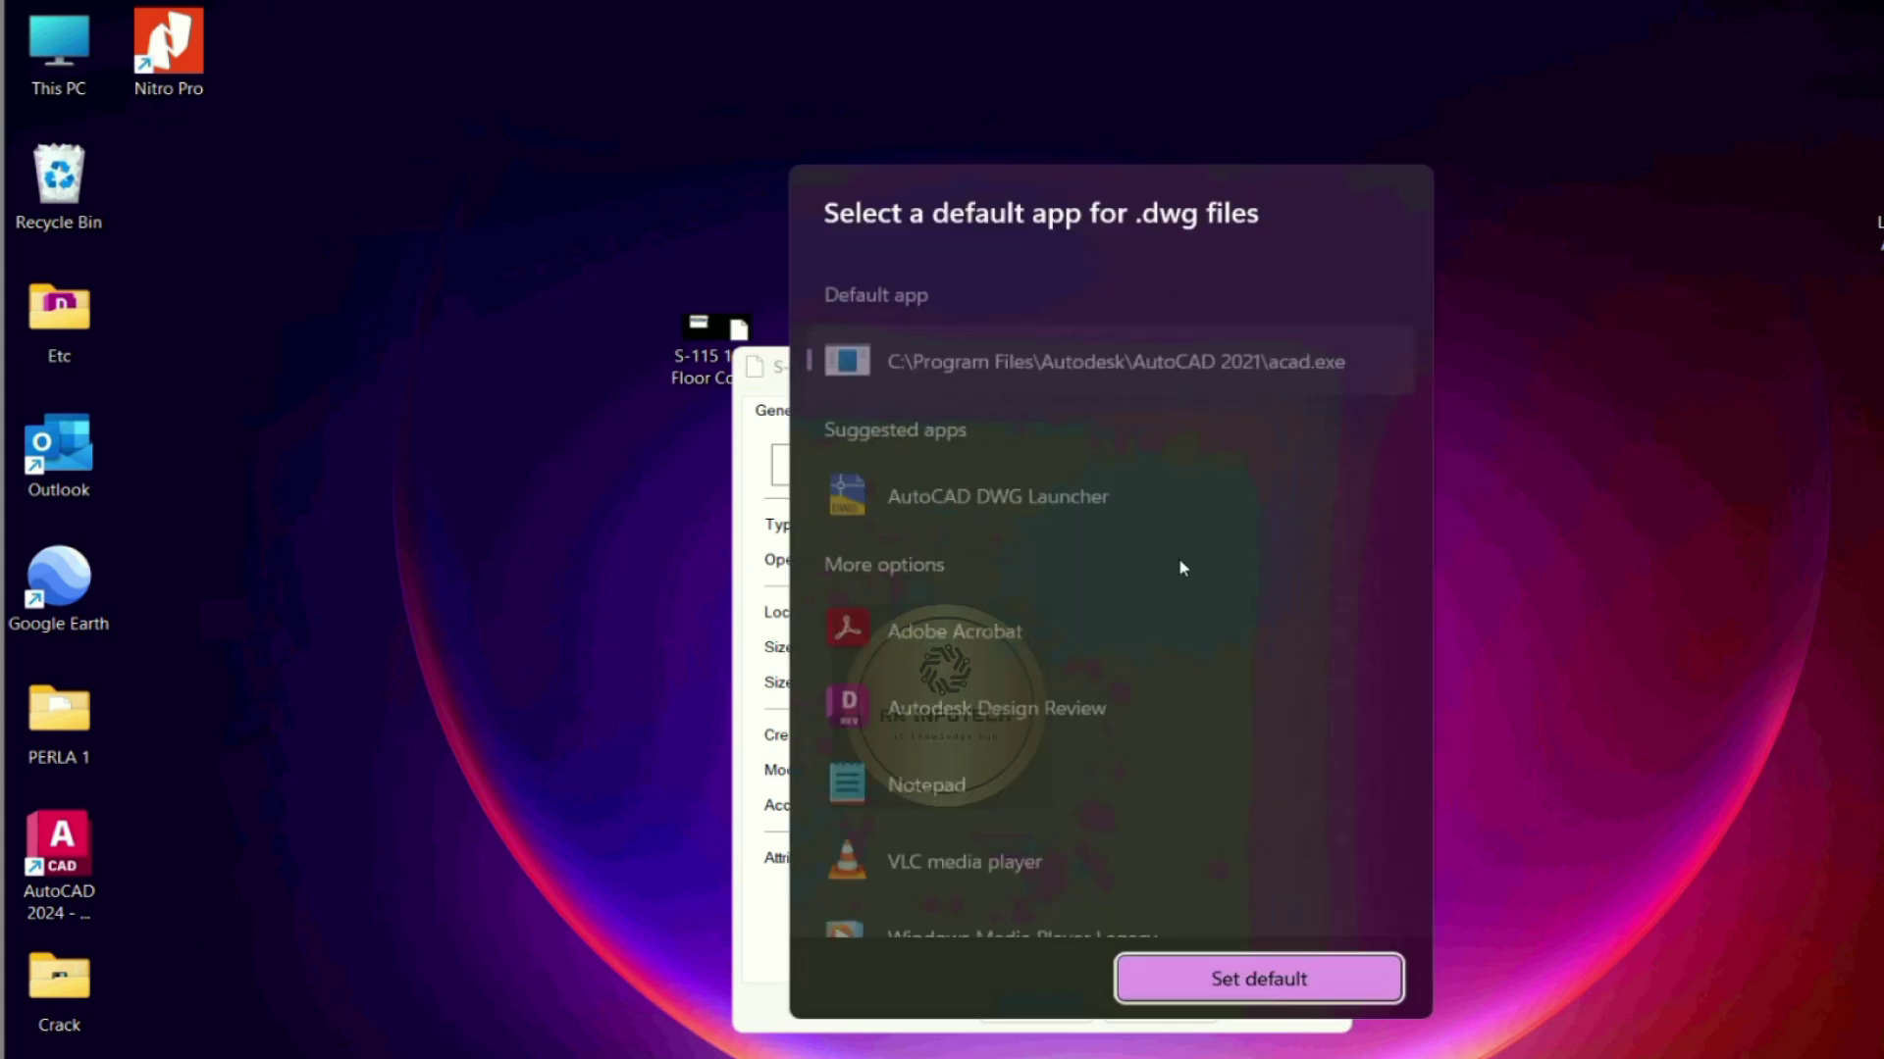
{"action": "scroll", "coordinate": [1226, 755], "scroll_direction": "down", "scroll_amount": 2}
{"action": "scroll", "coordinate": [1231, 764], "scroll_direction": "down", "scroll_amount": 2}
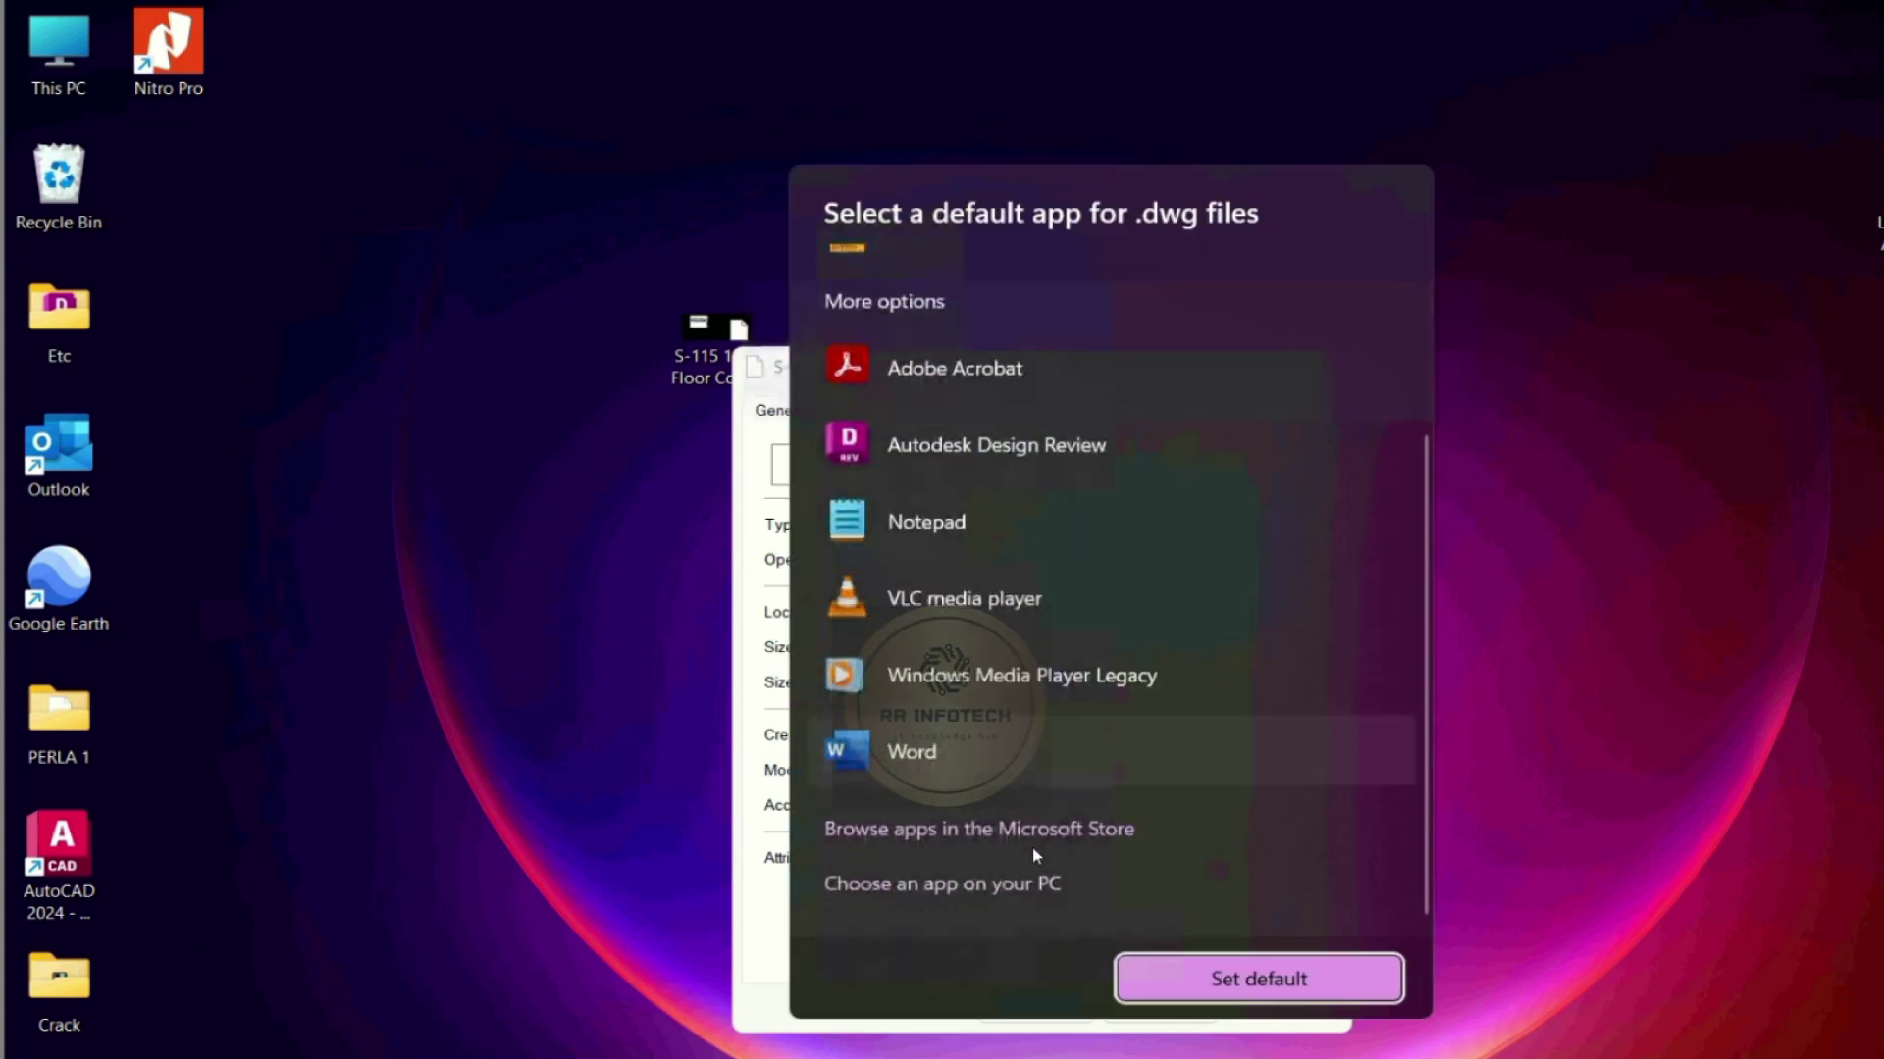
{"action": "left_click", "coordinate": [993, 888]}
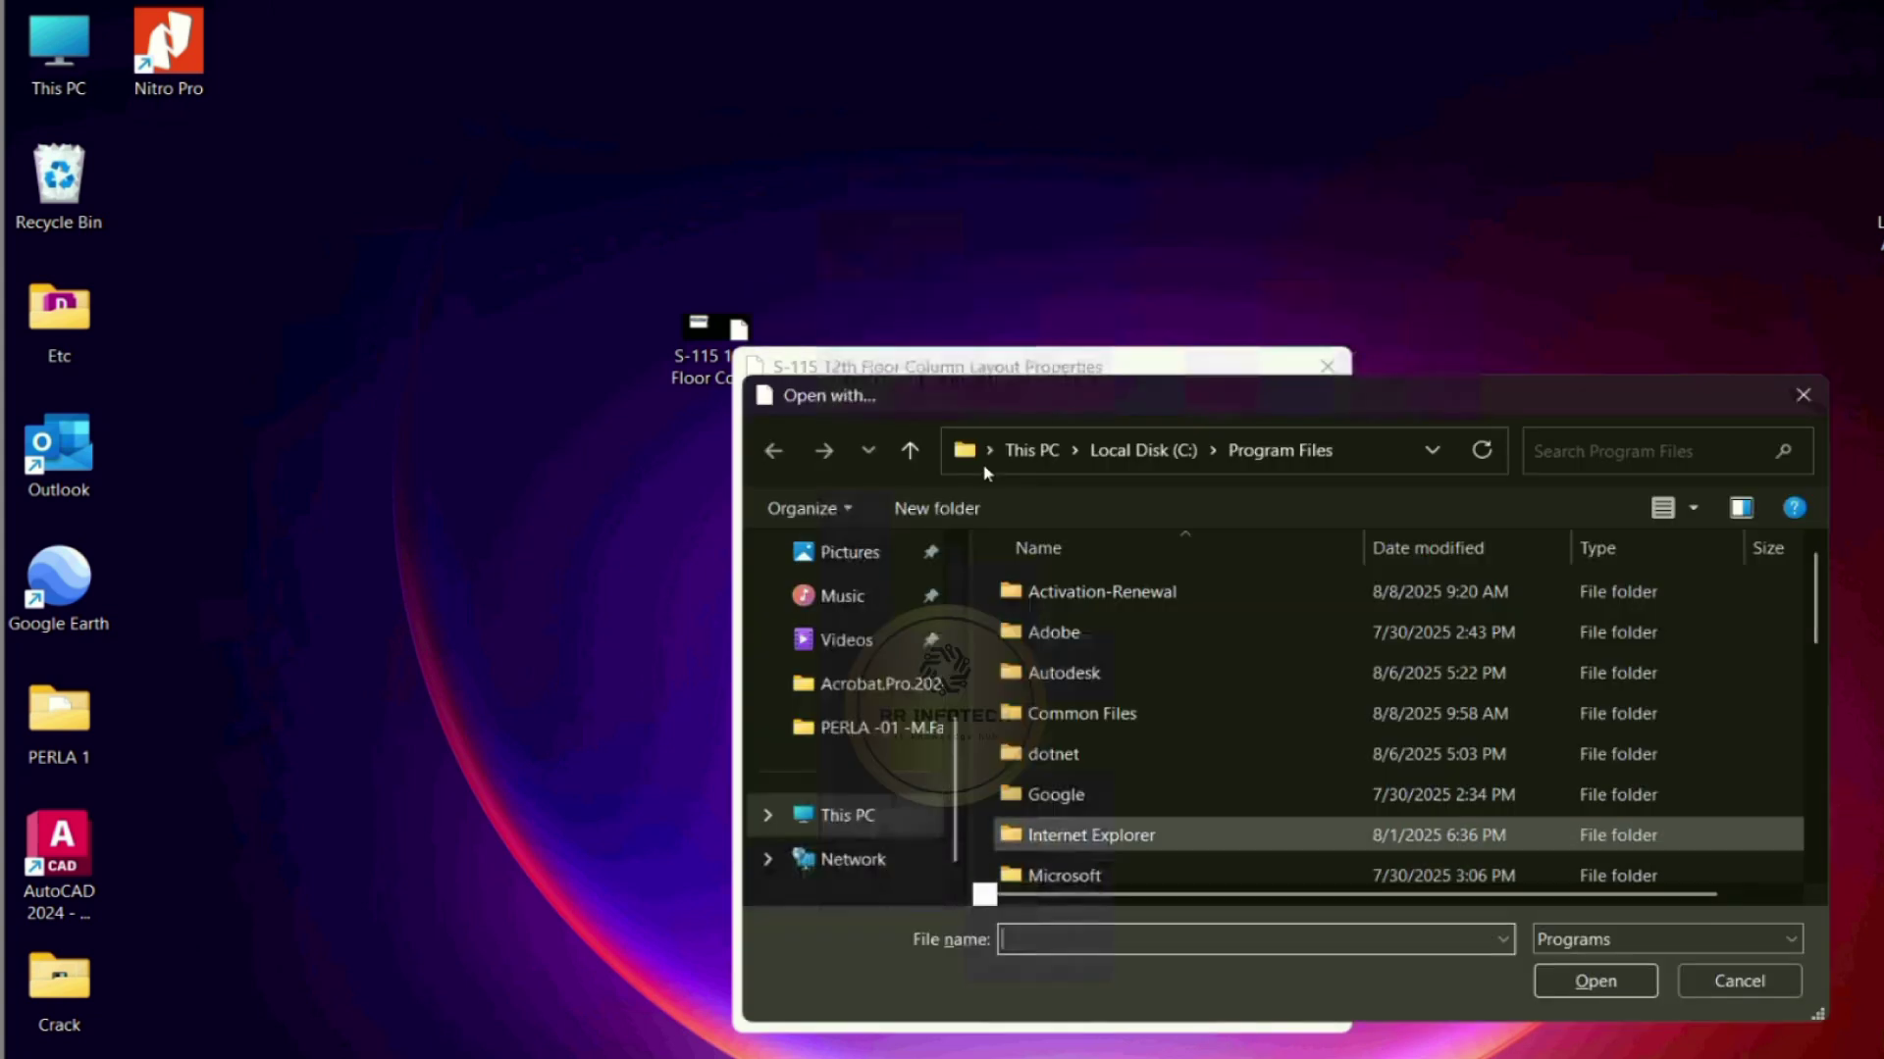
{"action": "scroll", "coordinate": [1105, 779], "scroll_direction": "down", "scroll_amount": 3}
{"action": "scroll", "coordinate": [1113, 775], "scroll_direction": "down", "scroll_amount": 3}
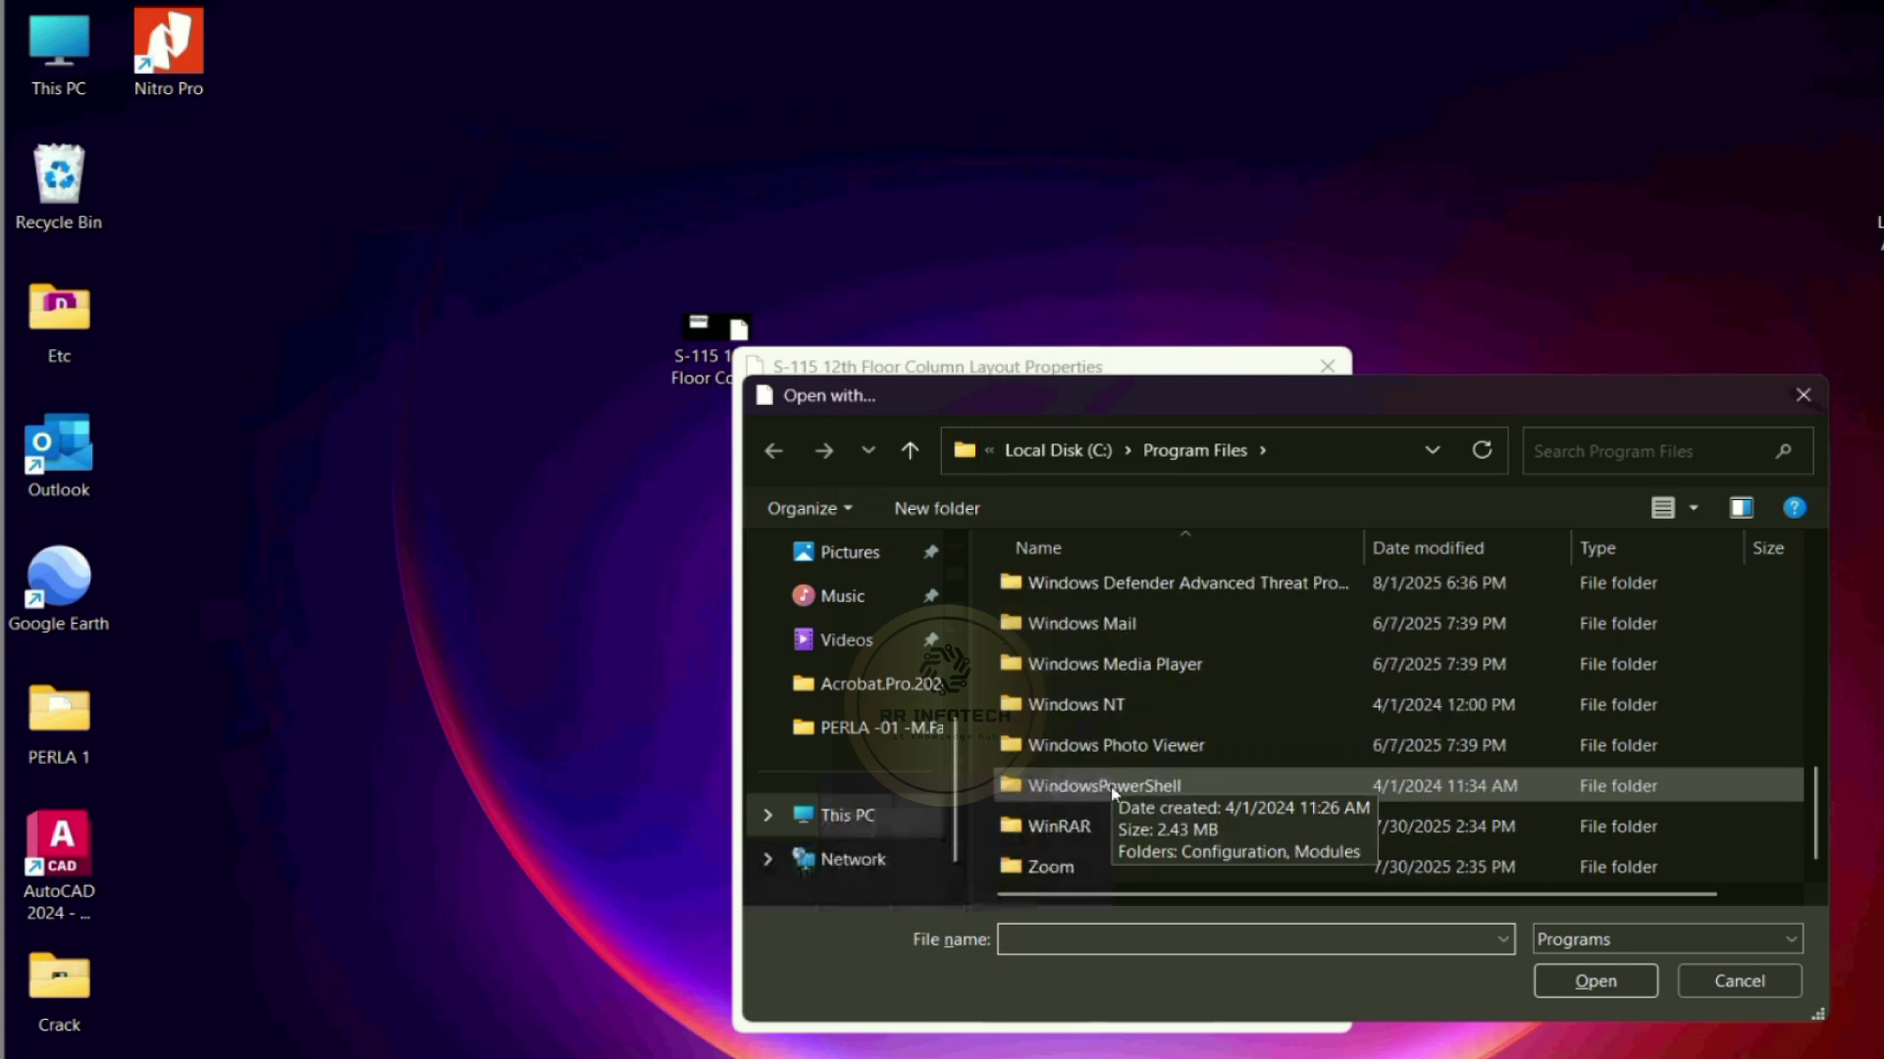
{"action": "scroll", "coordinate": [1108, 628], "scroll_direction": "up", "scroll_amount": 7}
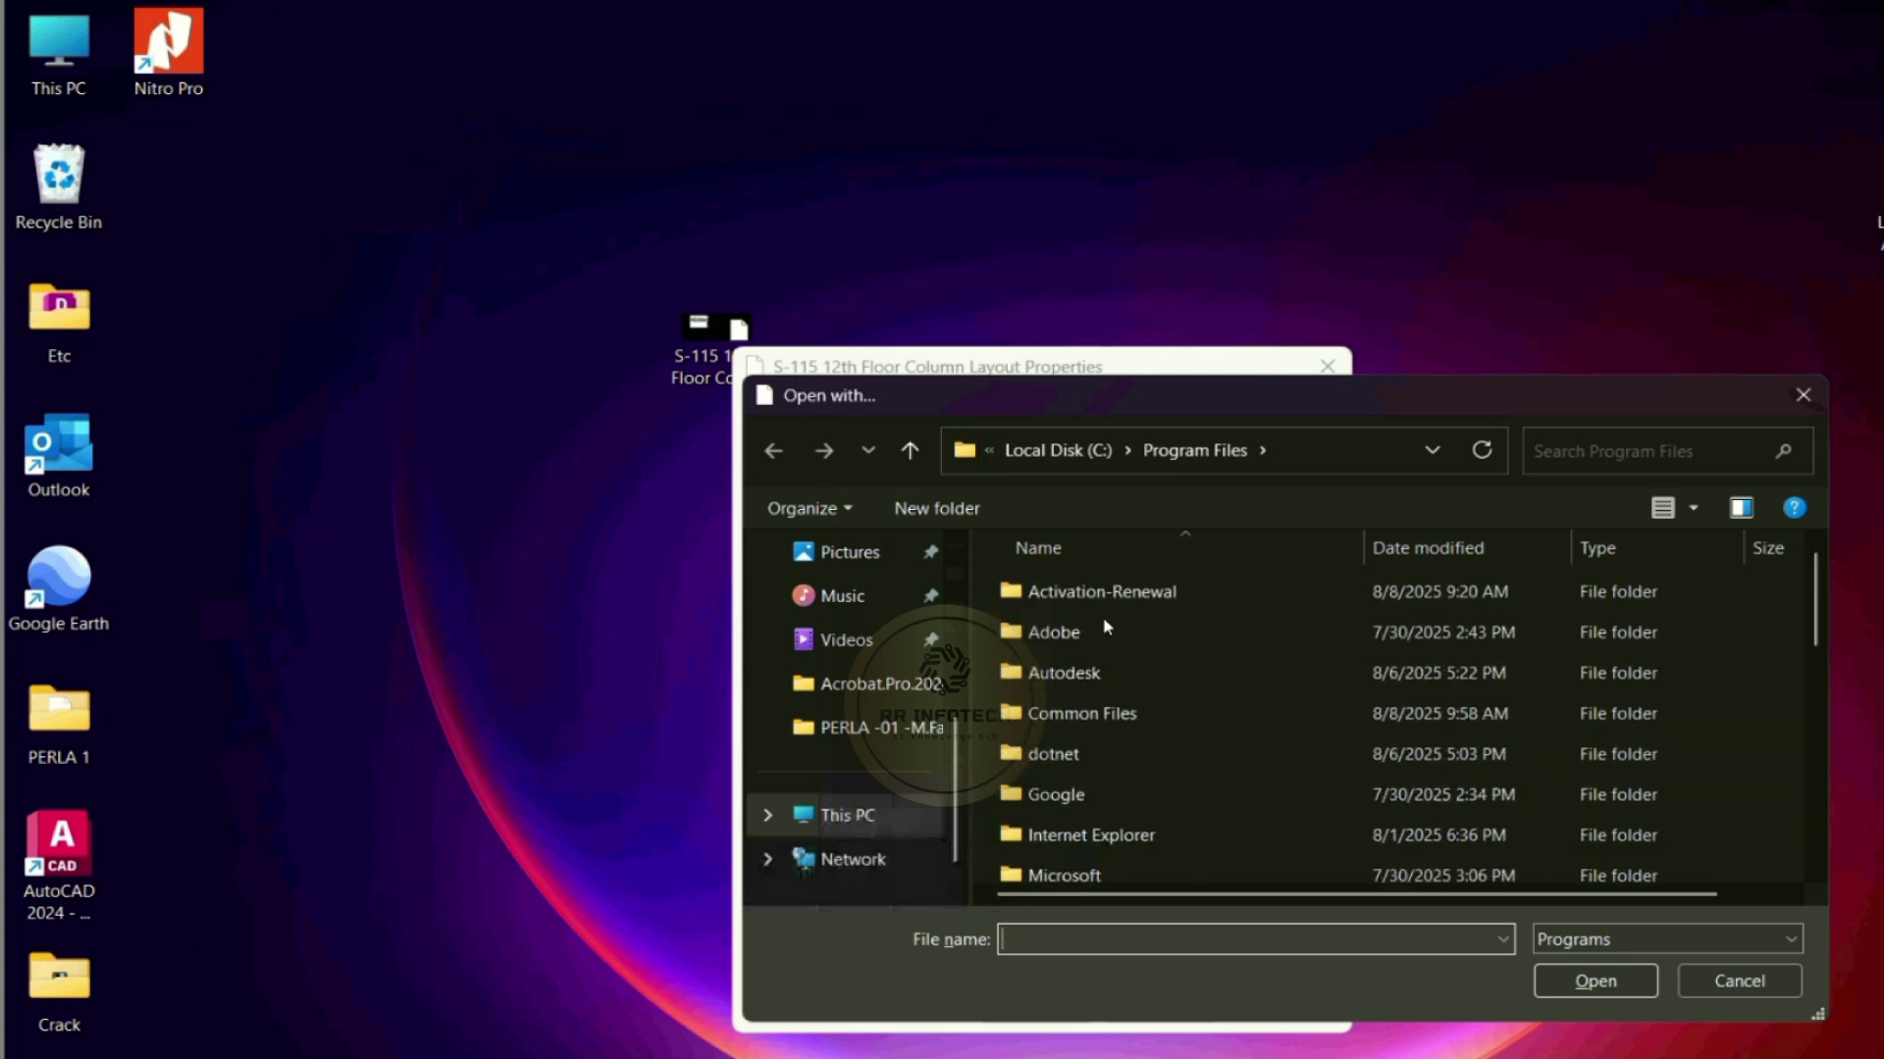
Step: Pick Autodesk\AutoCAD 2024\acad.exe, set it as the .dwg default, and apply
{"action": "double_click", "coordinate": [1086, 677]}
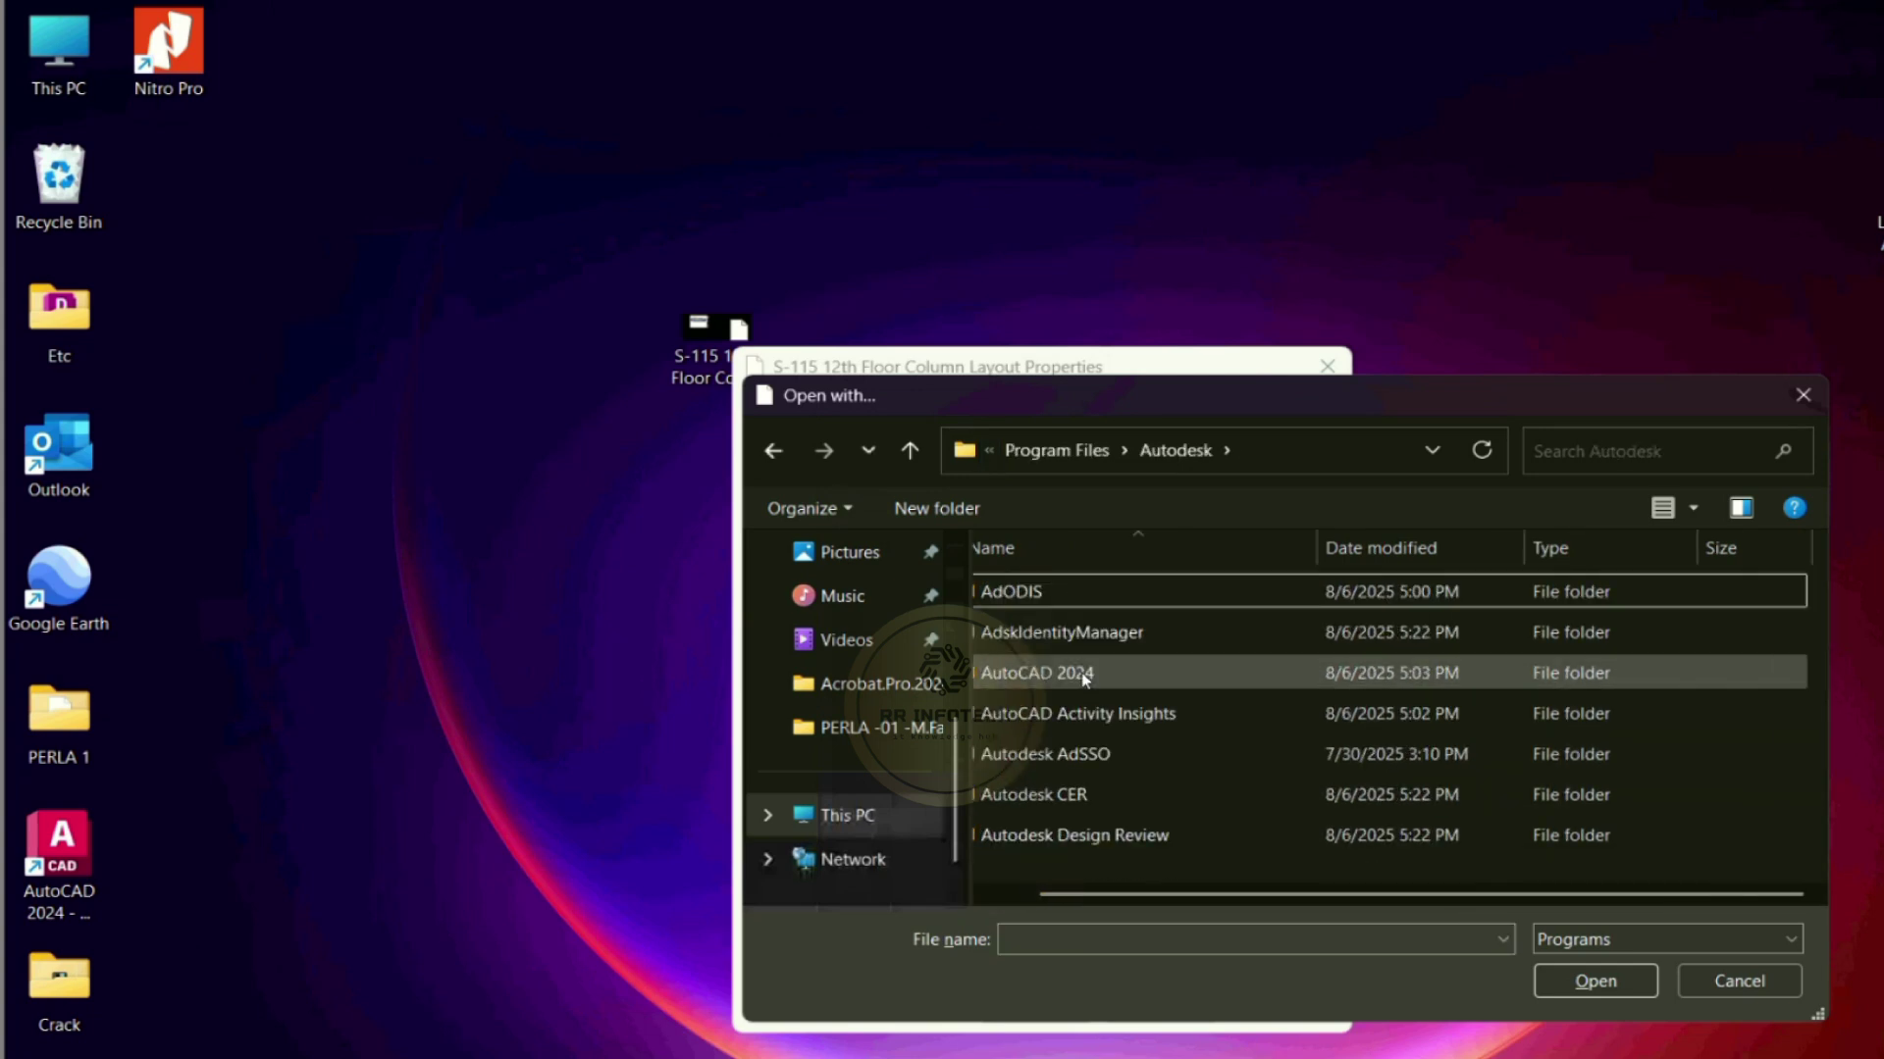
{"action": "double_click", "coordinate": [1084, 675]}
{"action": "scroll", "coordinate": [1098, 716], "scroll_direction": "down", "scroll_amount": 5}
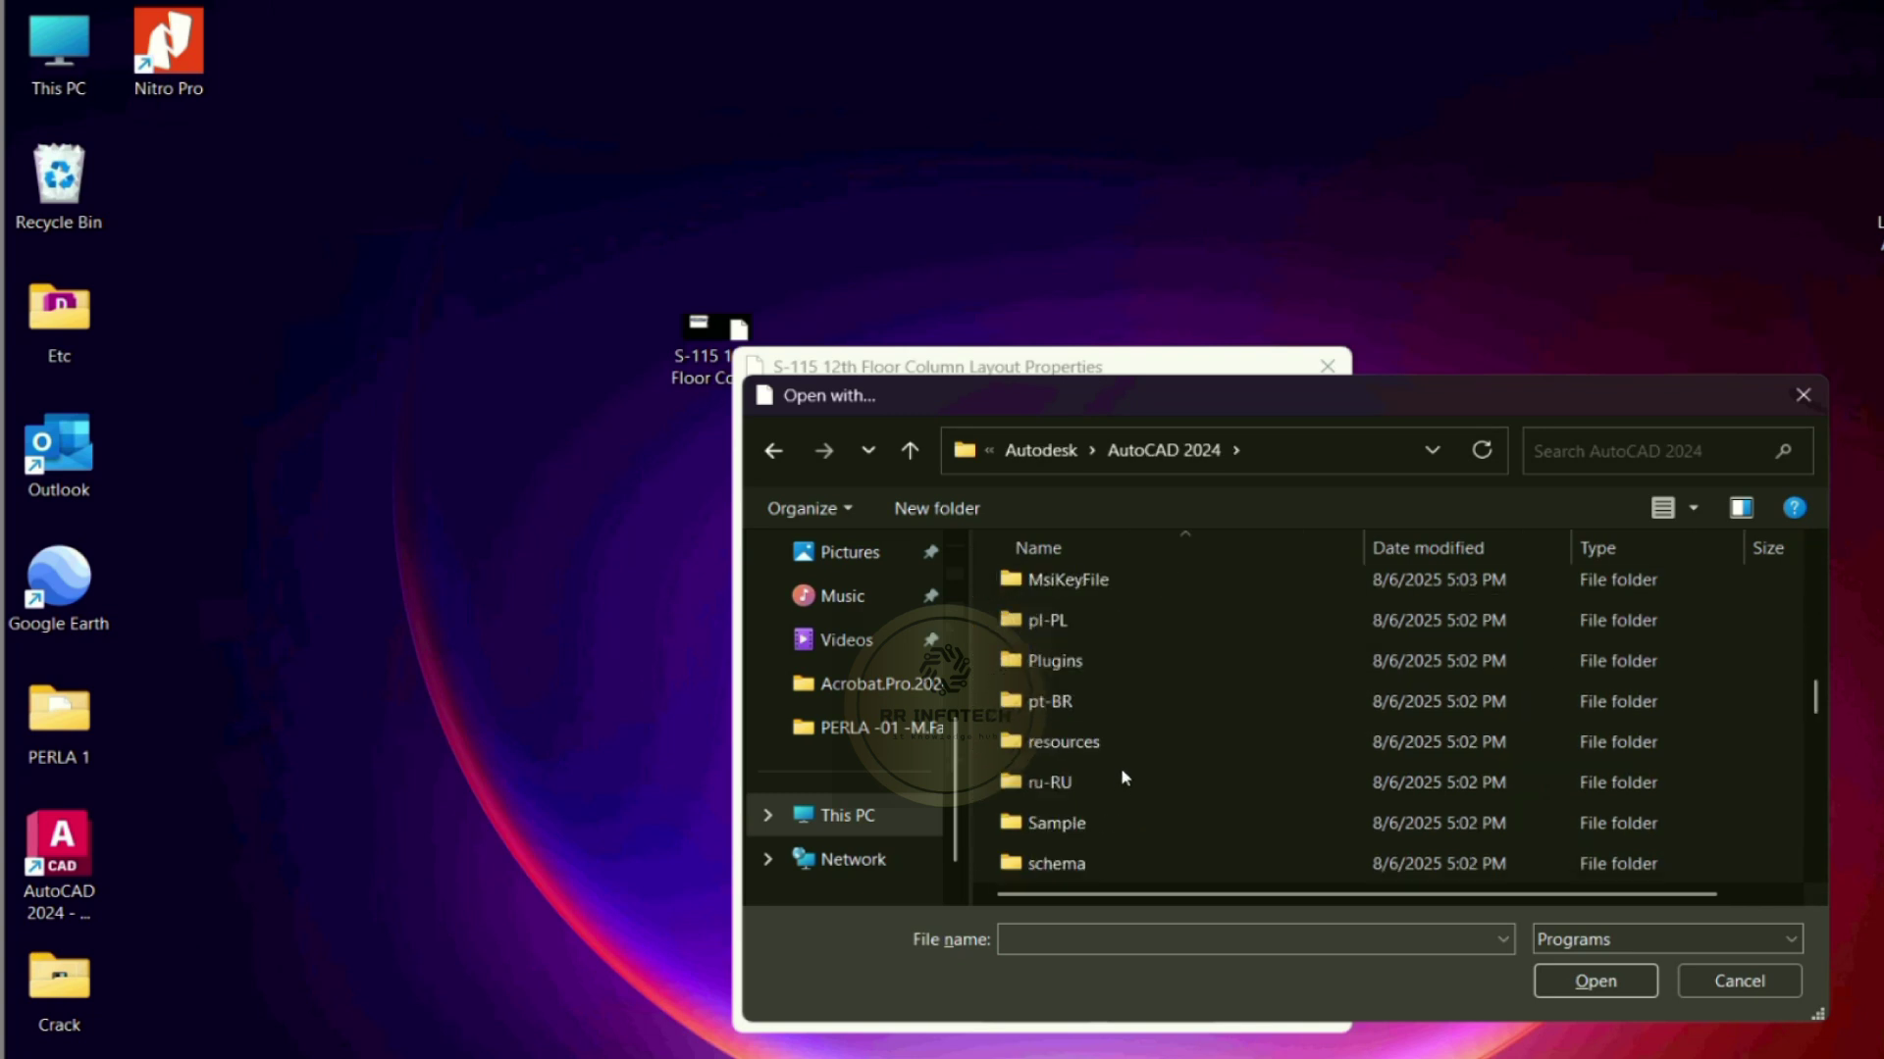
{"action": "scroll", "coordinate": [1121, 767], "scroll_direction": "down", "scroll_amount": 5}
{"action": "scroll", "coordinate": [1086, 673], "scroll_direction": "up", "scroll_amount": 3}
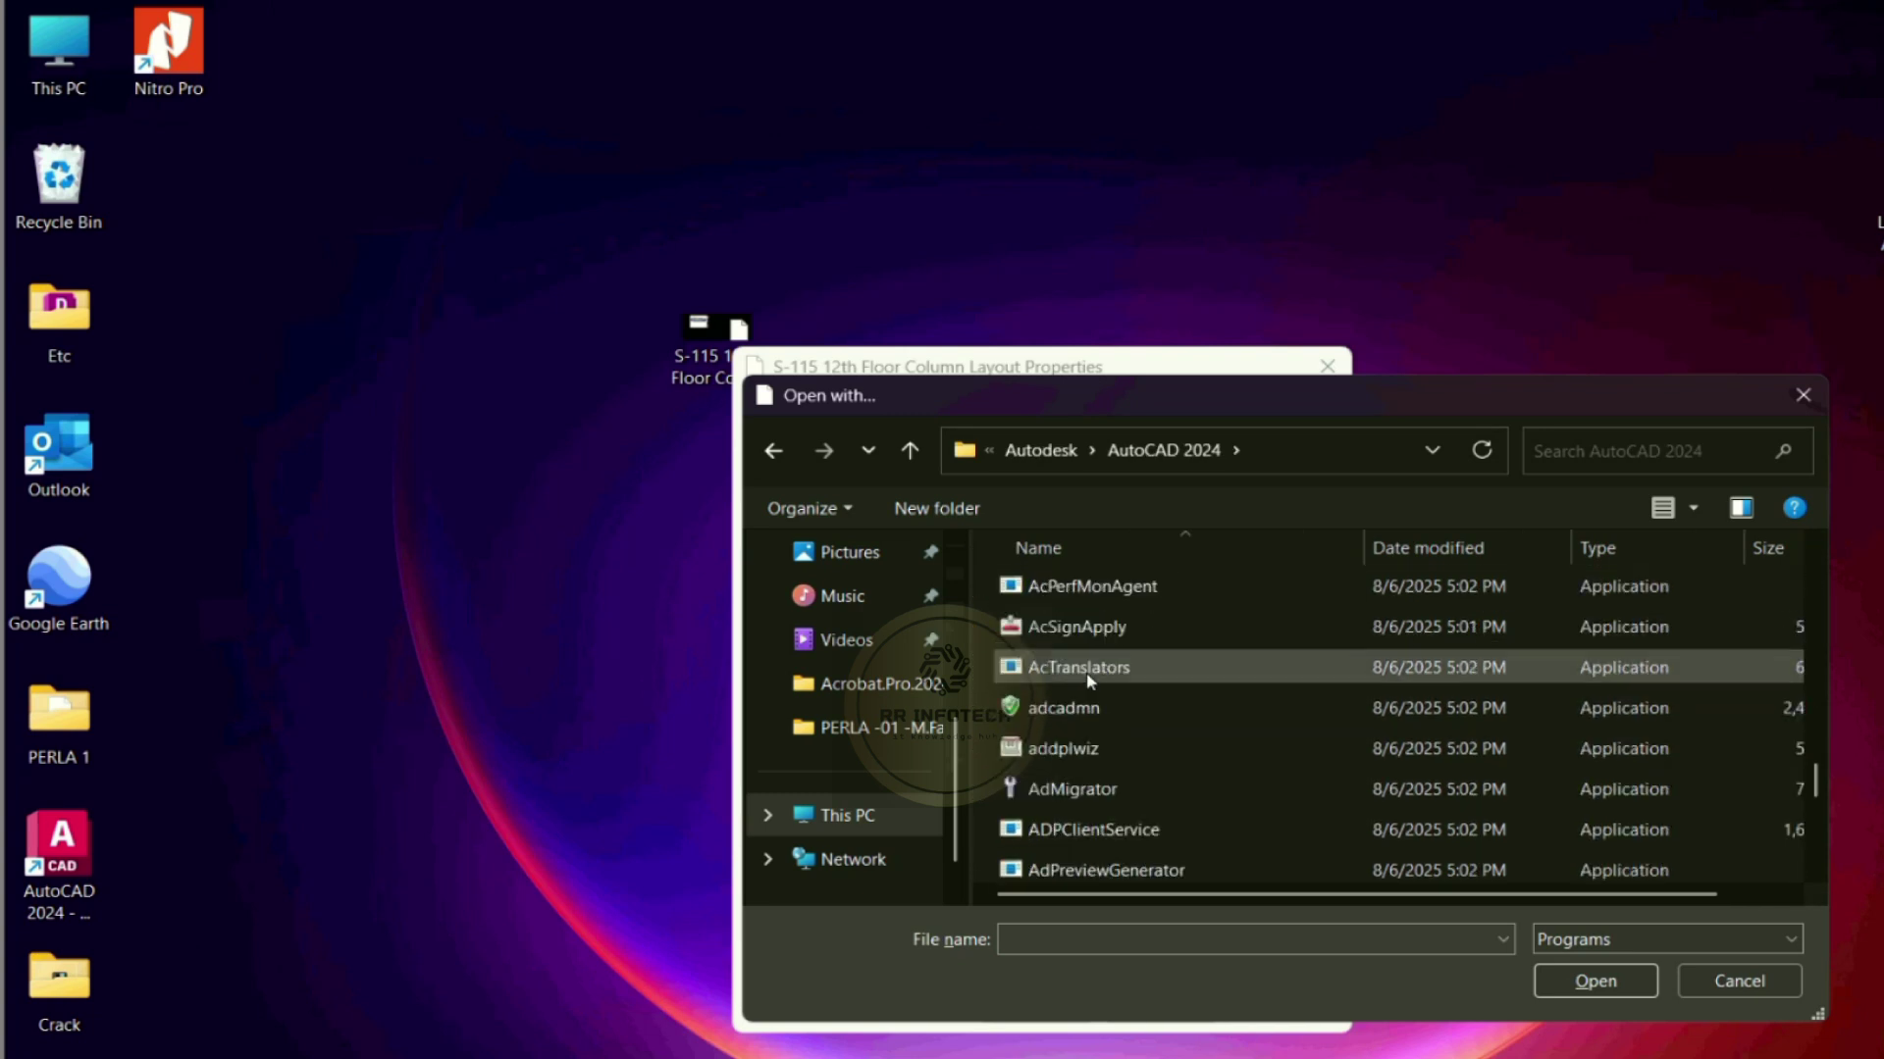
{"action": "scroll", "coordinate": [1087, 637], "scroll_direction": "up", "scroll_amount": 1}
{"action": "left_click", "coordinate": [1085, 586]}
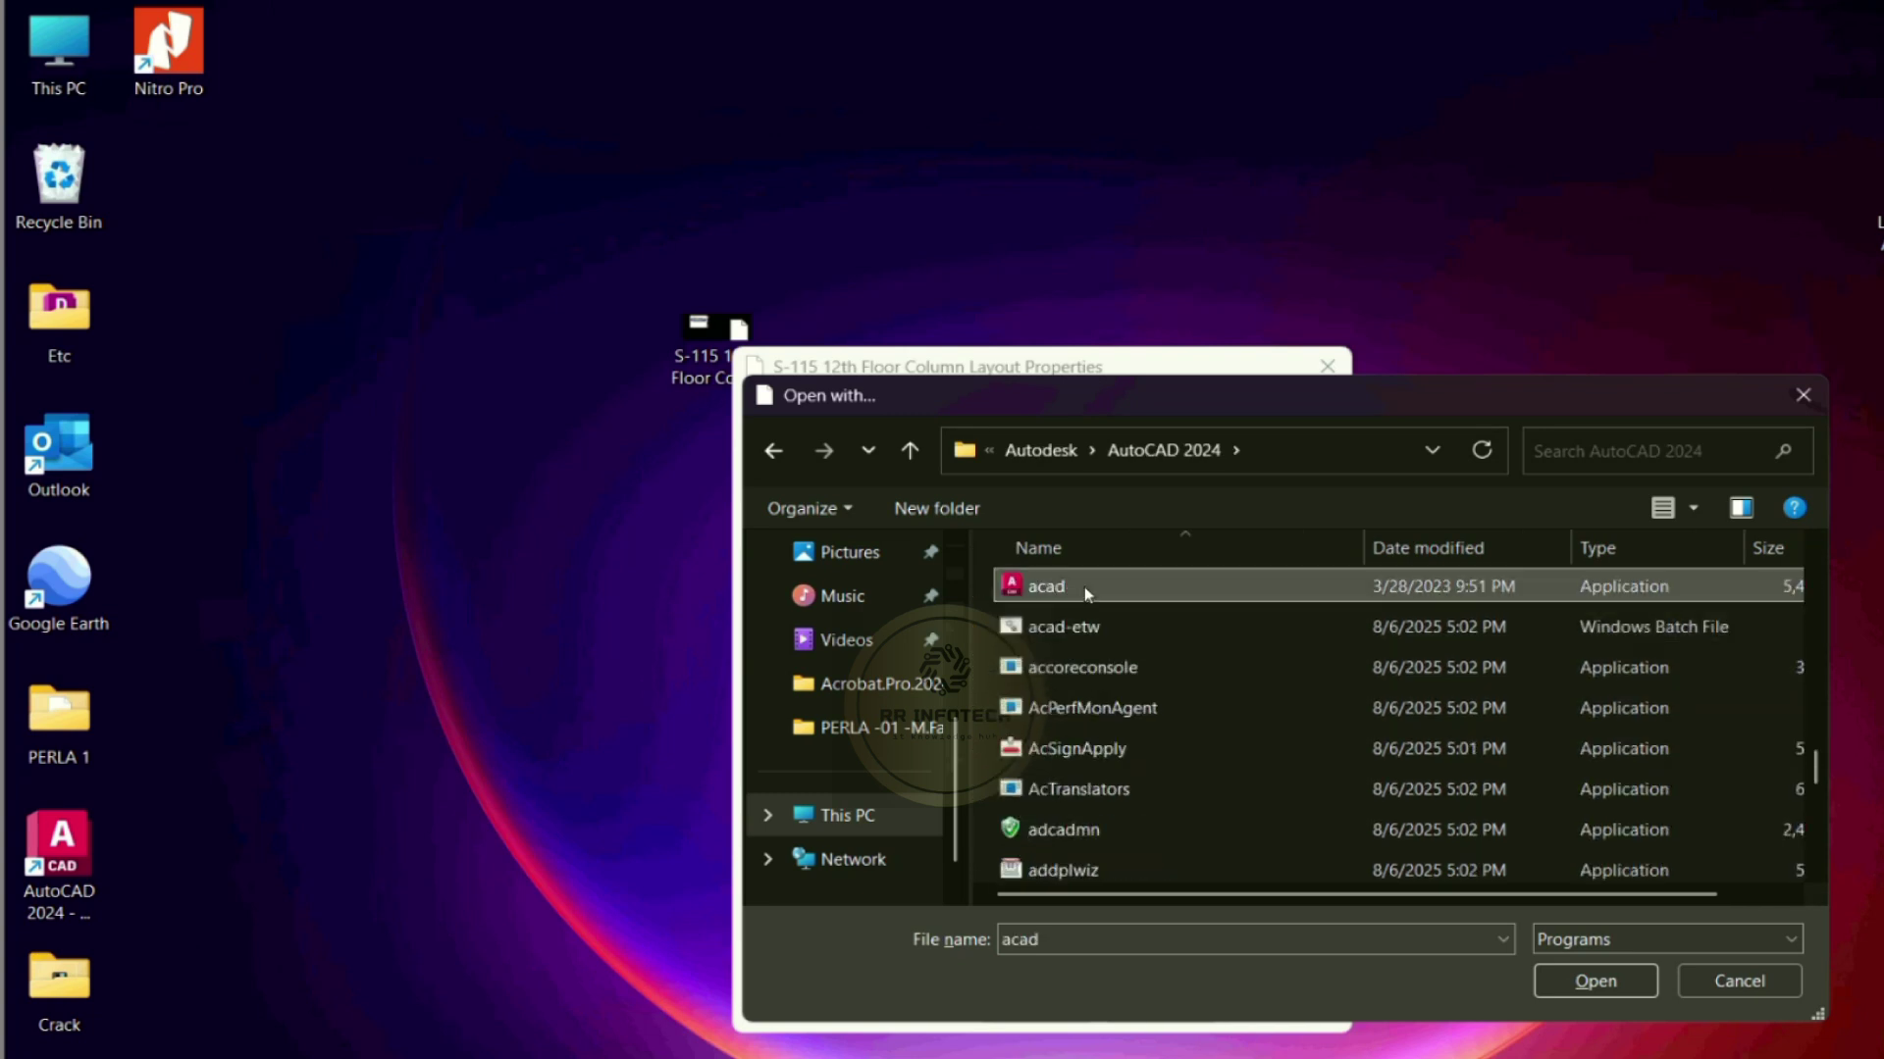
{"action": "left_click", "coordinate": [1592, 983]}
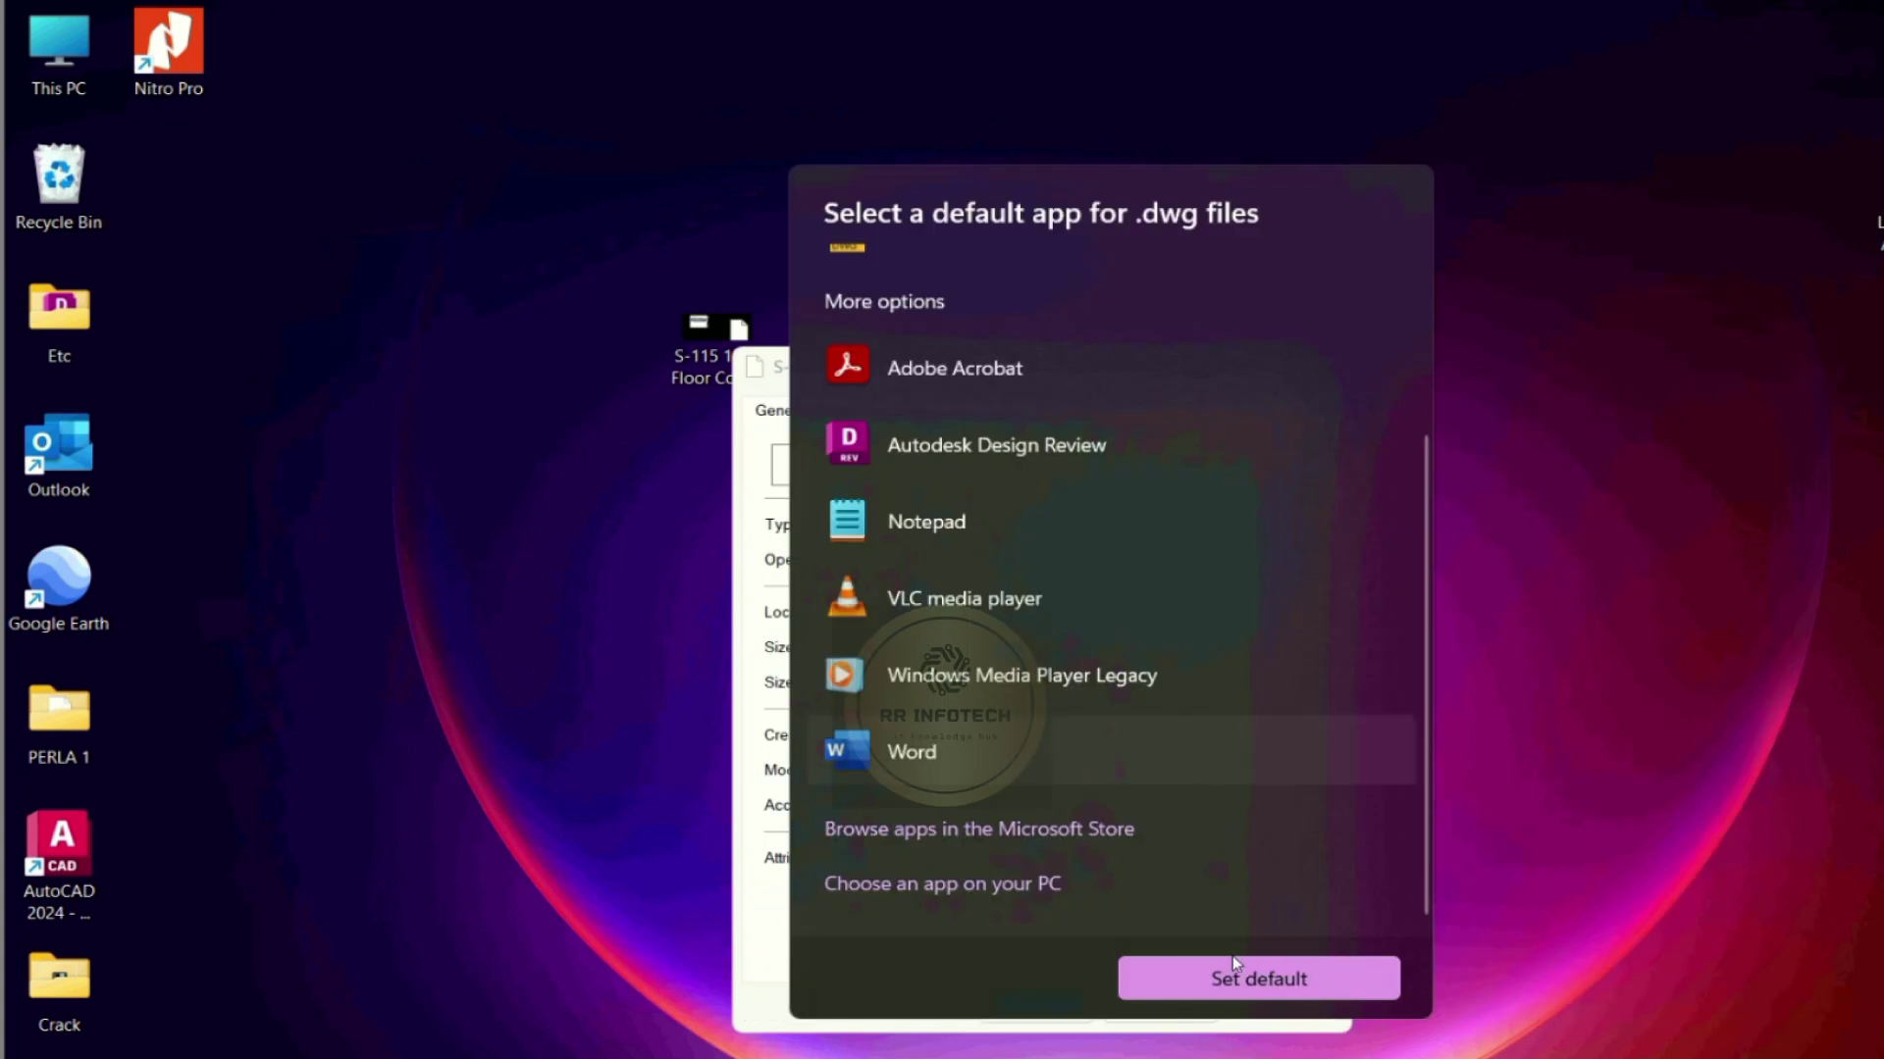
{"action": "left_click", "coordinate": [1285, 981]}
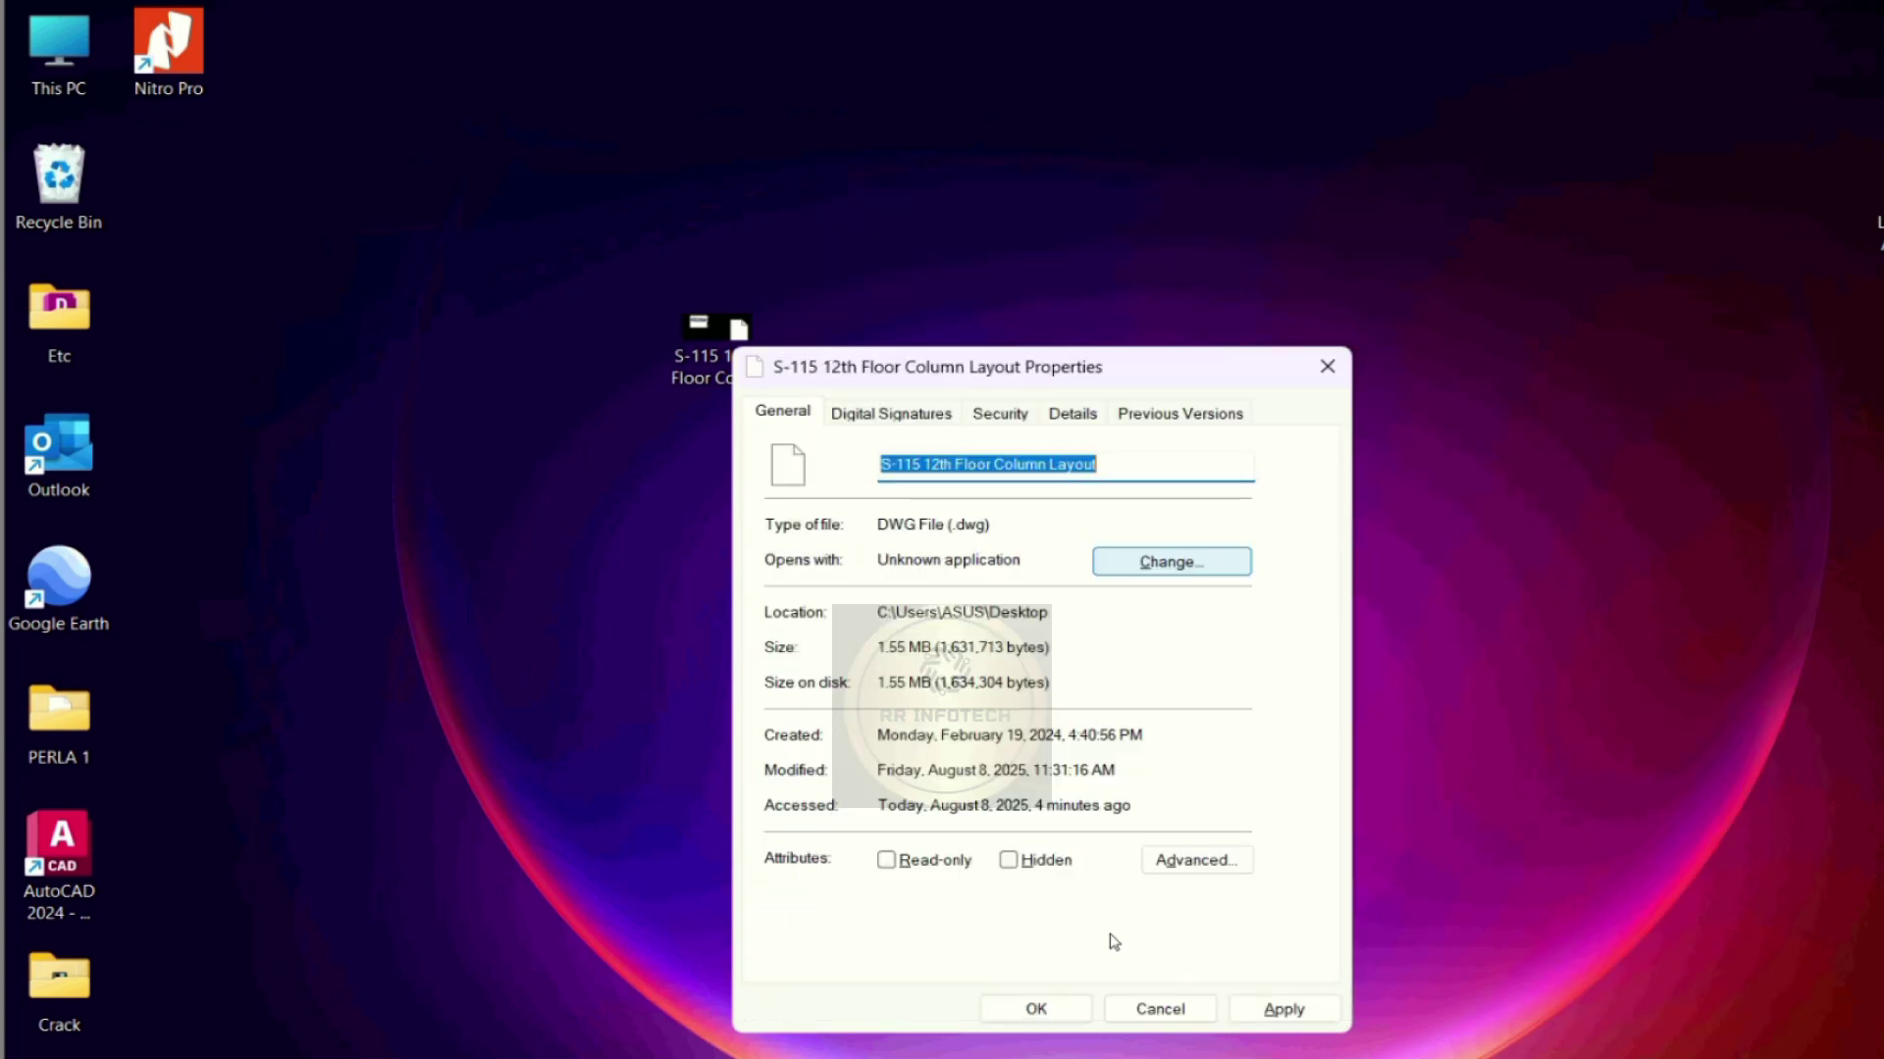
{"action": "left_click", "coordinate": [1293, 1012]}
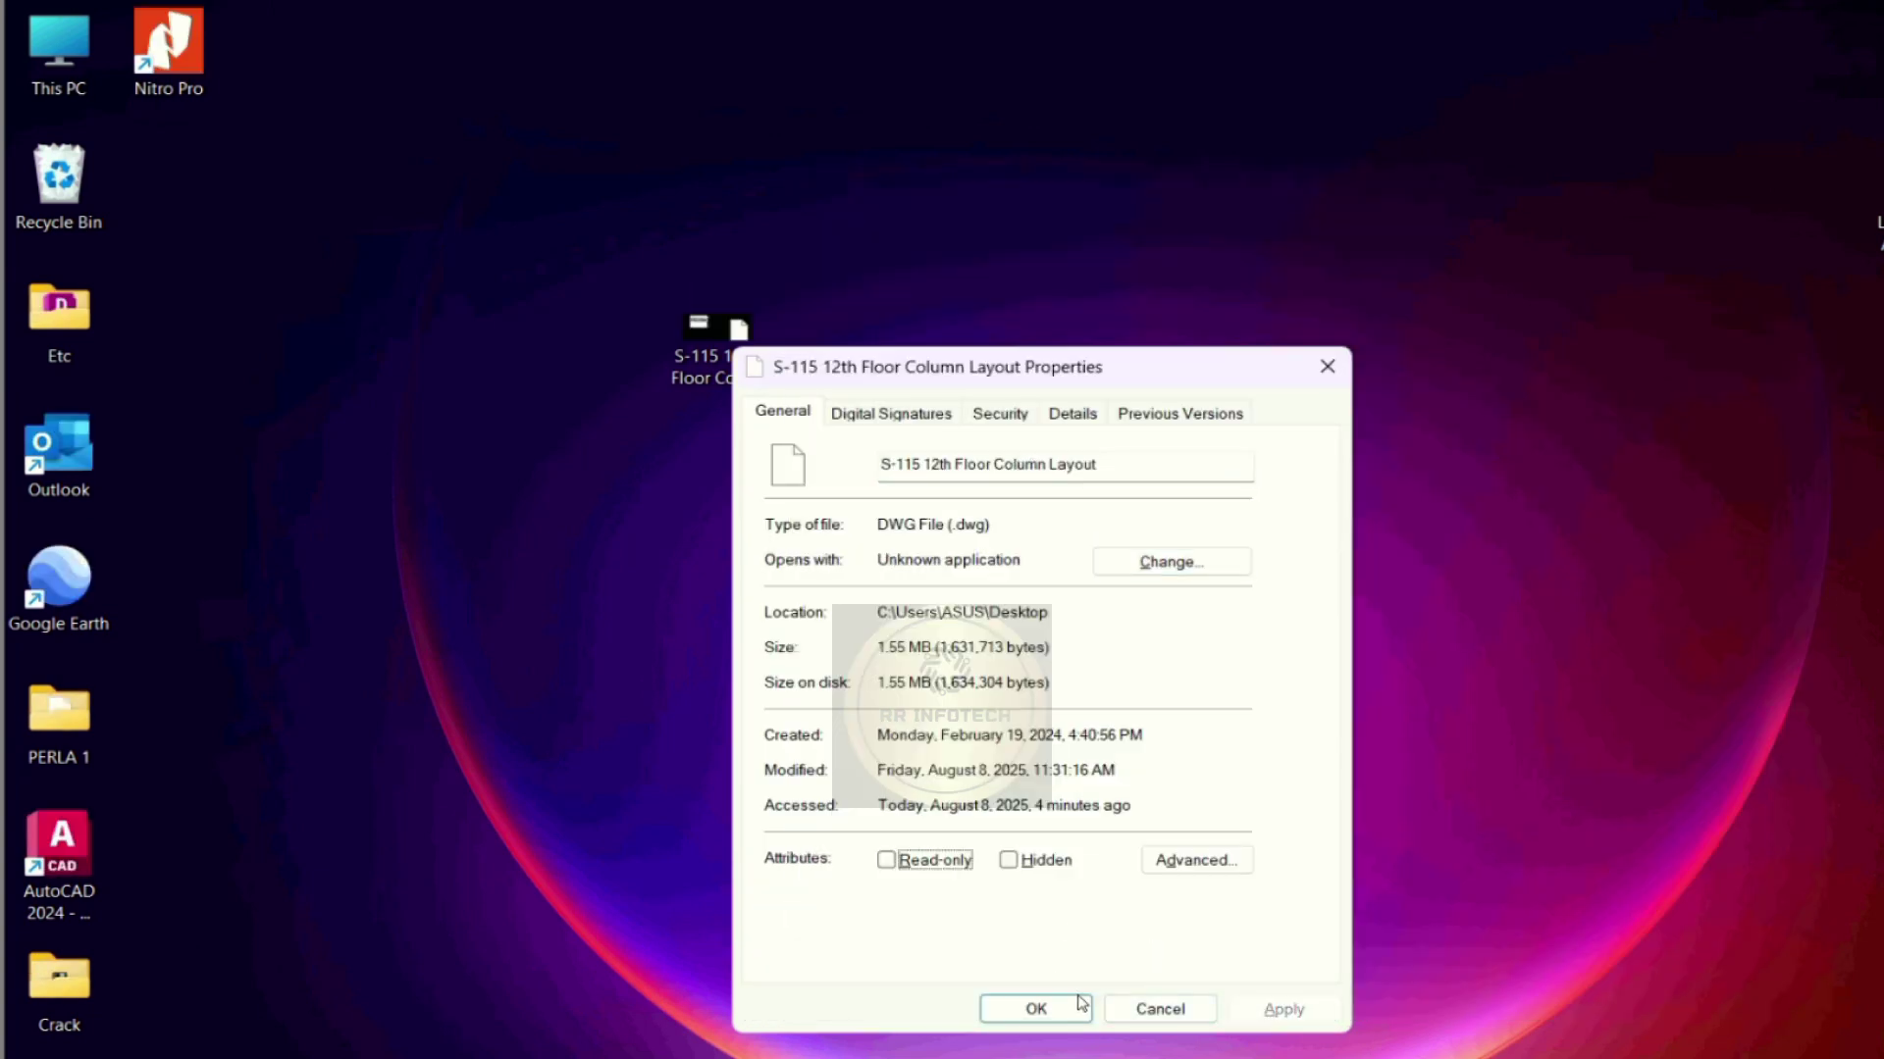
Step: Close the properties and open the AutoCAD 2024 Start menu entry's file location
{"action": "left_click", "coordinate": [1072, 1013]}
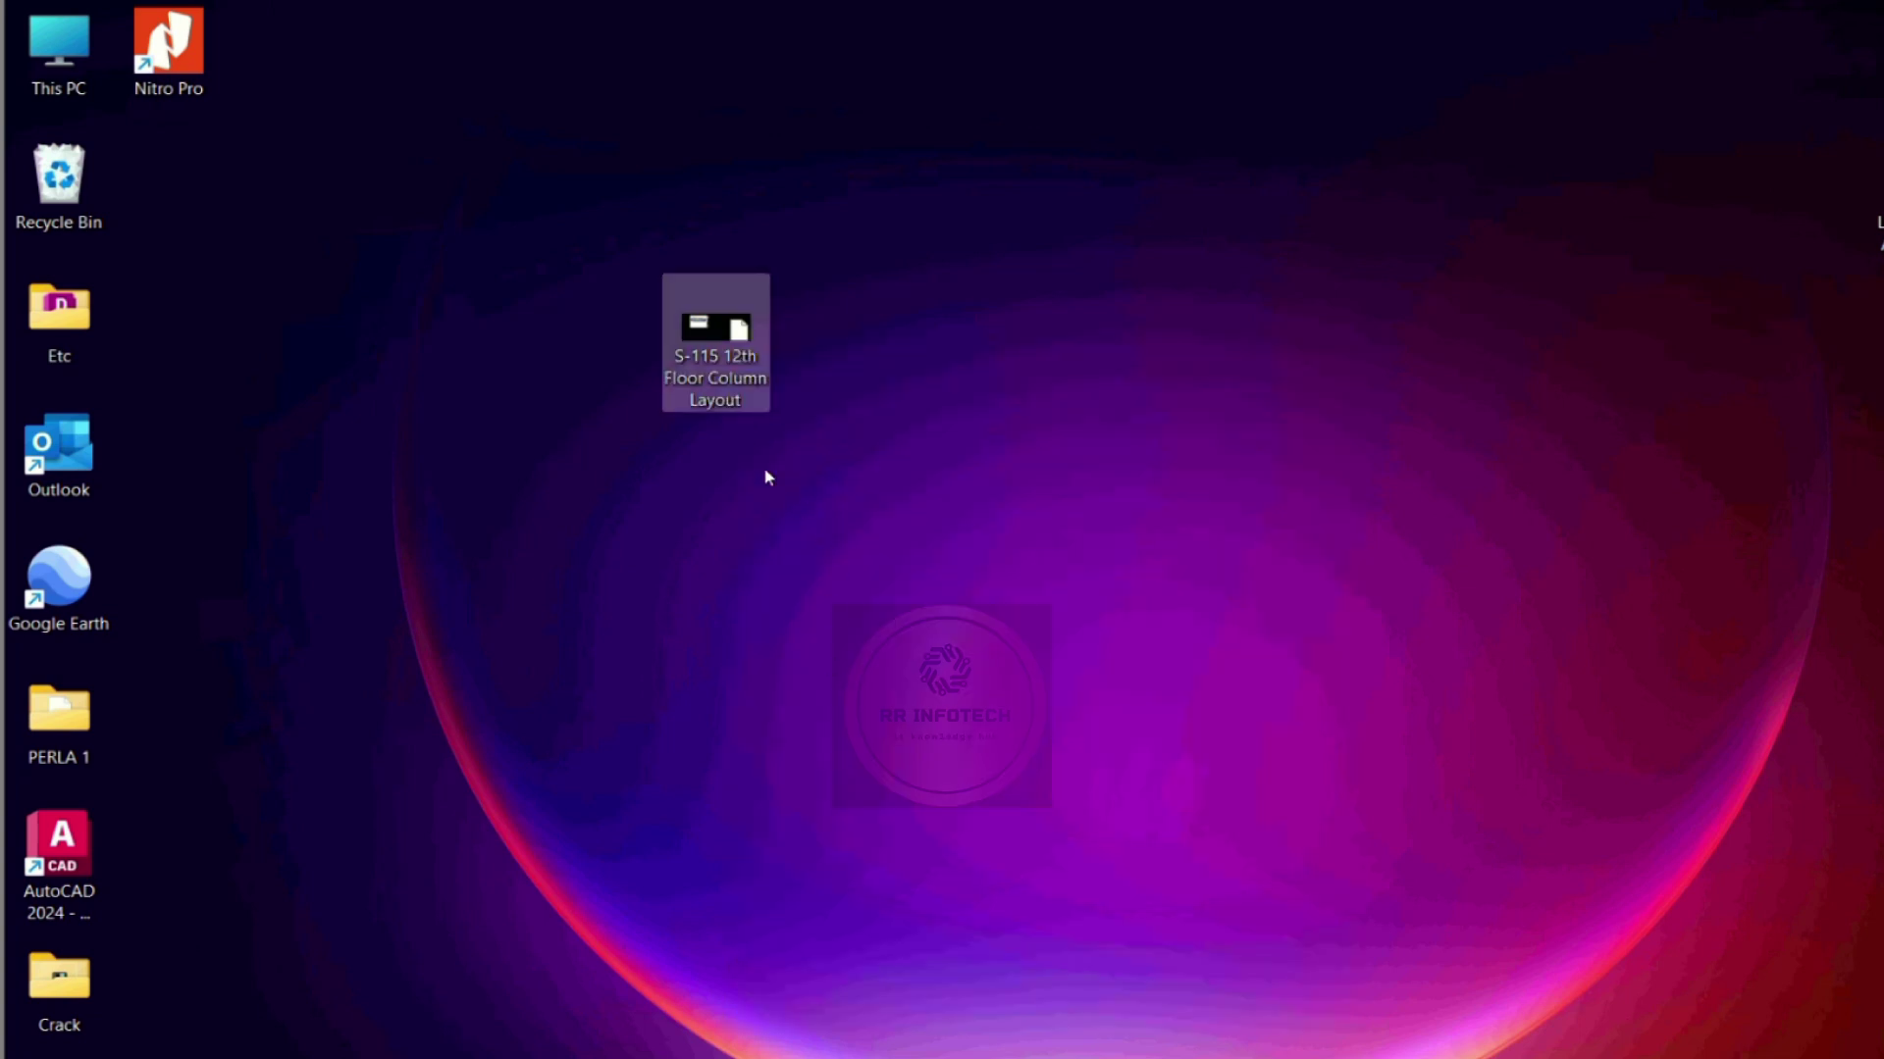
{"action": "double_click", "coordinate": [714, 351]}
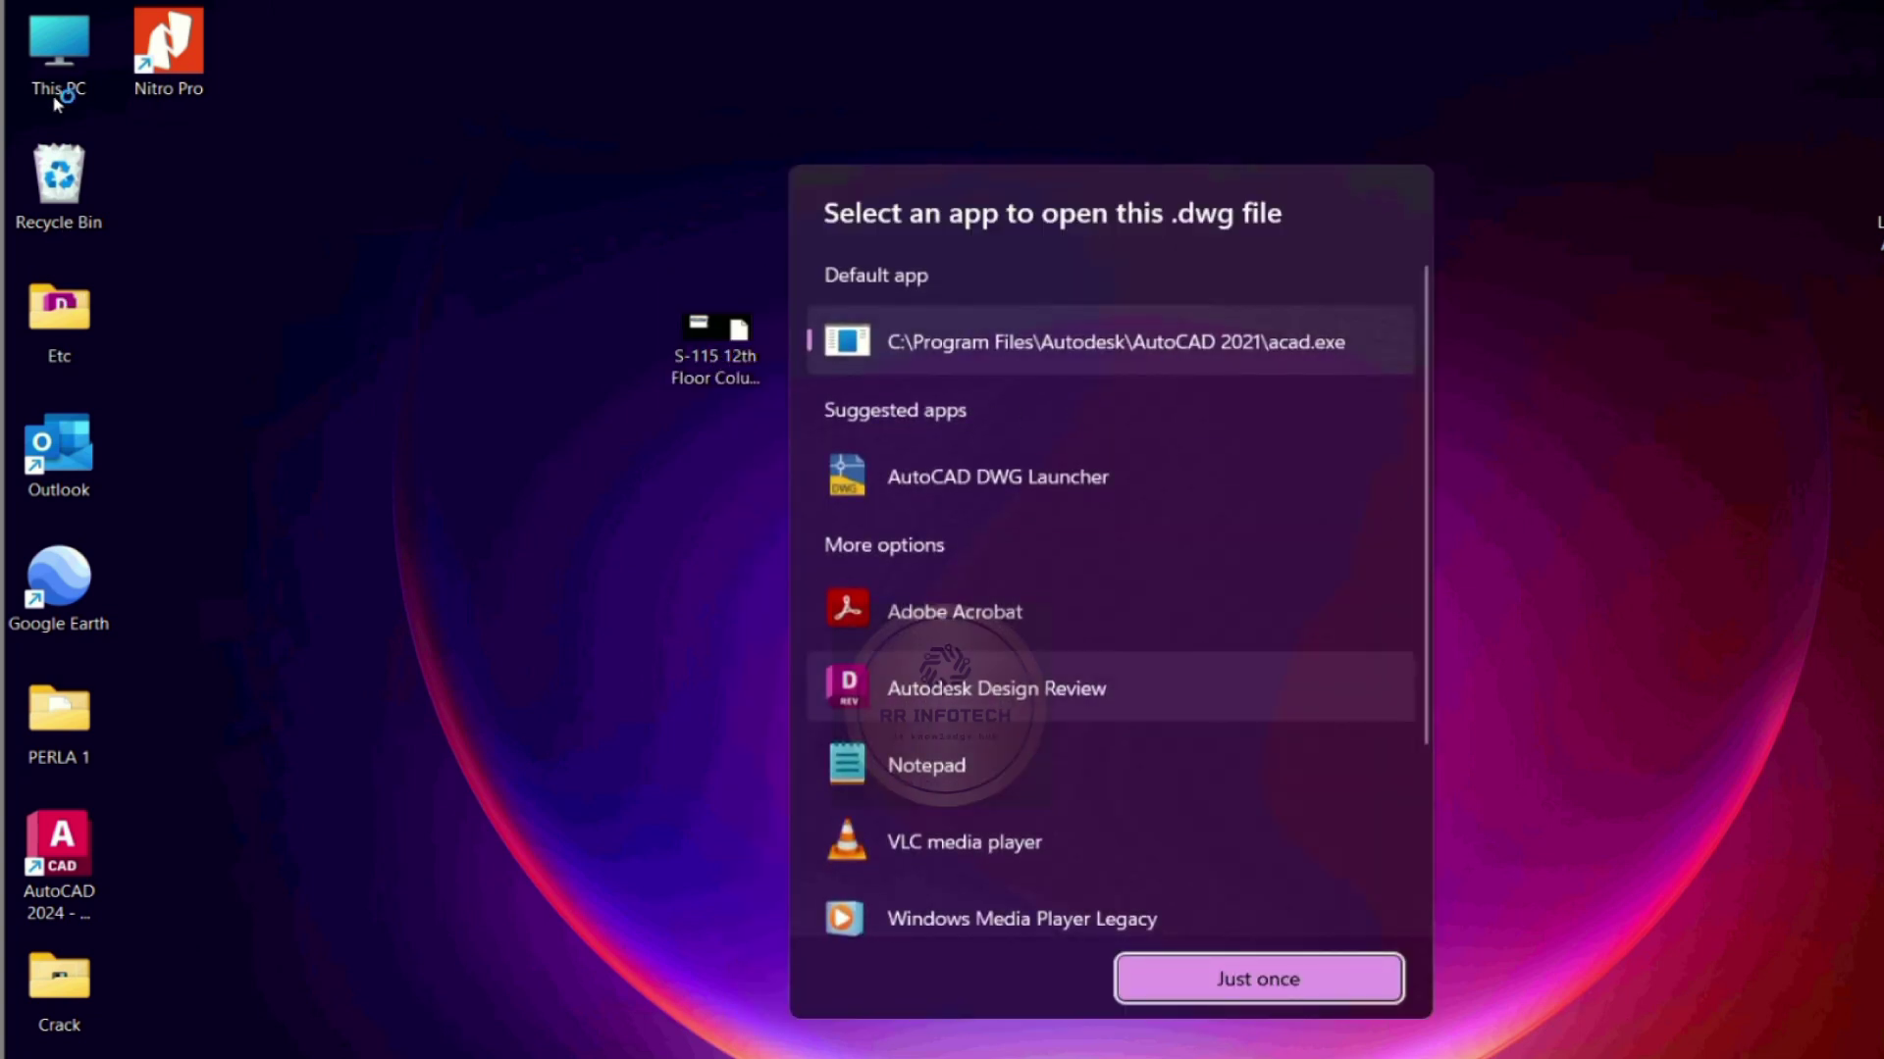
{"action": "key", "text": "super"}
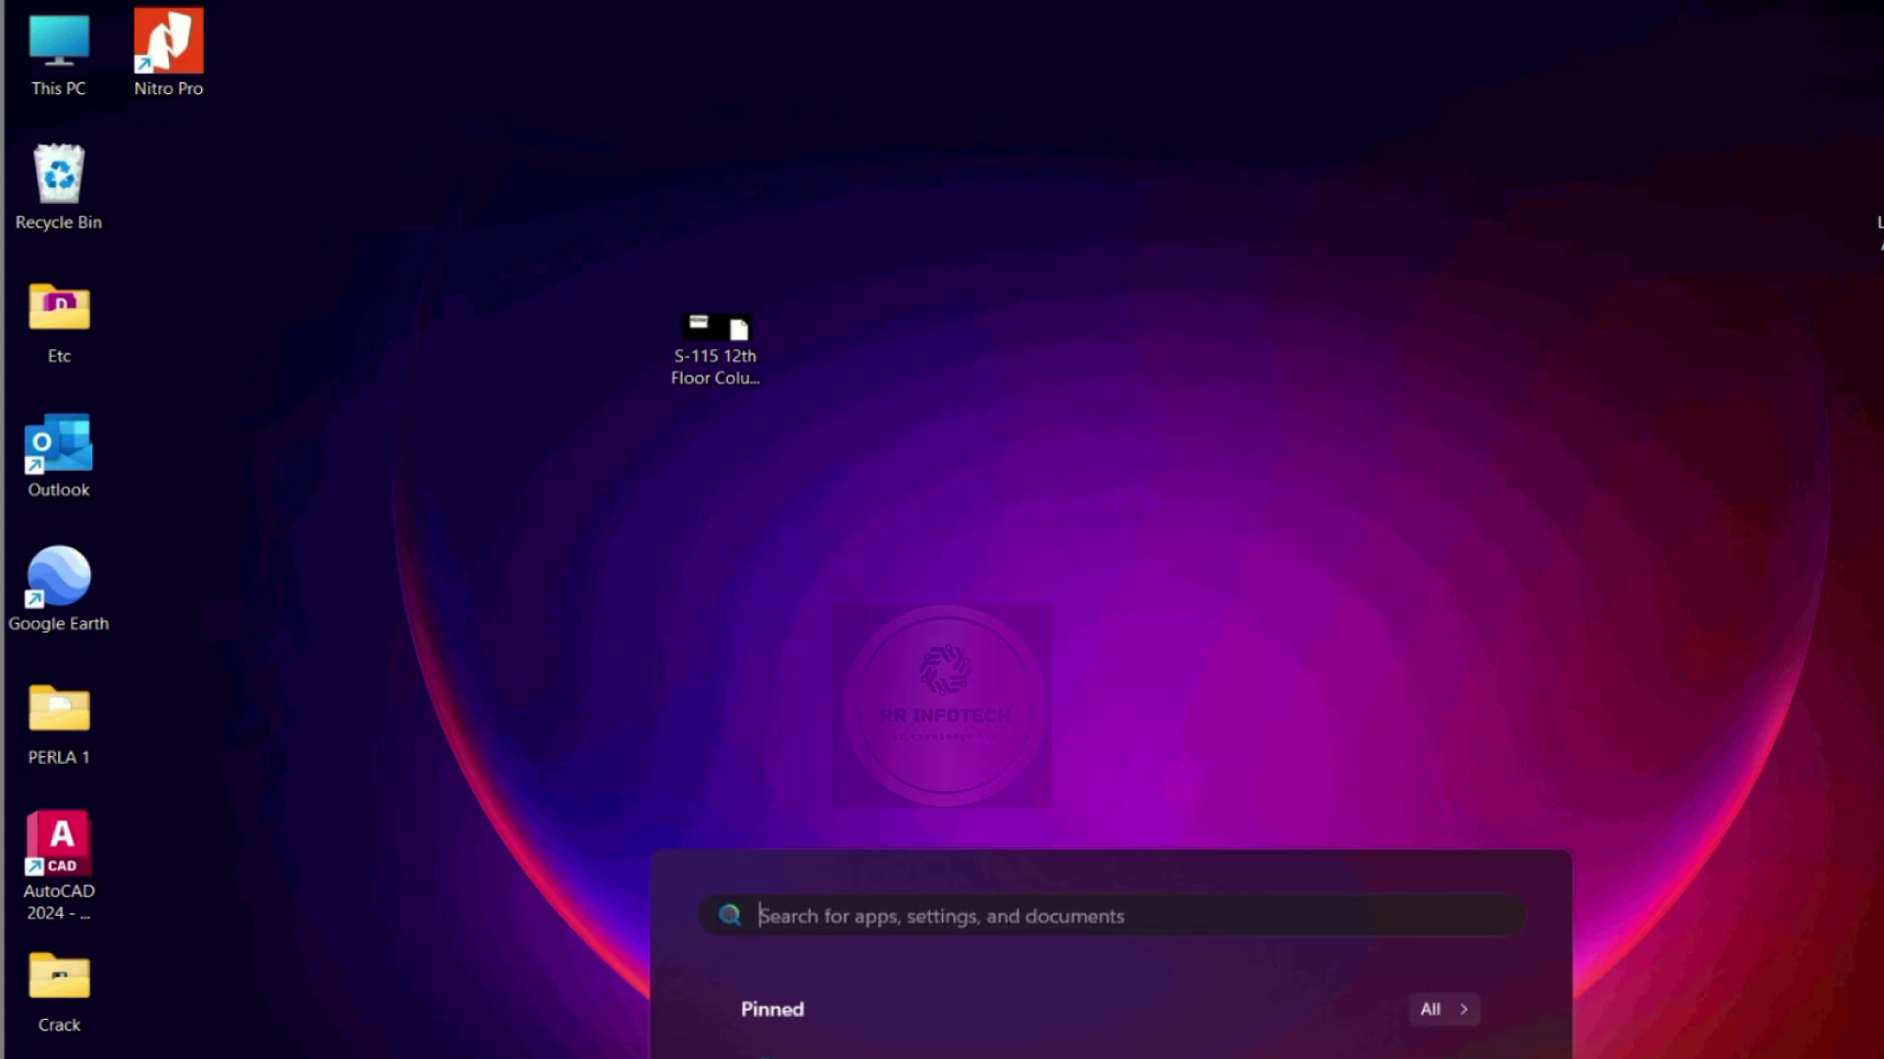
{"action": "right_click", "coordinate": [881, 859]}
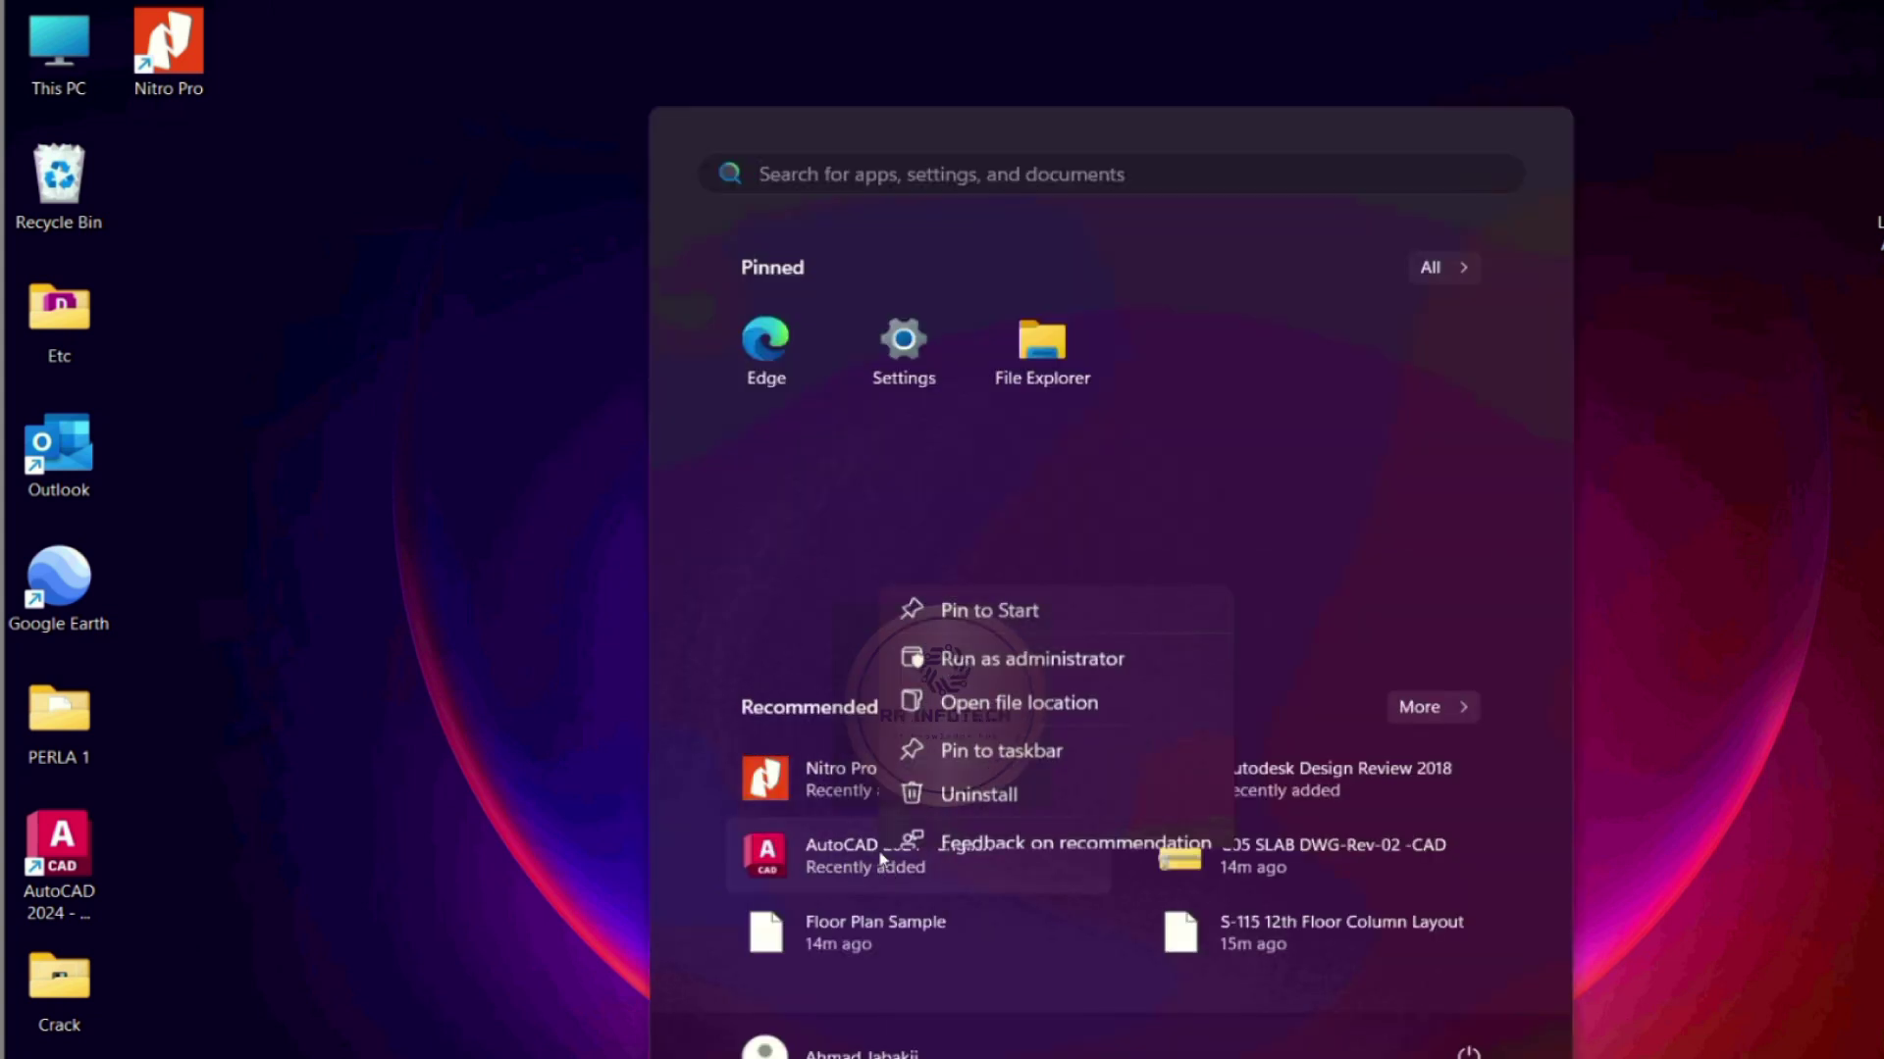
{"action": "left_click", "coordinate": [1053, 642]}
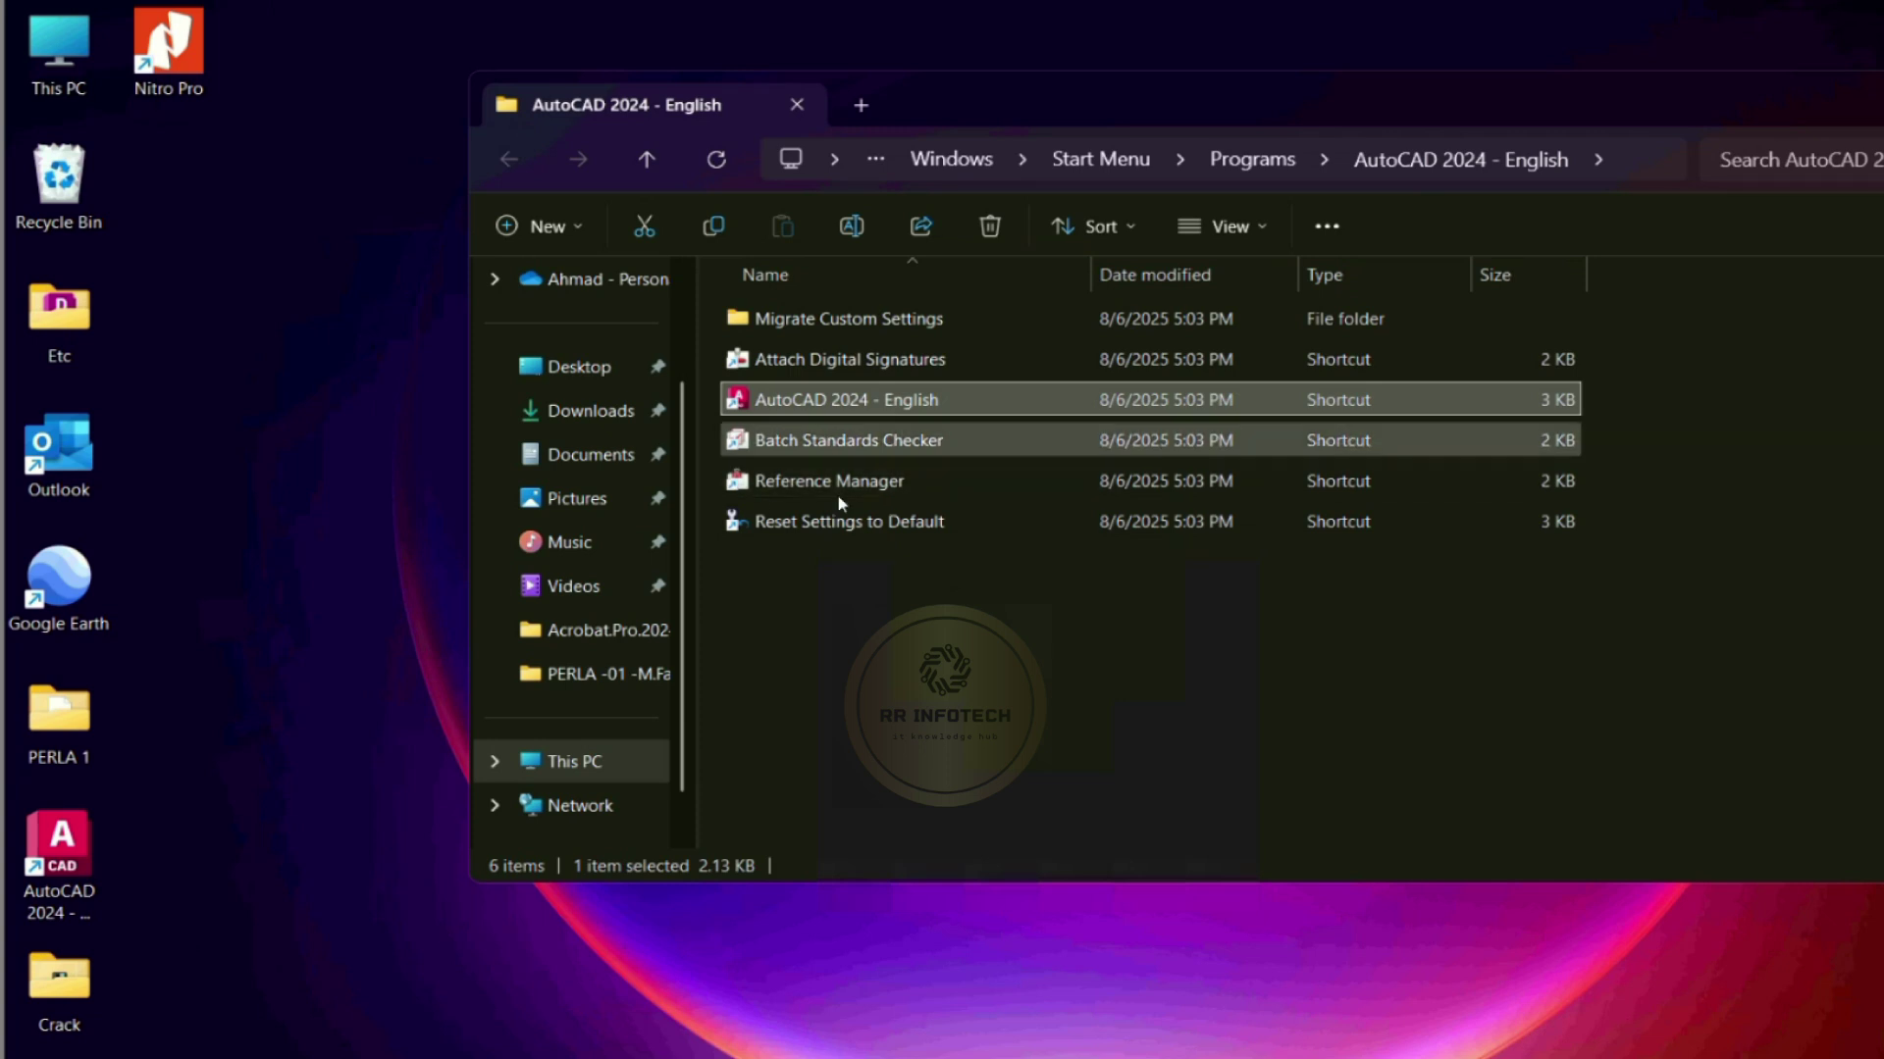
Step: Run Reset Settings to Default, saving a zip backup of custom settings before resetting
{"action": "left_click", "coordinate": [819, 524]}
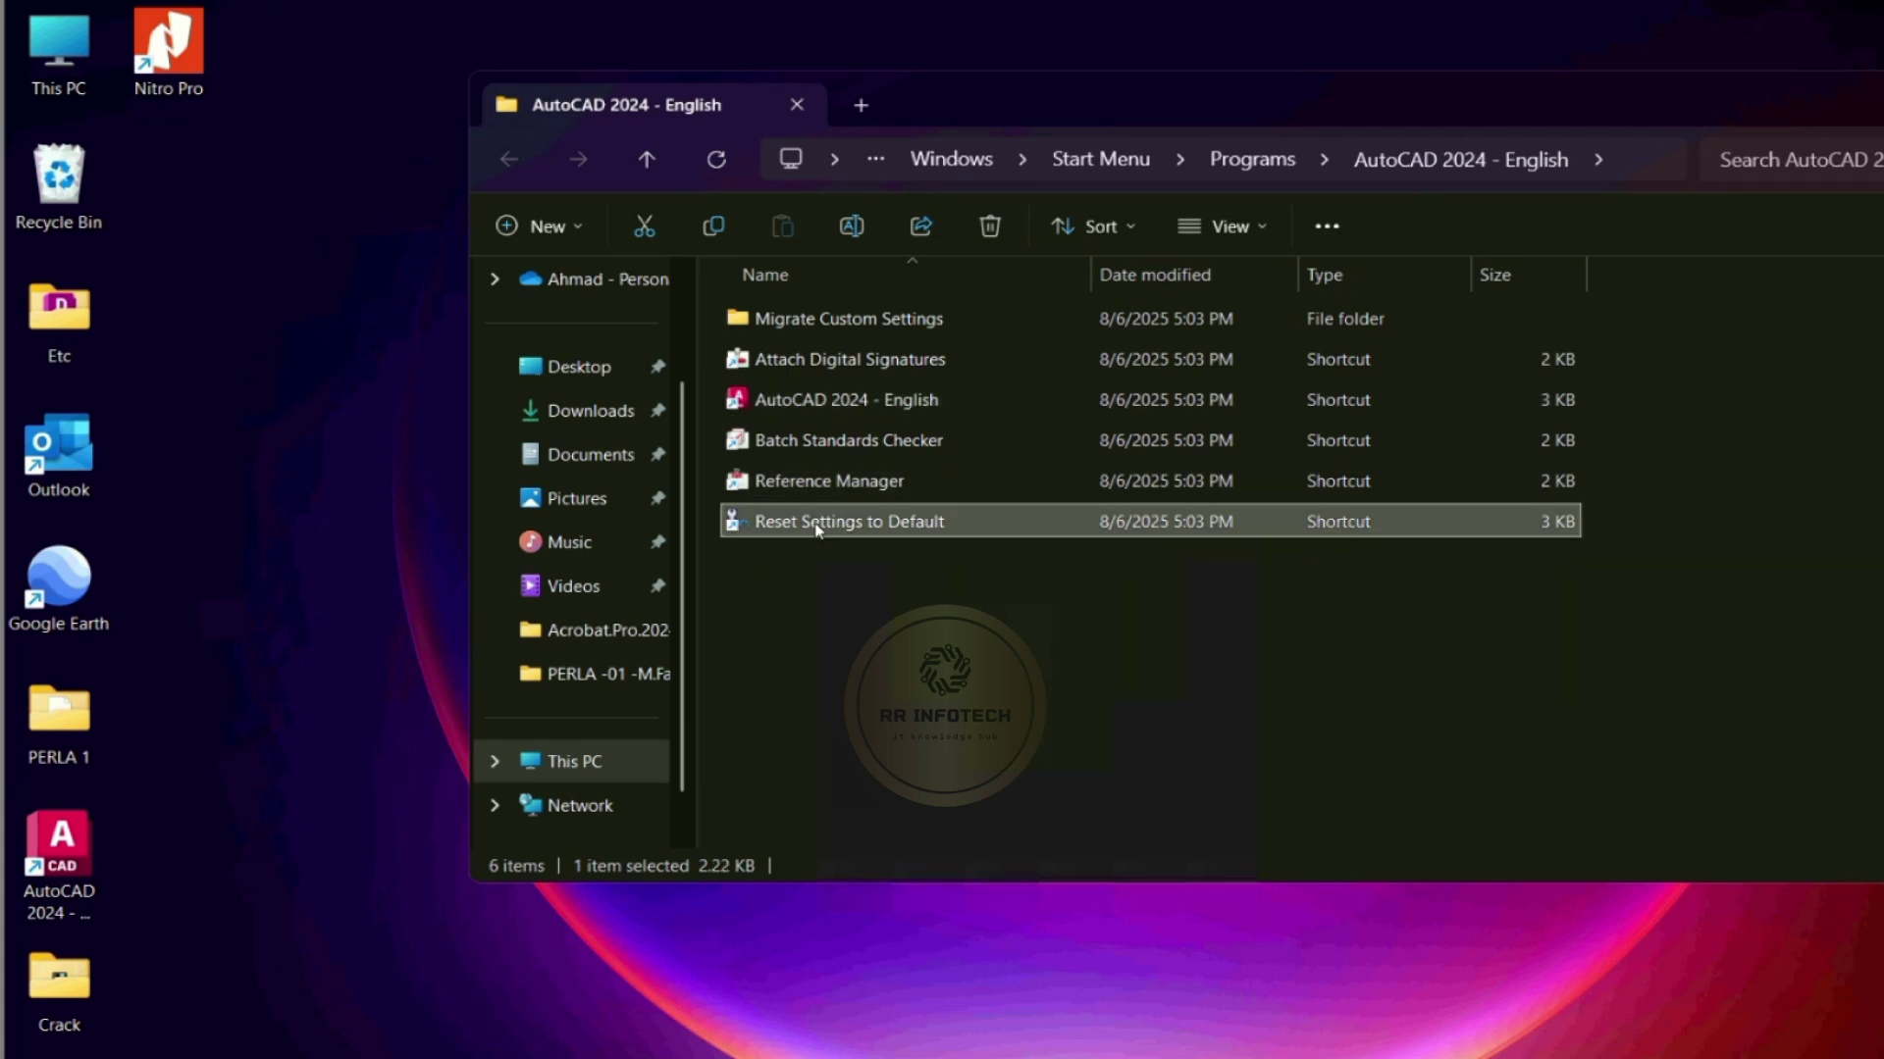
{"action": "double_click", "coordinate": [869, 519]}
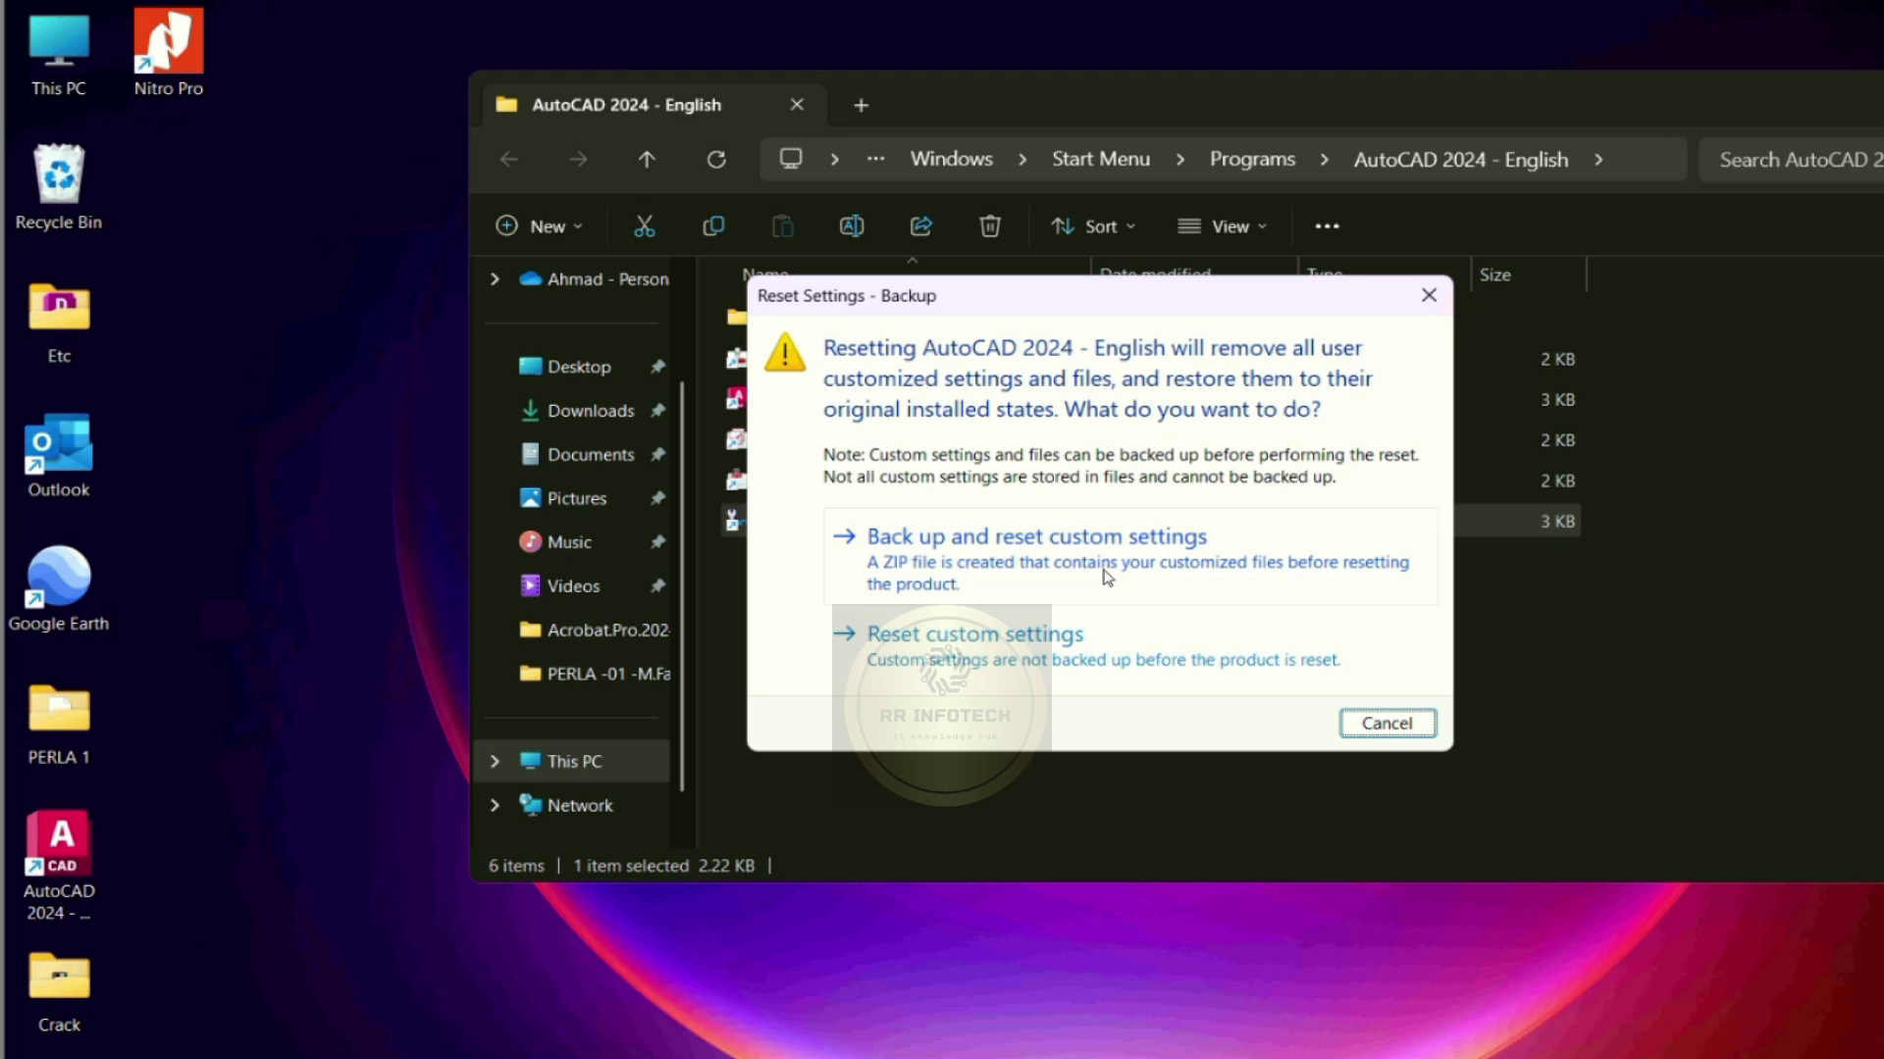
{"action": "left_click", "coordinate": [1106, 577]}
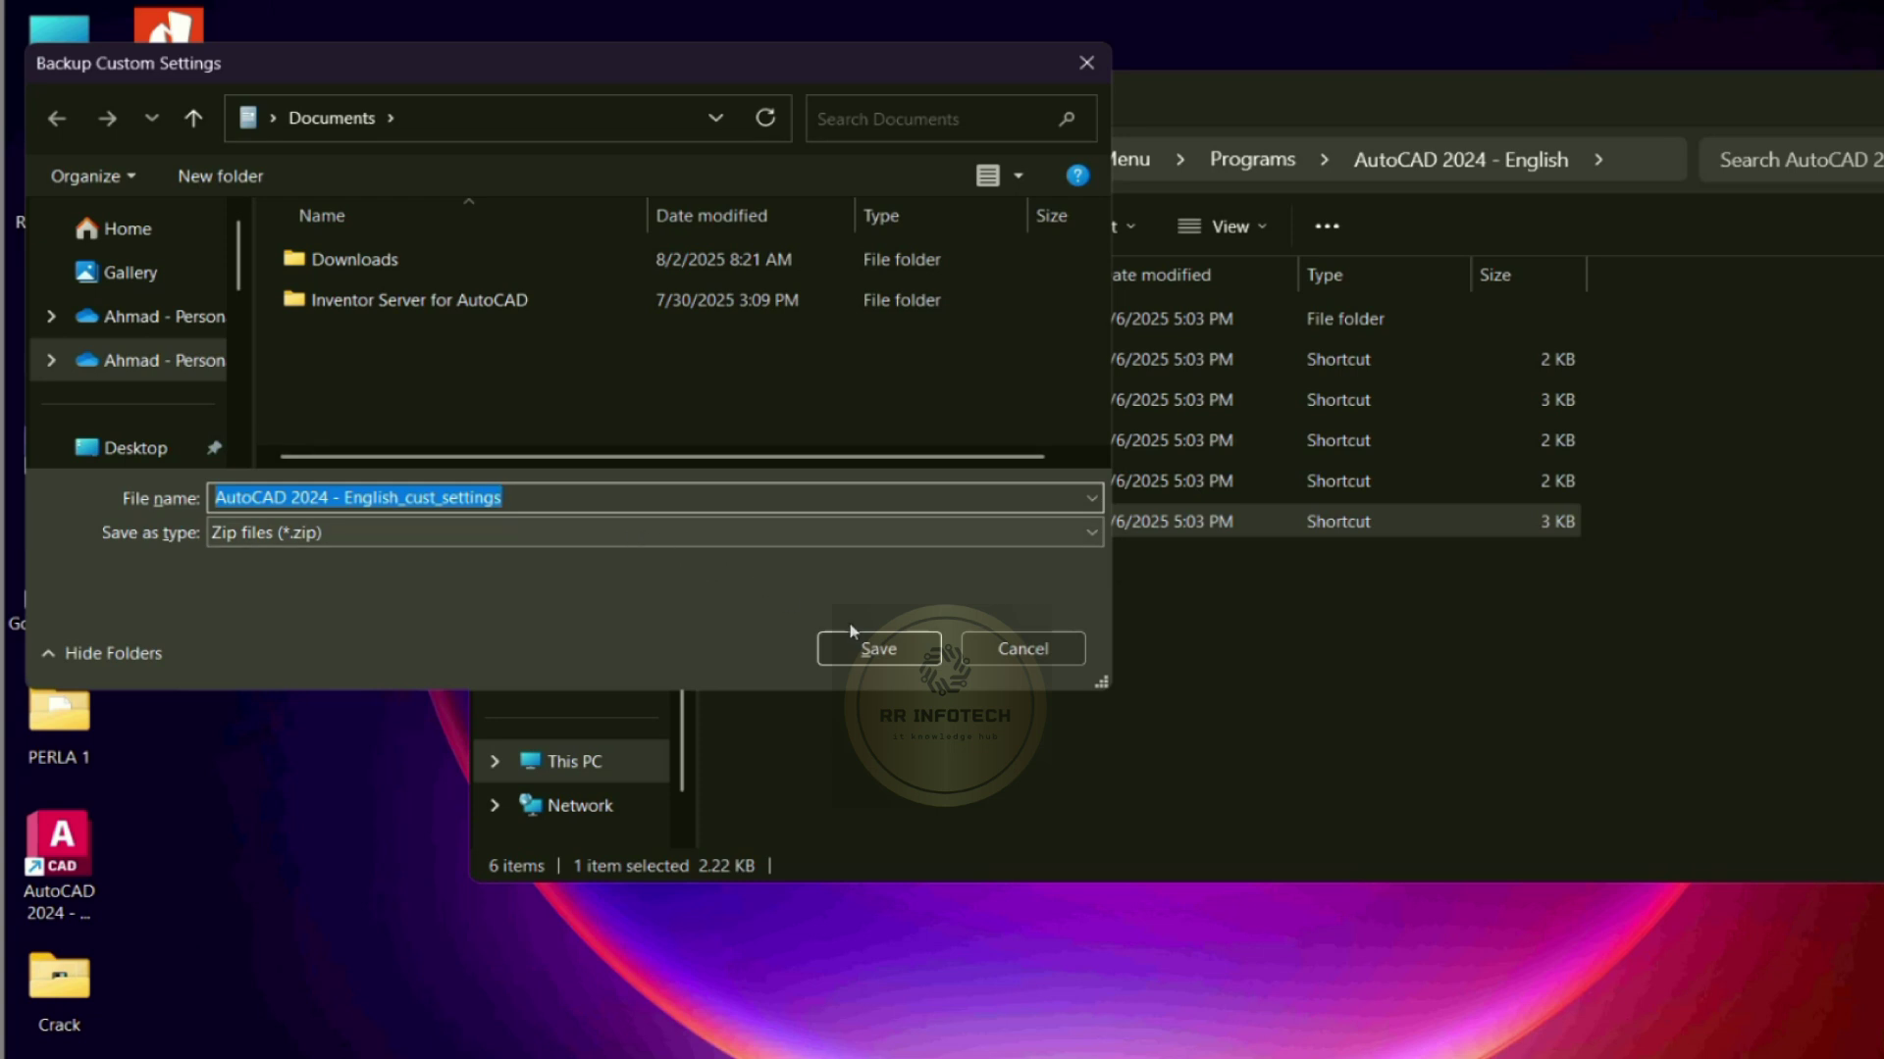
{"action": "left_click", "coordinate": [871, 650]}
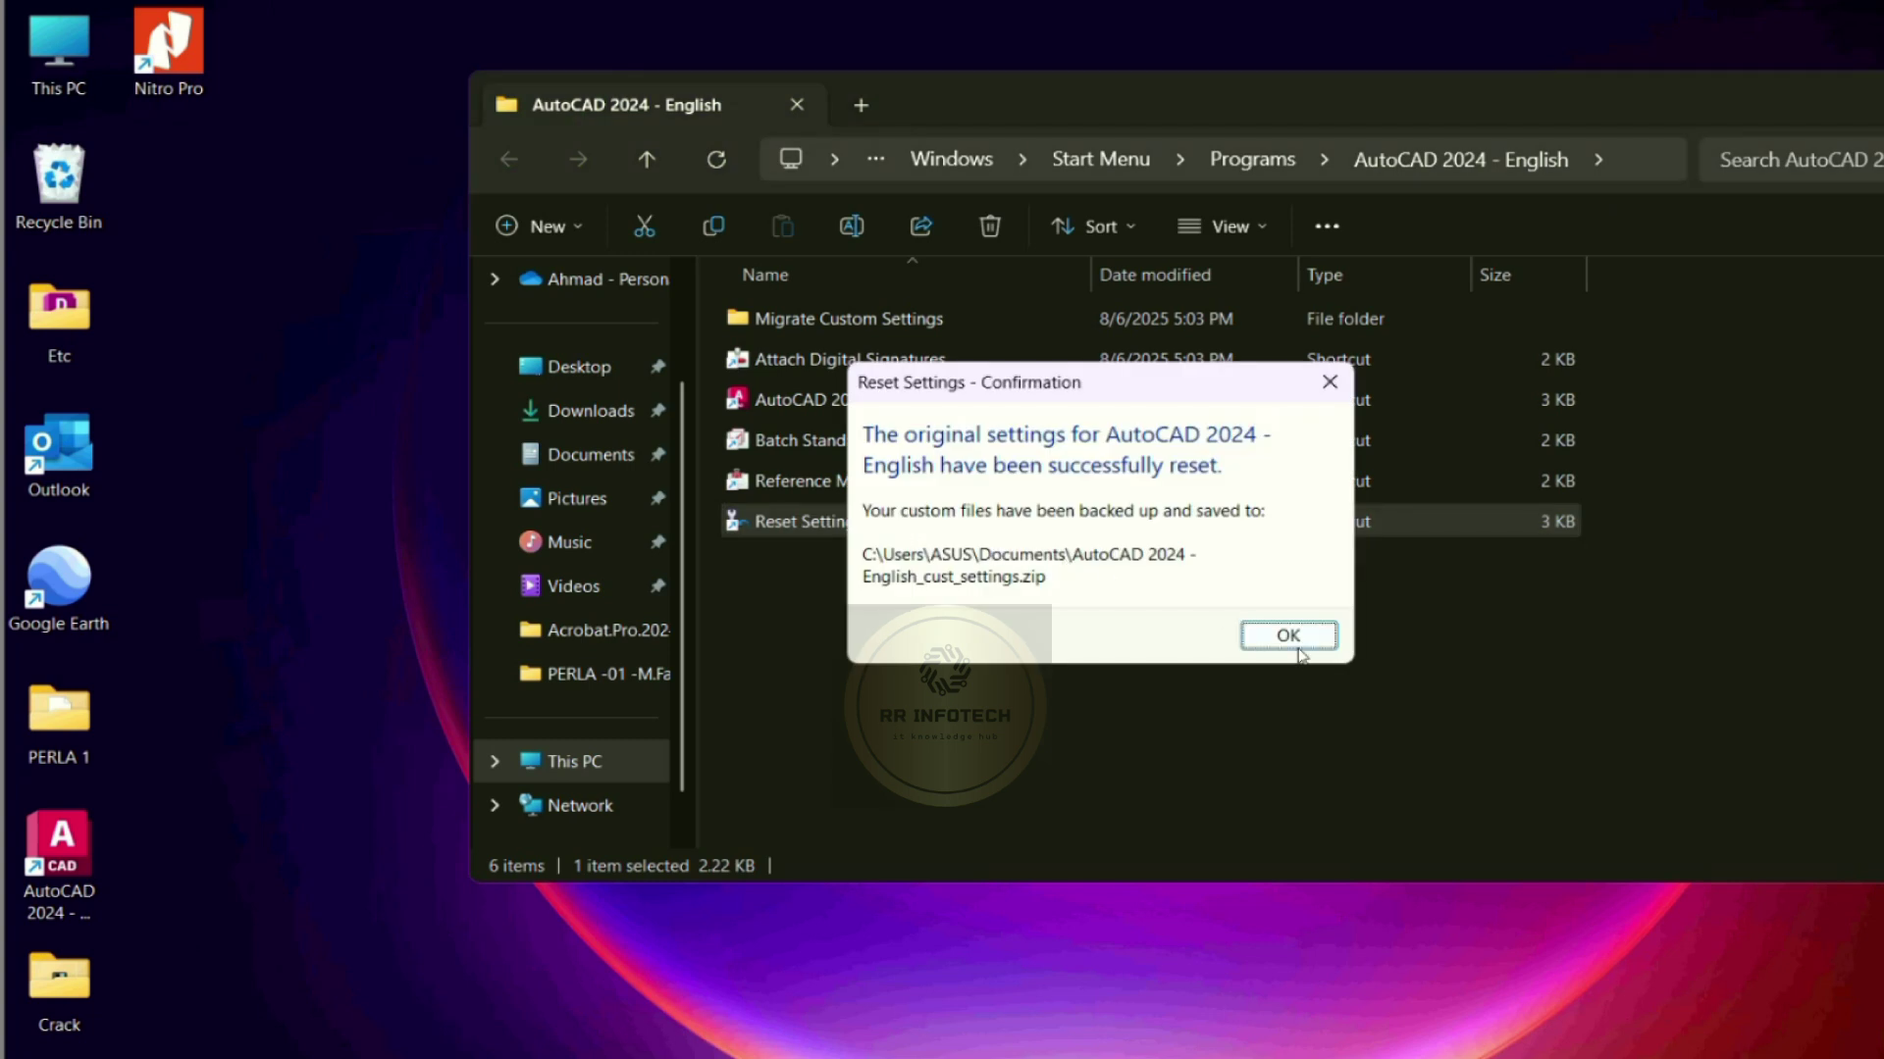
{"action": "left_click", "coordinate": [1299, 648]}
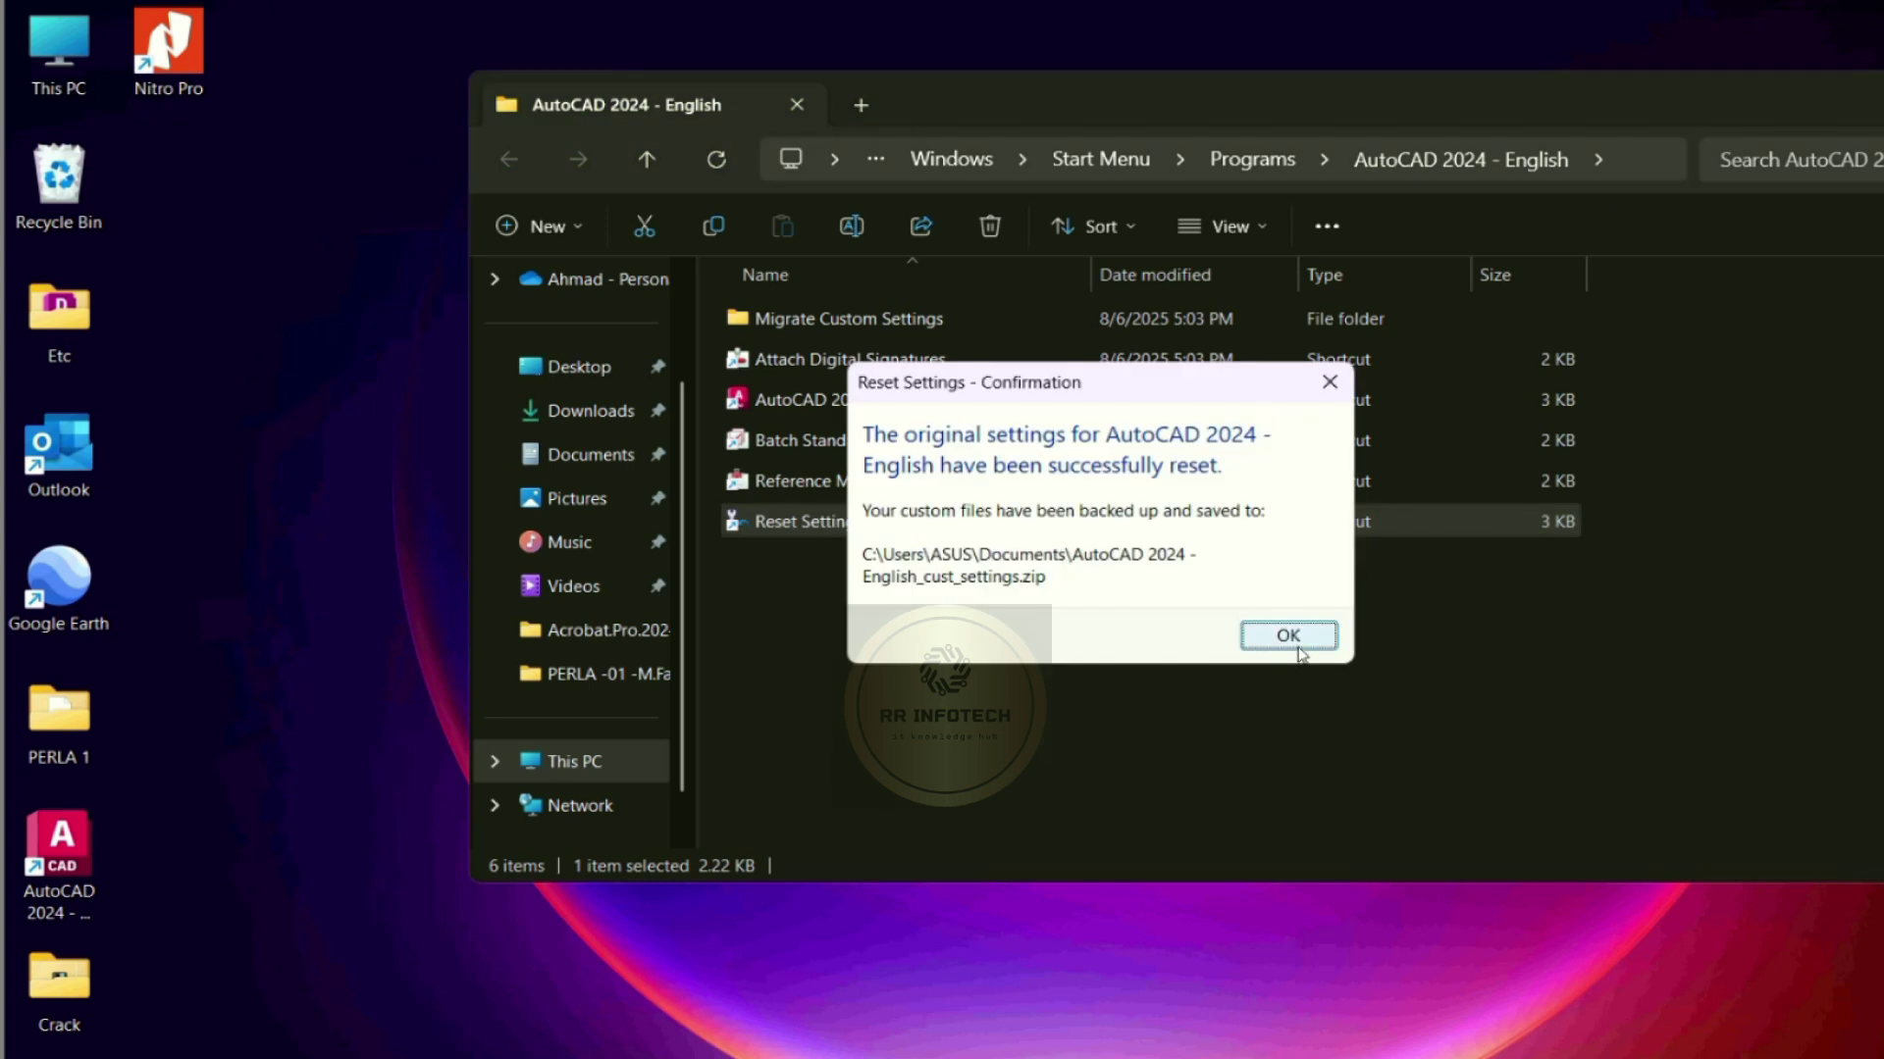
{"action": "left_click", "coordinate": [1299, 649]}
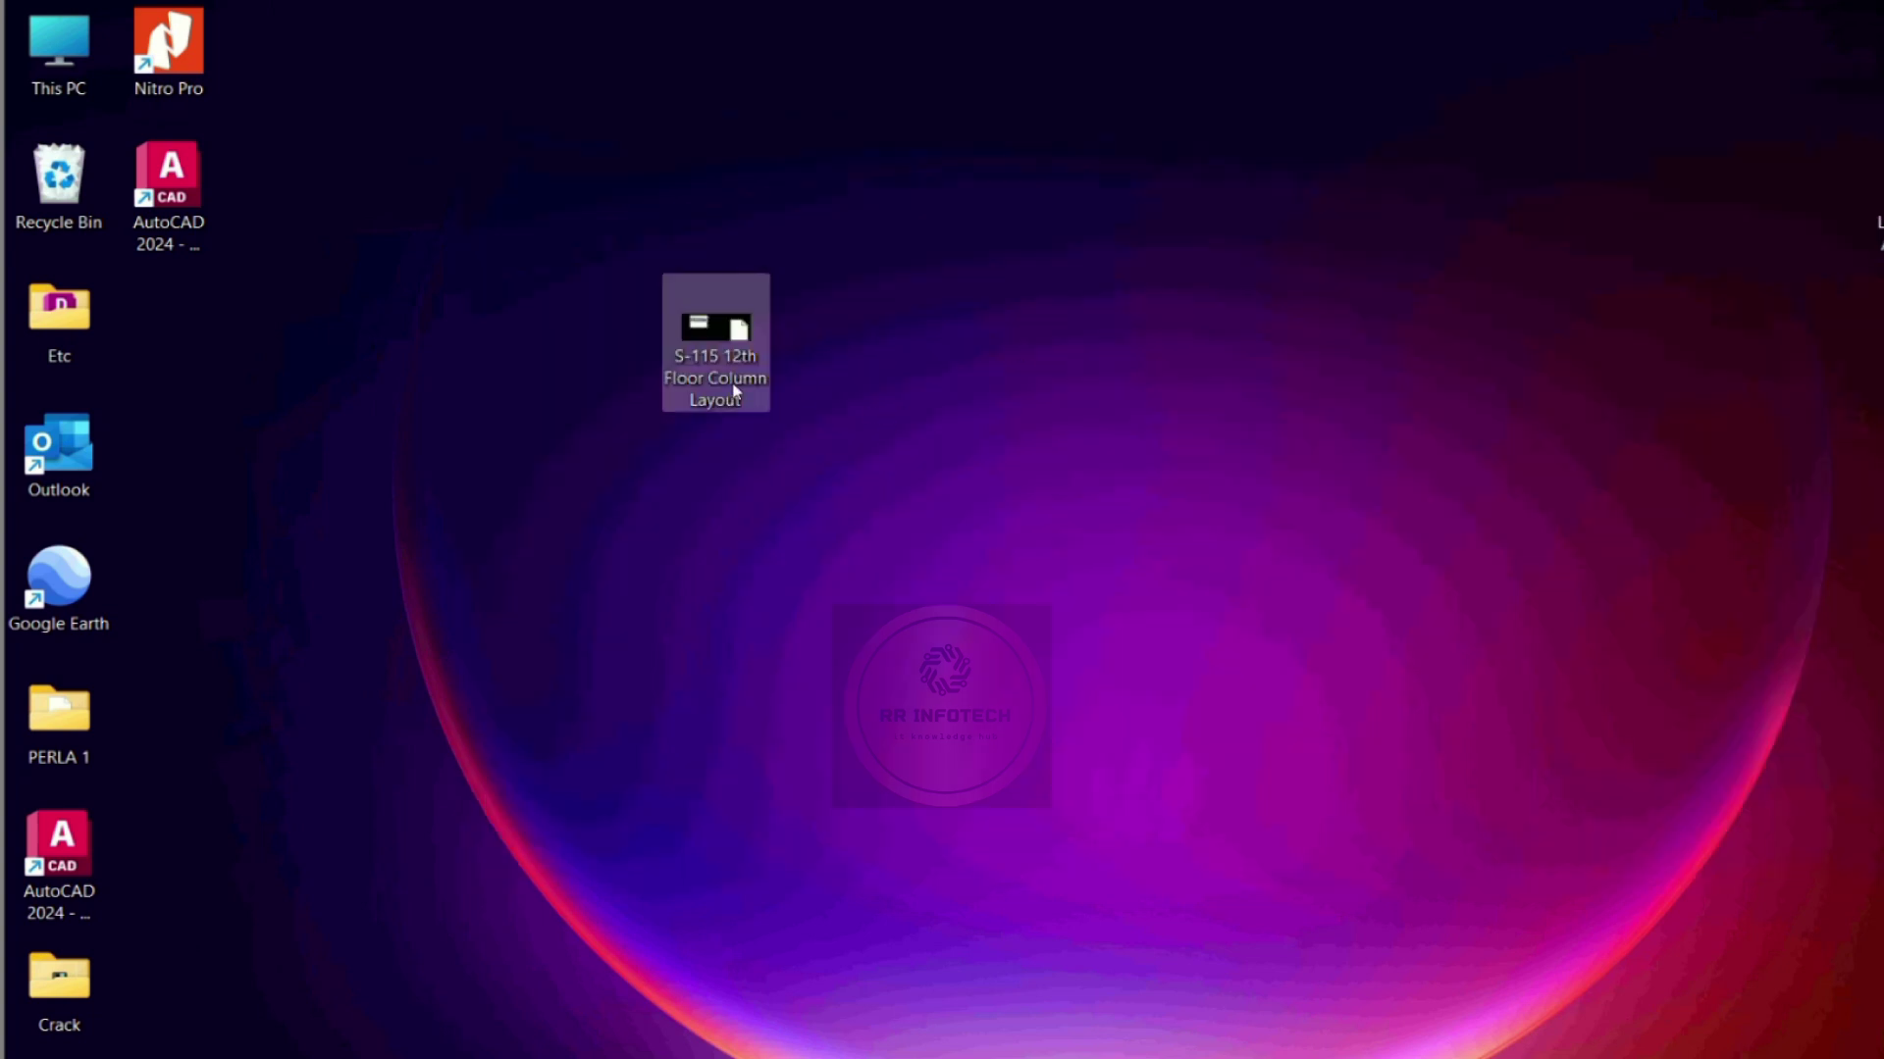
Step: Reopen the S-115 drawing and choose to browse this PC for an app
{"action": "double_click", "coordinate": [732, 367]}
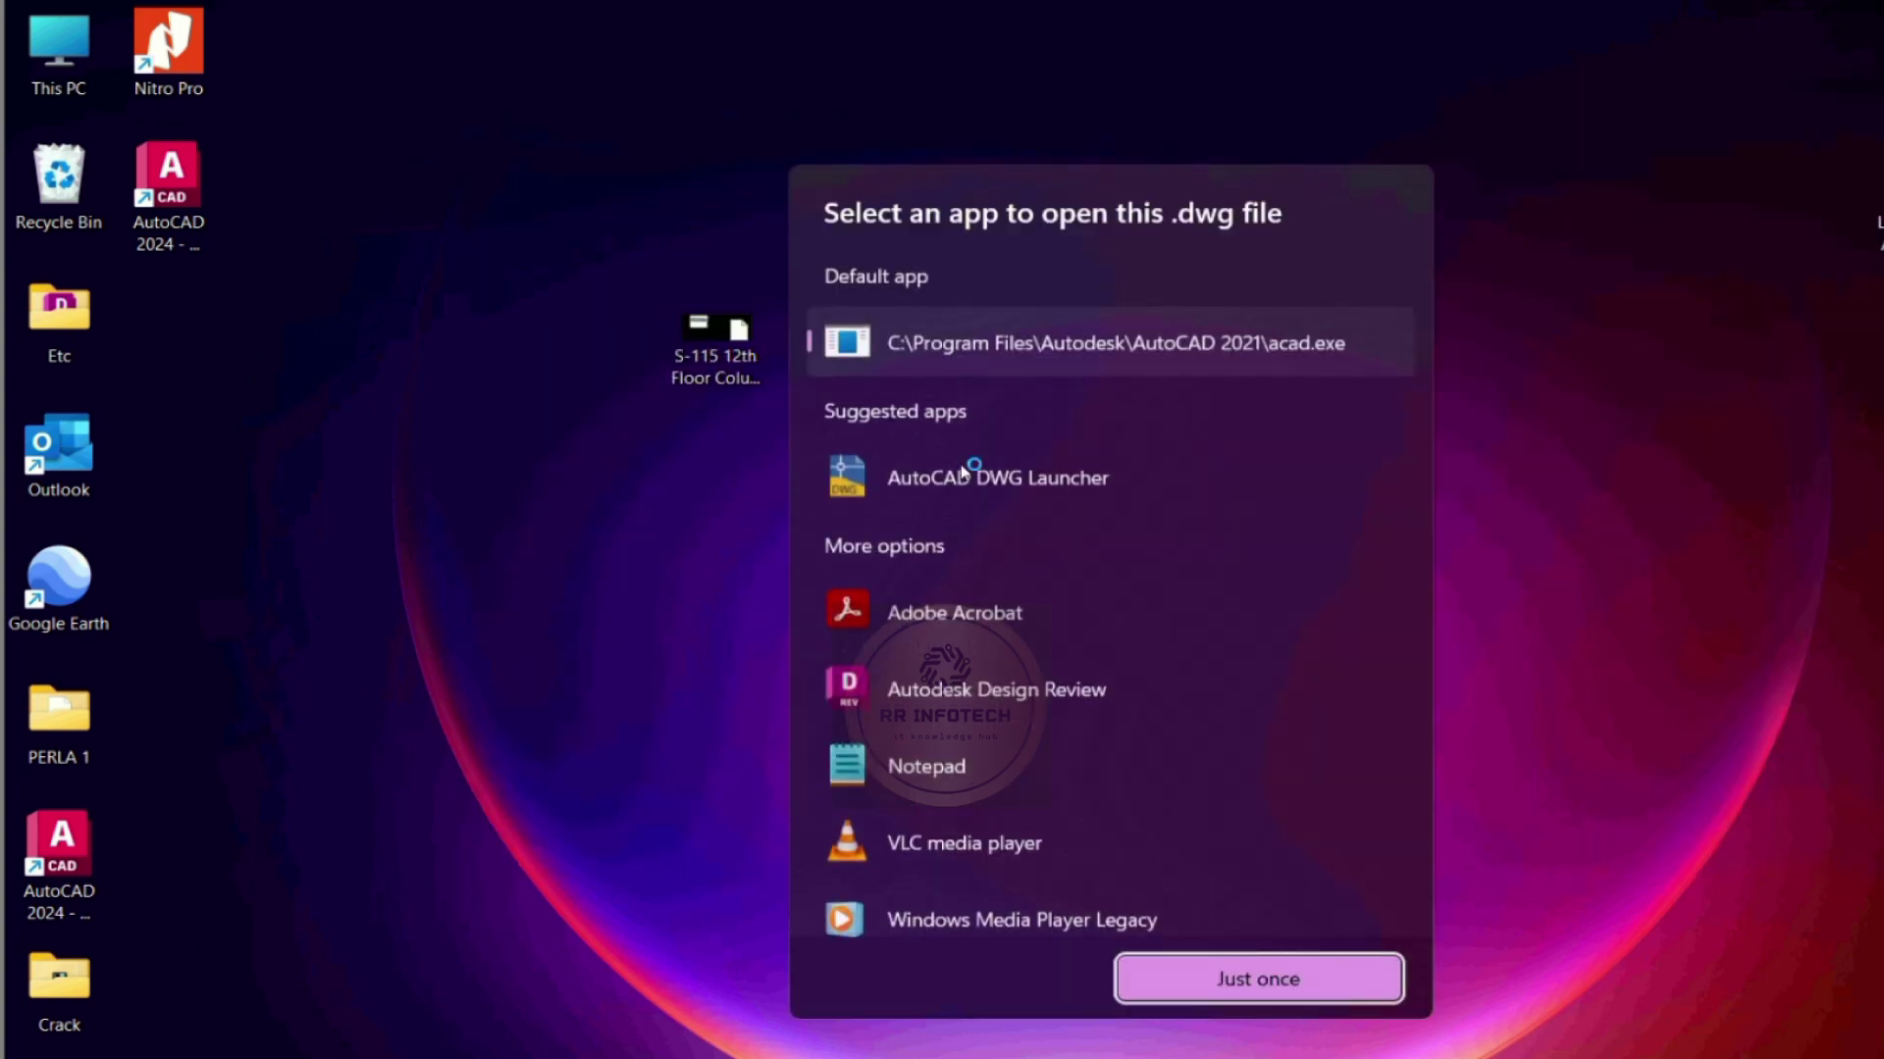
{"action": "scroll", "coordinate": [1292, 861], "scroll_direction": "down", "scroll_amount": 2}
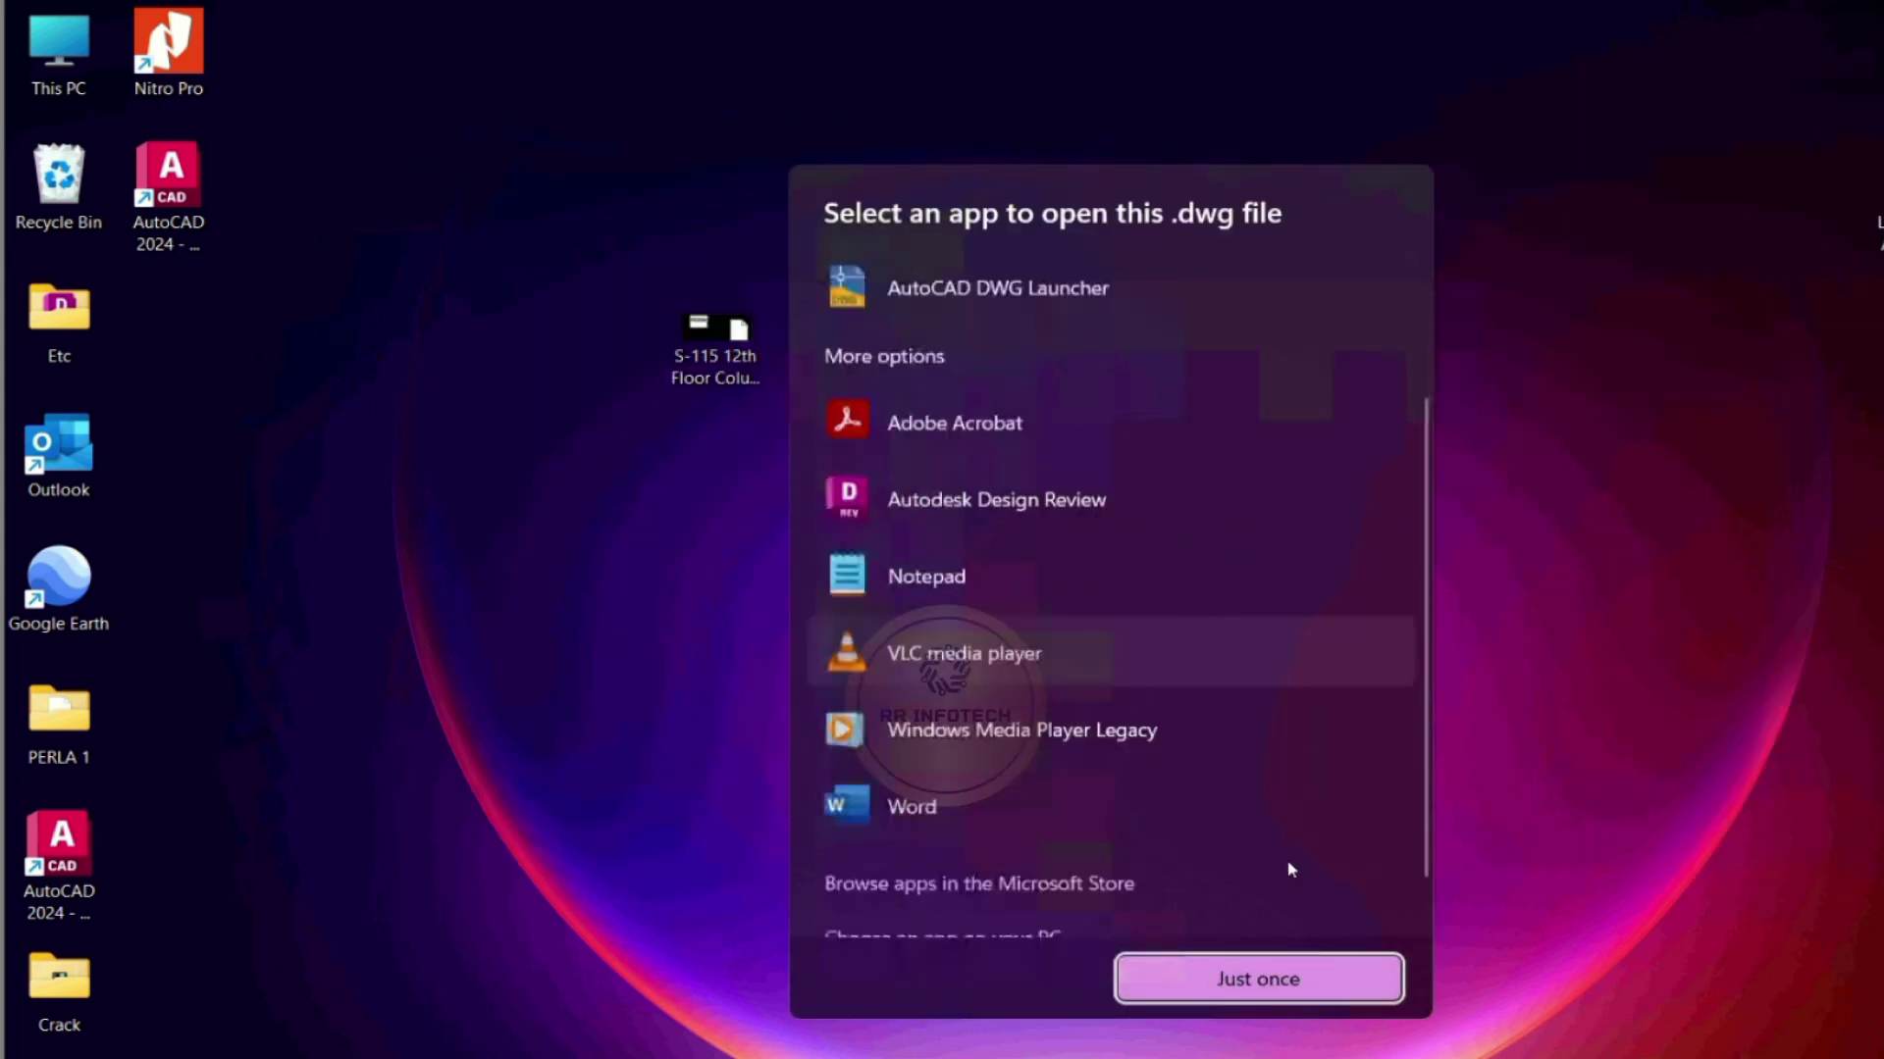
{"action": "scroll", "coordinate": [1292, 870], "scroll_direction": "down", "scroll_amount": 1}
{"action": "left_click", "coordinate": [1001, 888]}
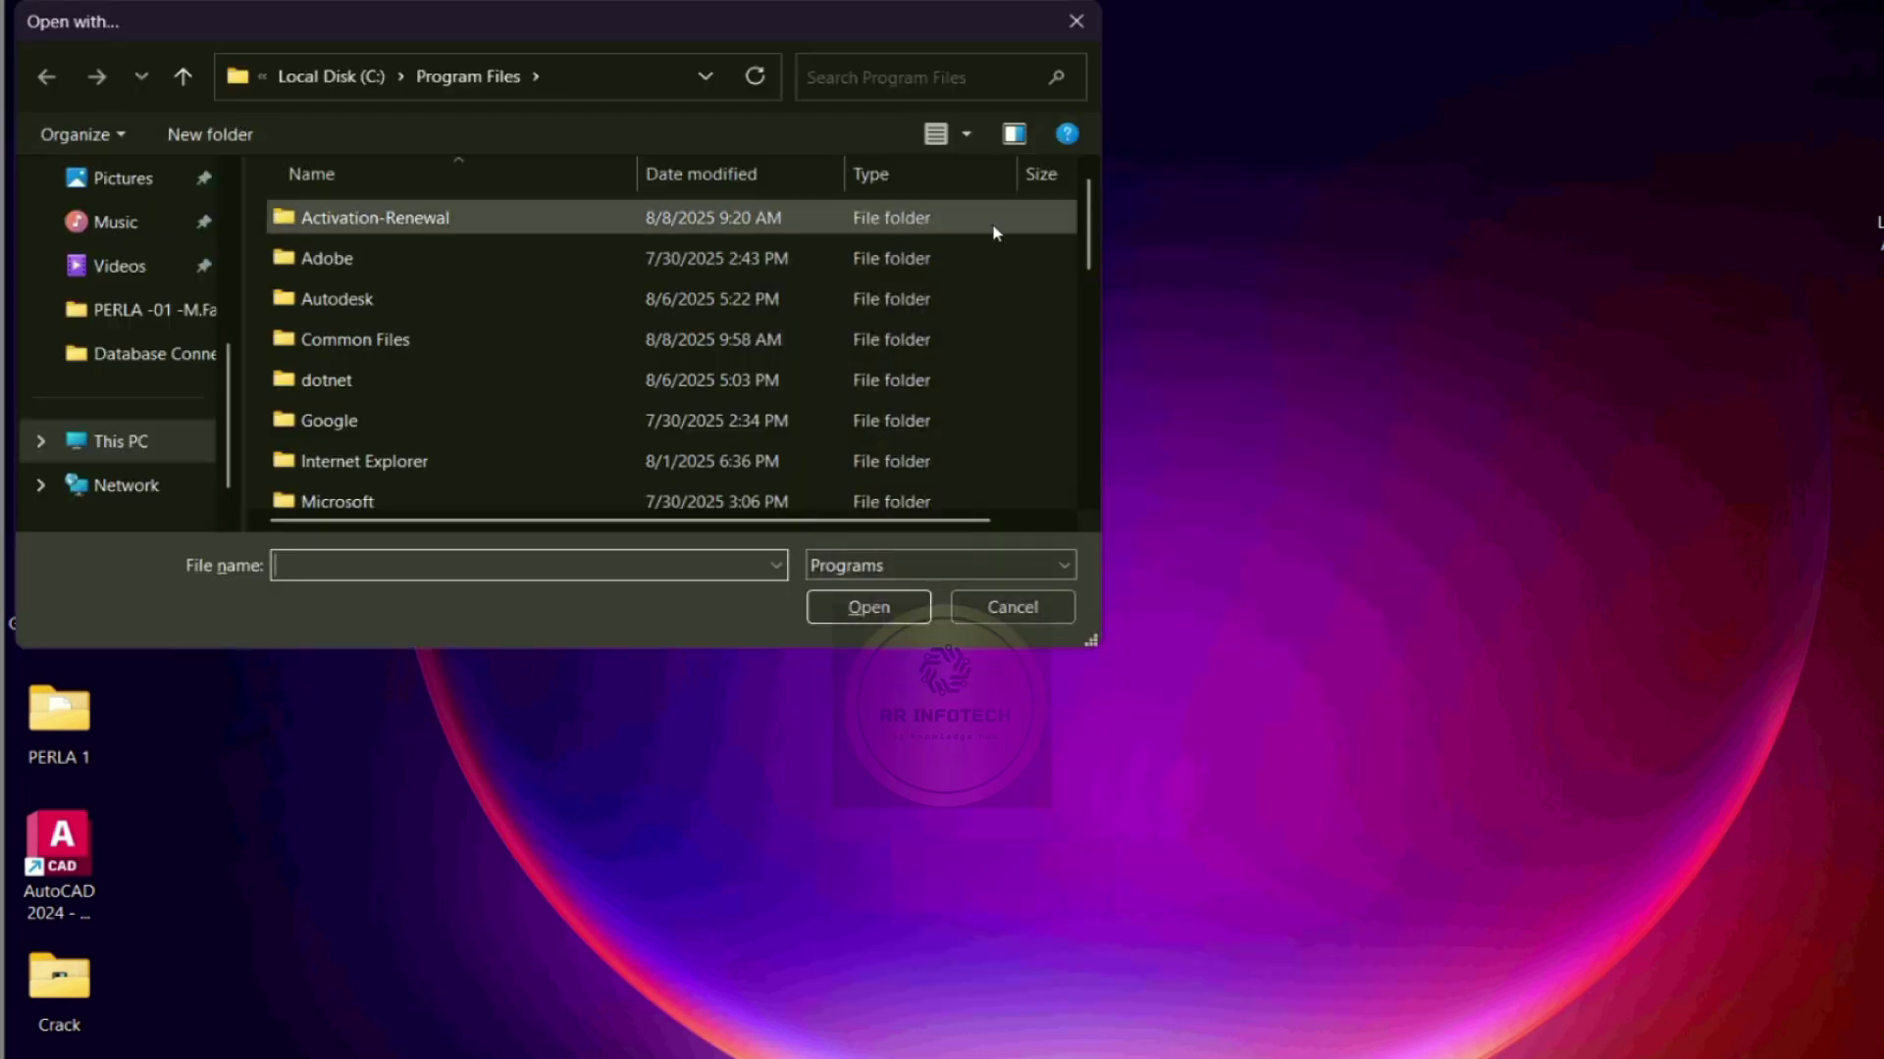
Step: Select acad from the Autodesk\AutoCAD 2024 folder as the program
{"action": "double_click", "coordinate": [394, 298]}
{"action": "double_click", "coordinate": [397, 304]}
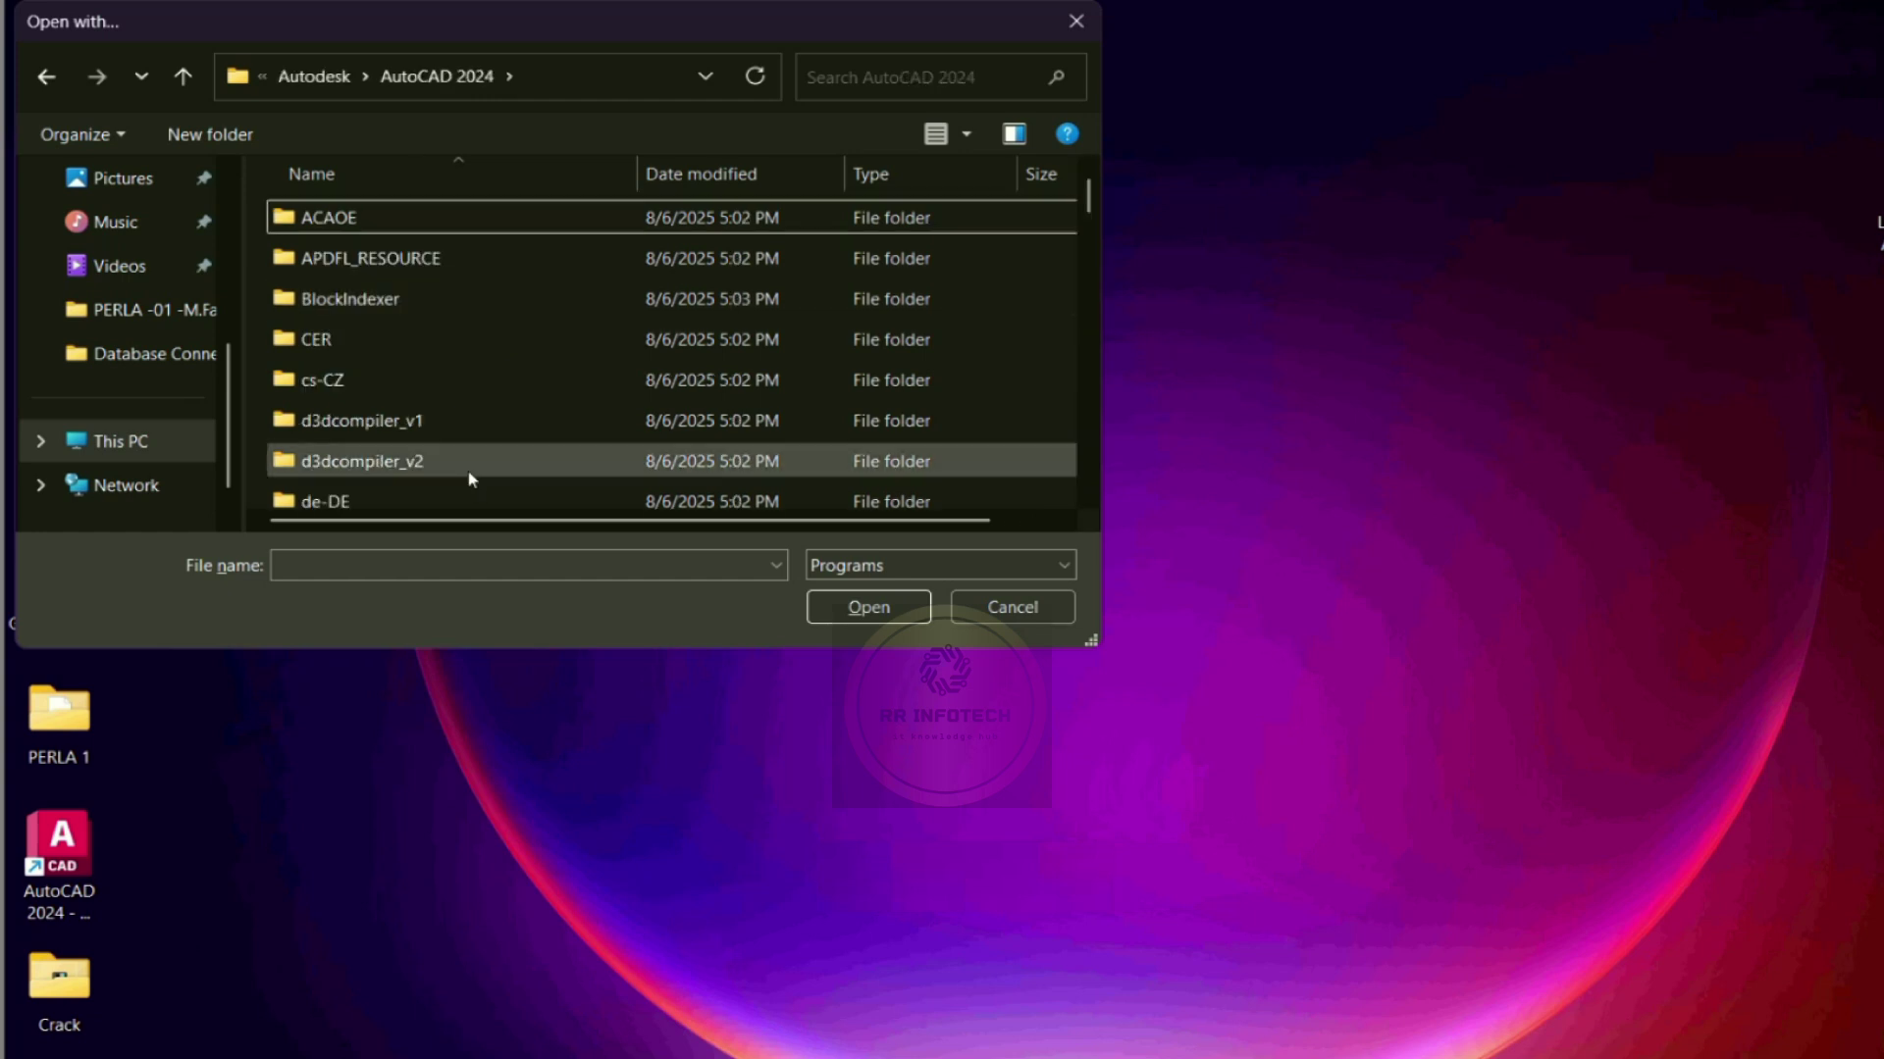
{"action": "scroll", "coordinate": [462, 469], "scroll_direction": "down", "scroll_amount": 3}
{"action": "scroll", "coordinate": [458, 471], "scroll_direction": "down", "scroll_amount": 3}
{"action": "scroll", "coordinate": [455, 469], "scroll_direction": "down", "scroll_amount": 2}
{"action": "scroll", "coordinate": [452, 467], "scroll_direction": "down", "scroll_amount": 1}
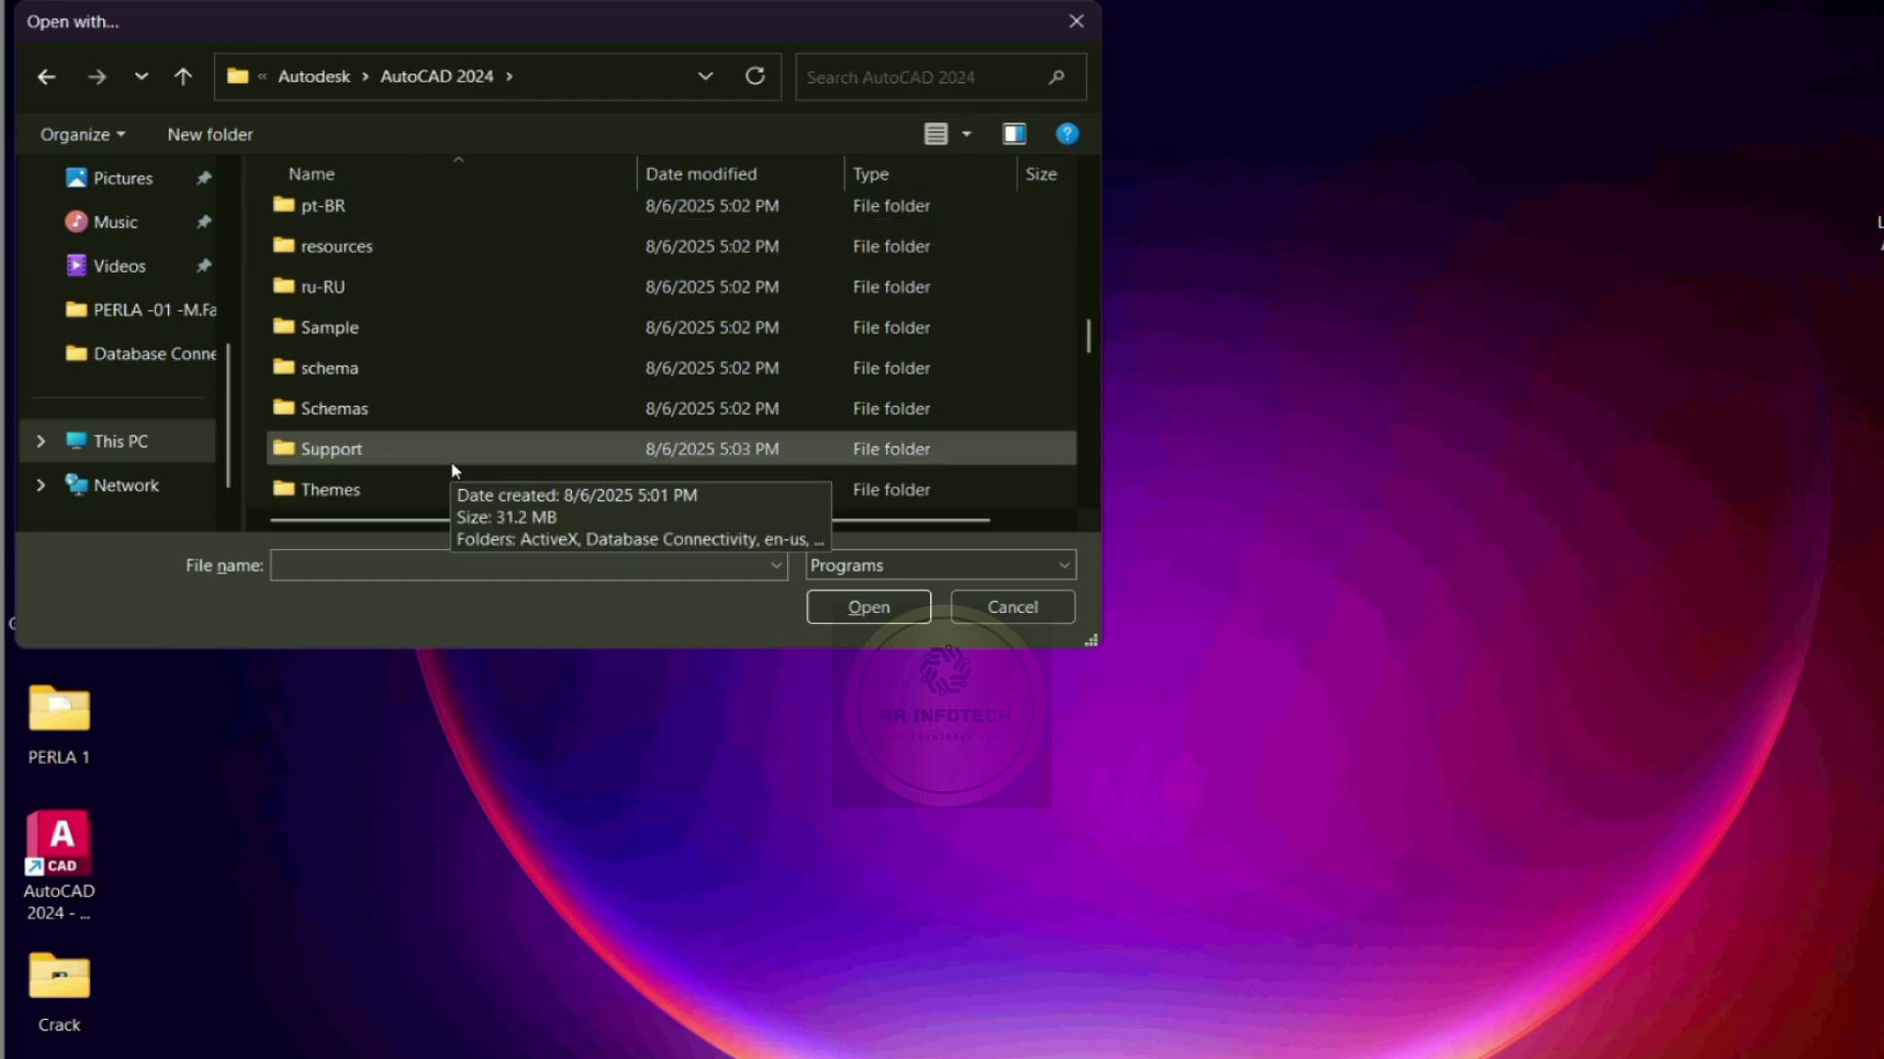
{"action": "scroll", "coordinate": [454, 468], "scroll_direction": "down", "scroll_amount": 2}
{"action": "left_click", "coordinate": [416, 487]}
{"action": "left_click", "coordinate": [867, 616]}
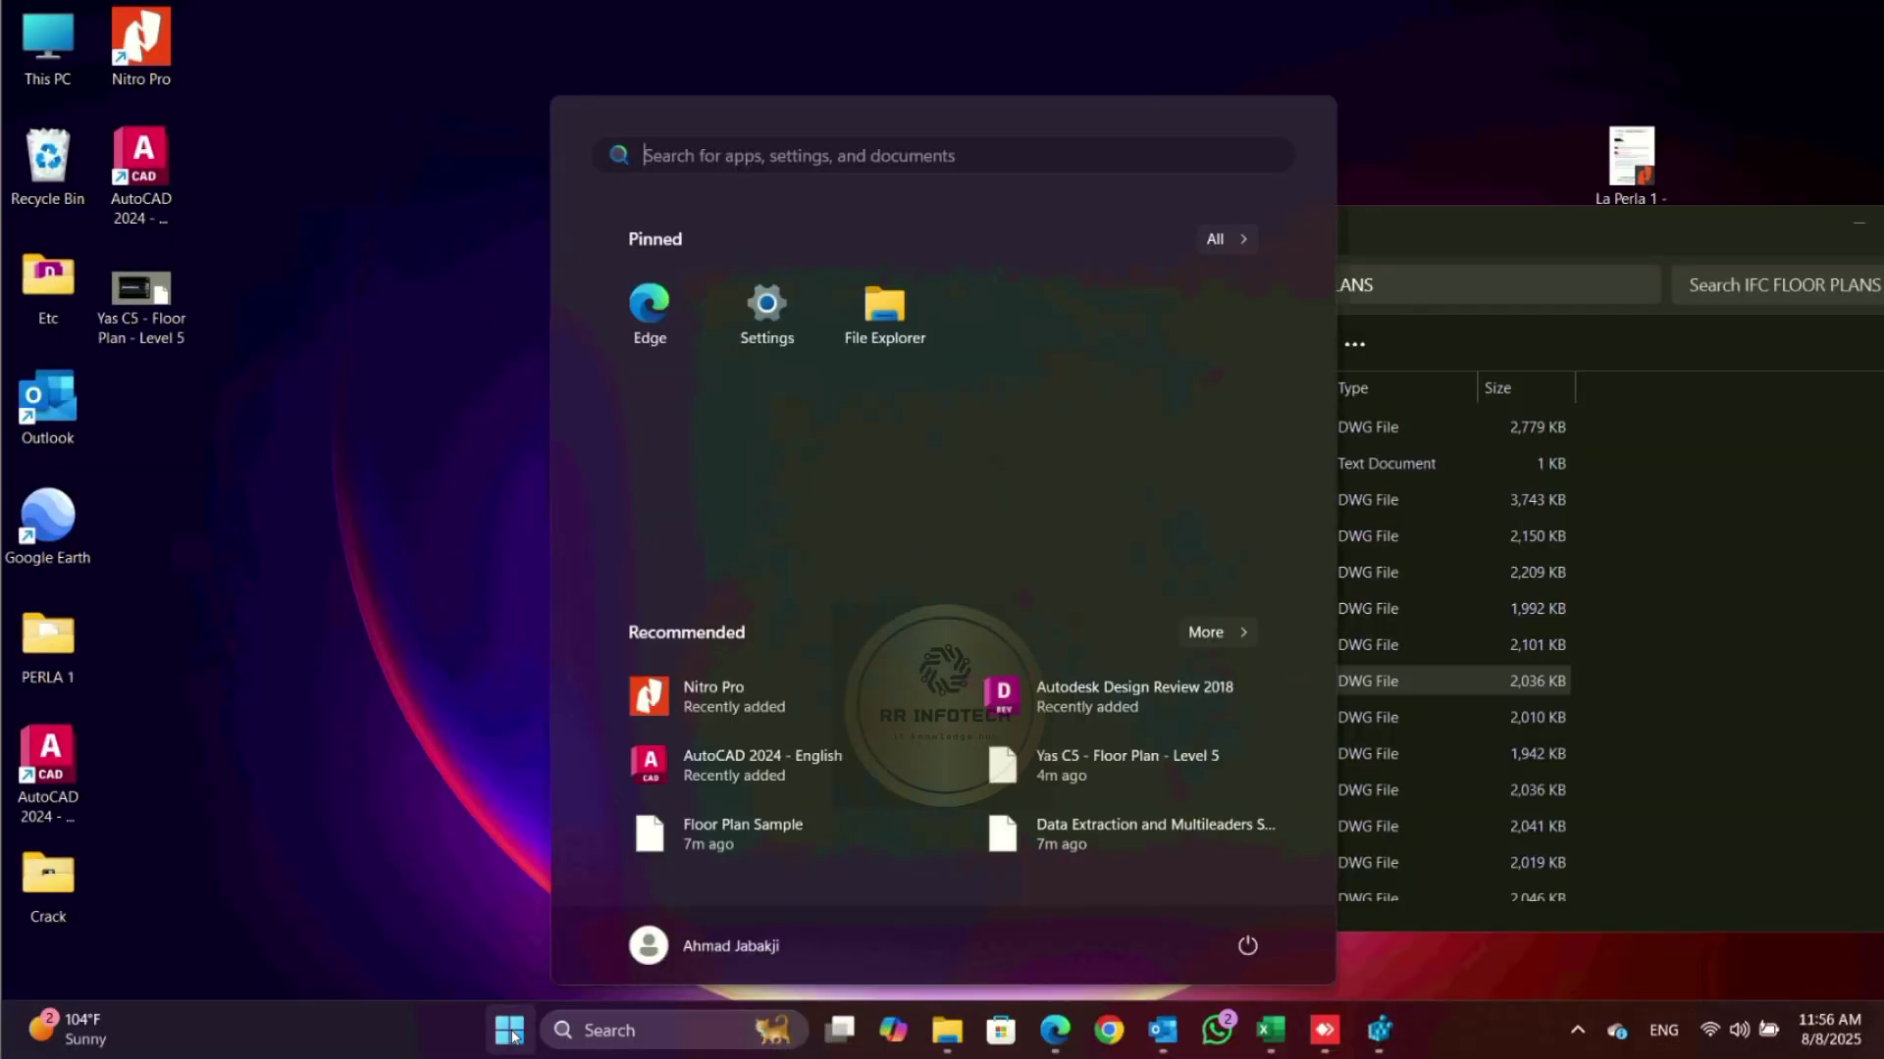
Step: Launch Registry Editor from Start search and approve the UAC prompt
{"action": "type", "text": "re"}
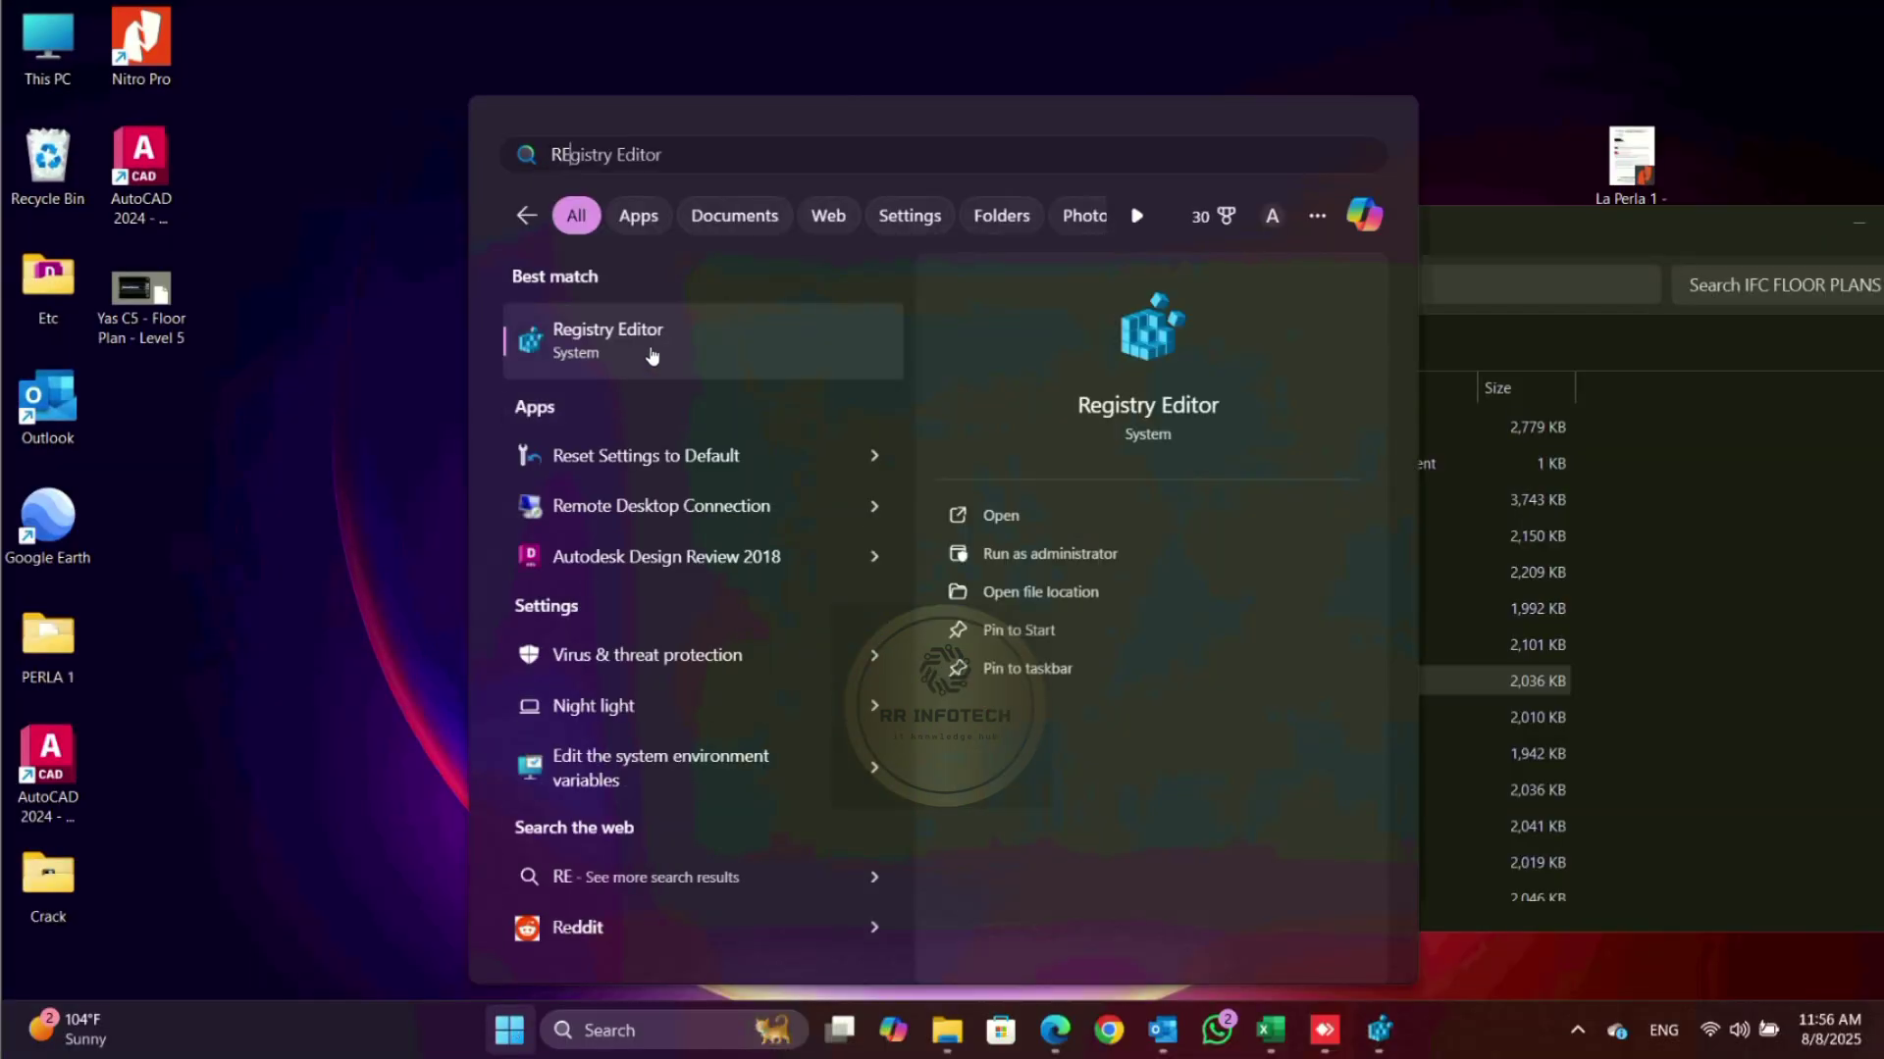
{"action": "key", "text": "Return"}
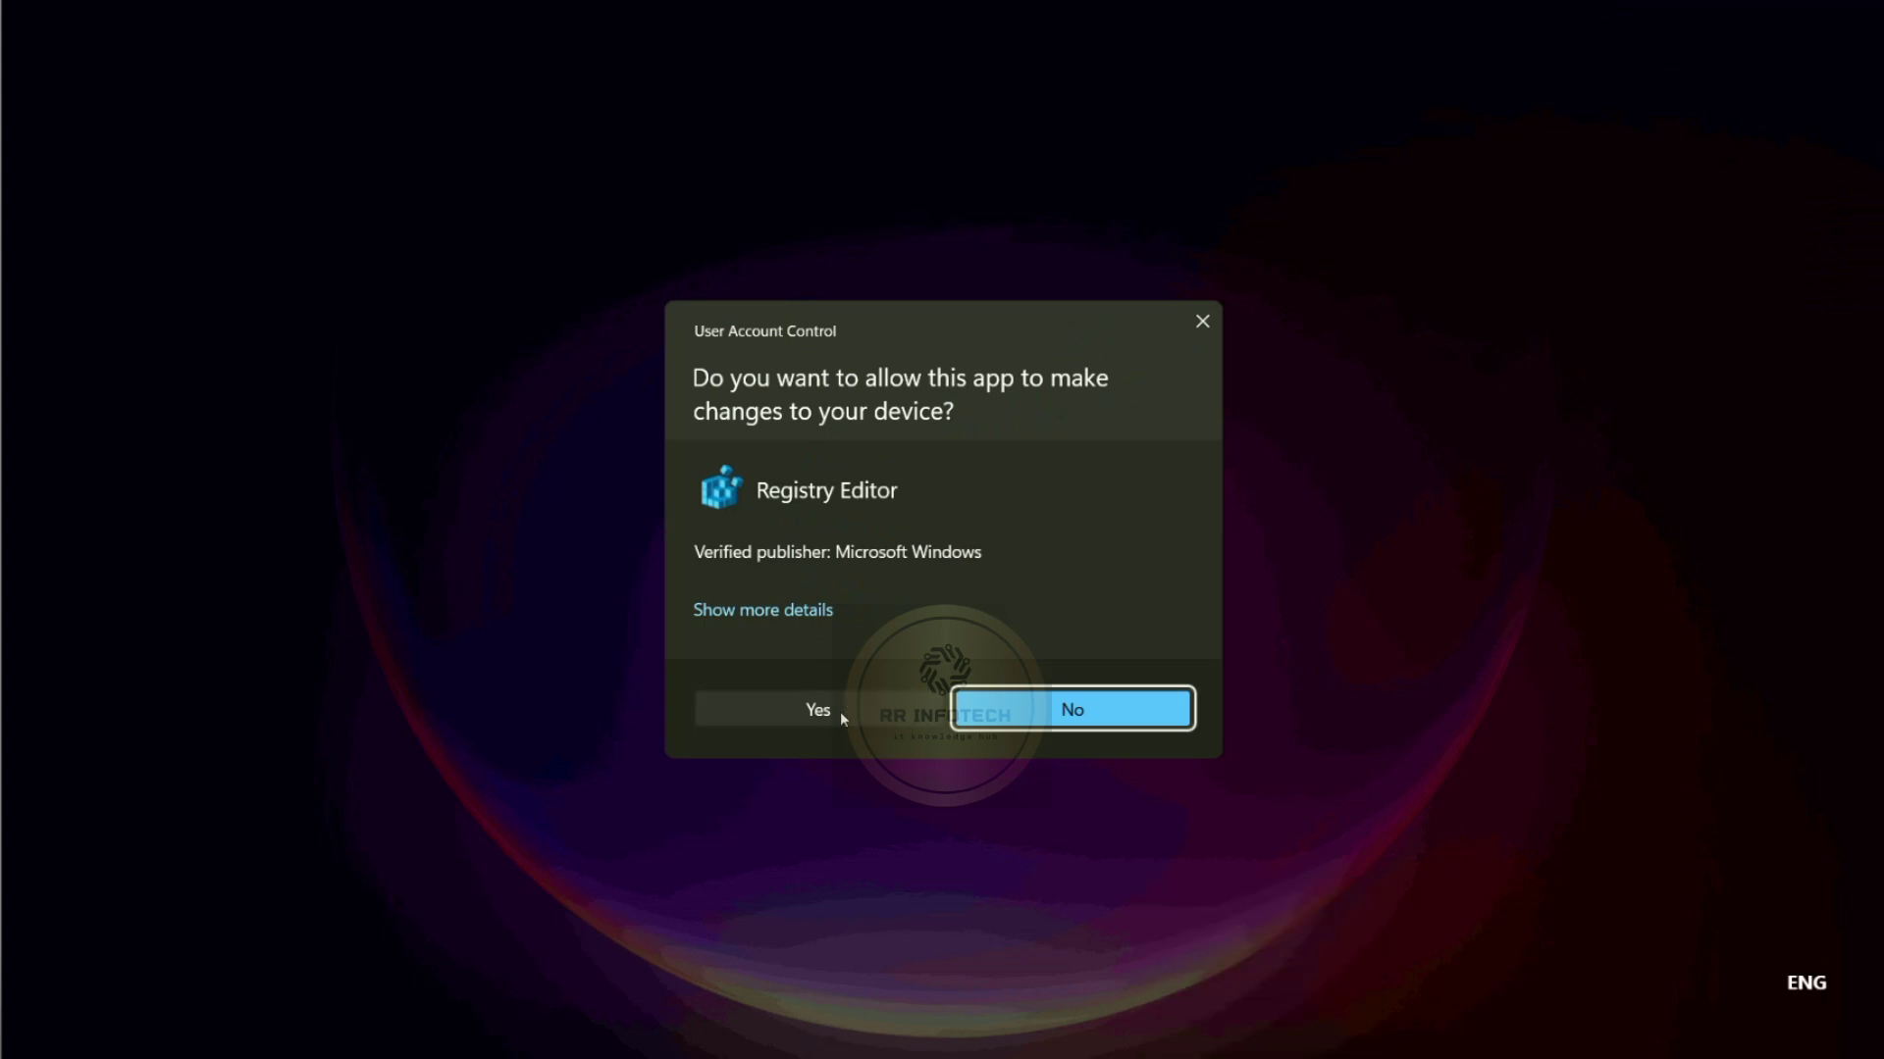
{"action": "key", "text": "Return"}
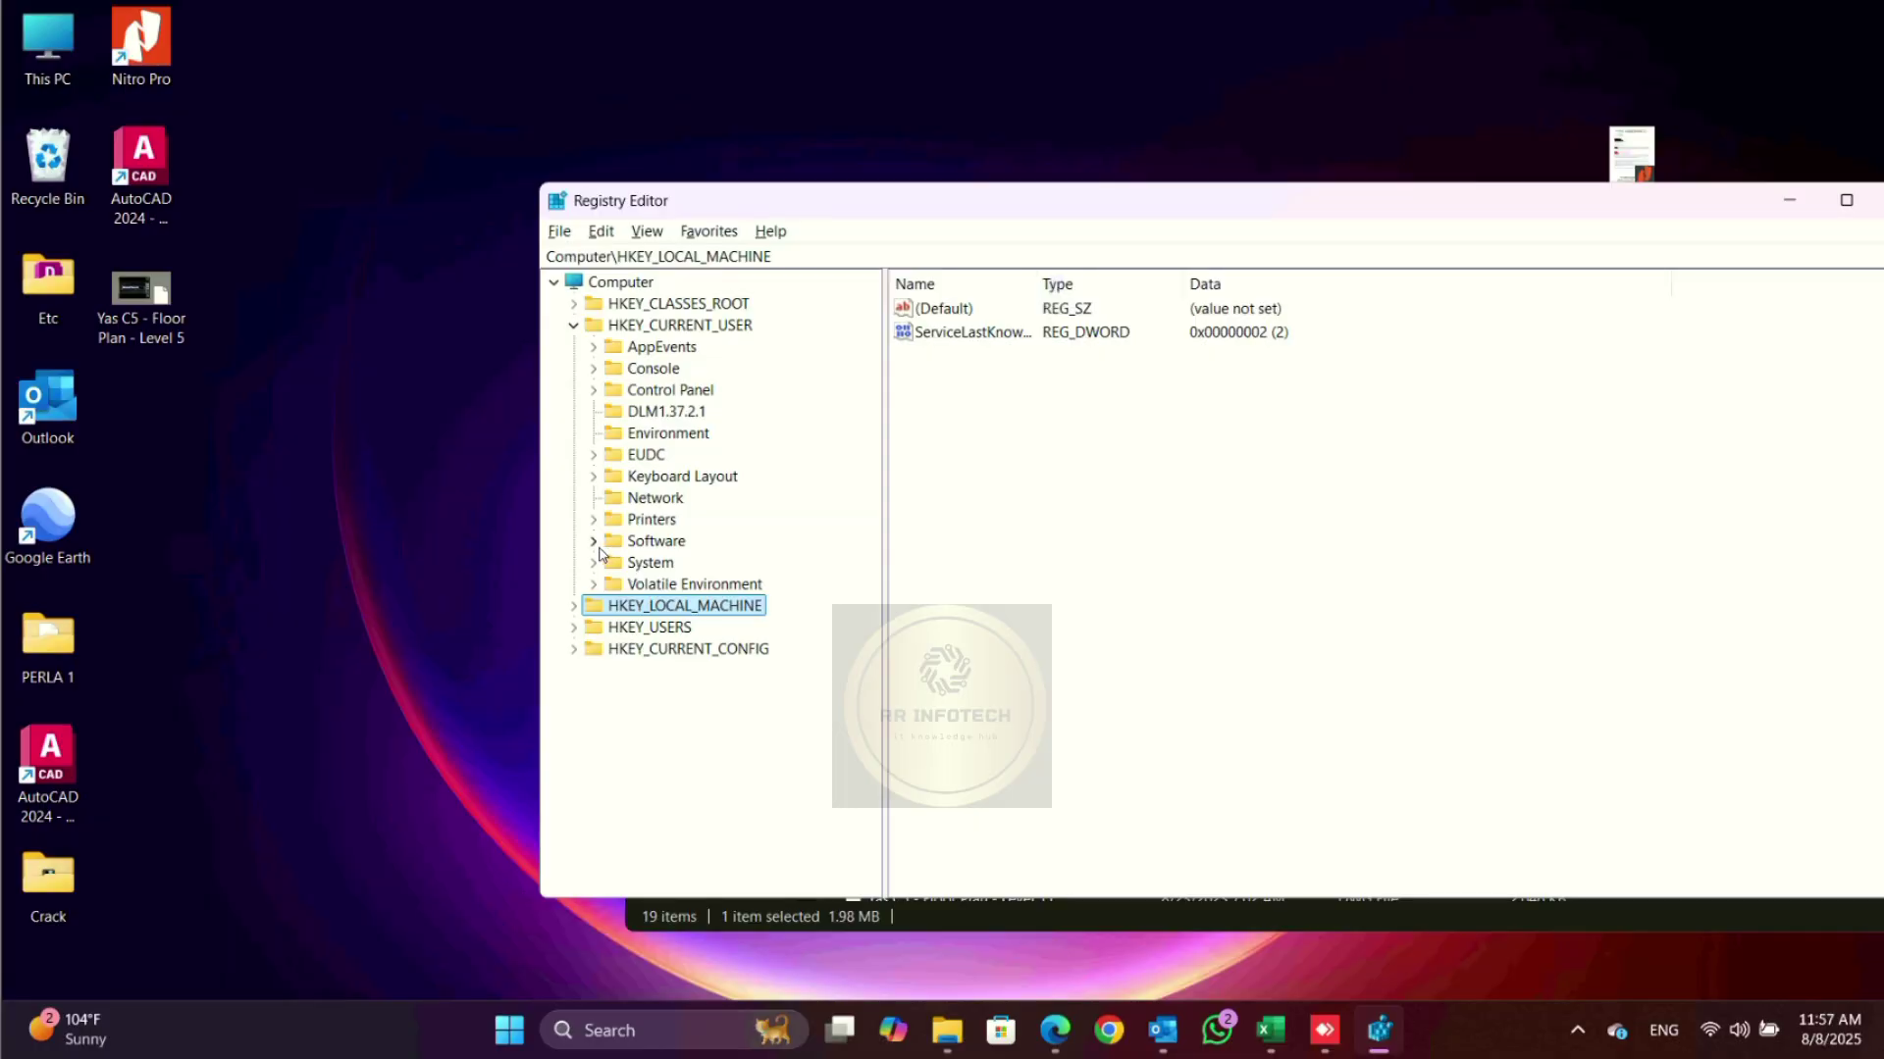
Step: Navigate HKCU\Software\Autodesk\DwgCommon\shellex\apps to the AutoCAD handler key
{"action": "left_click", "coordinate": [592, 543]}
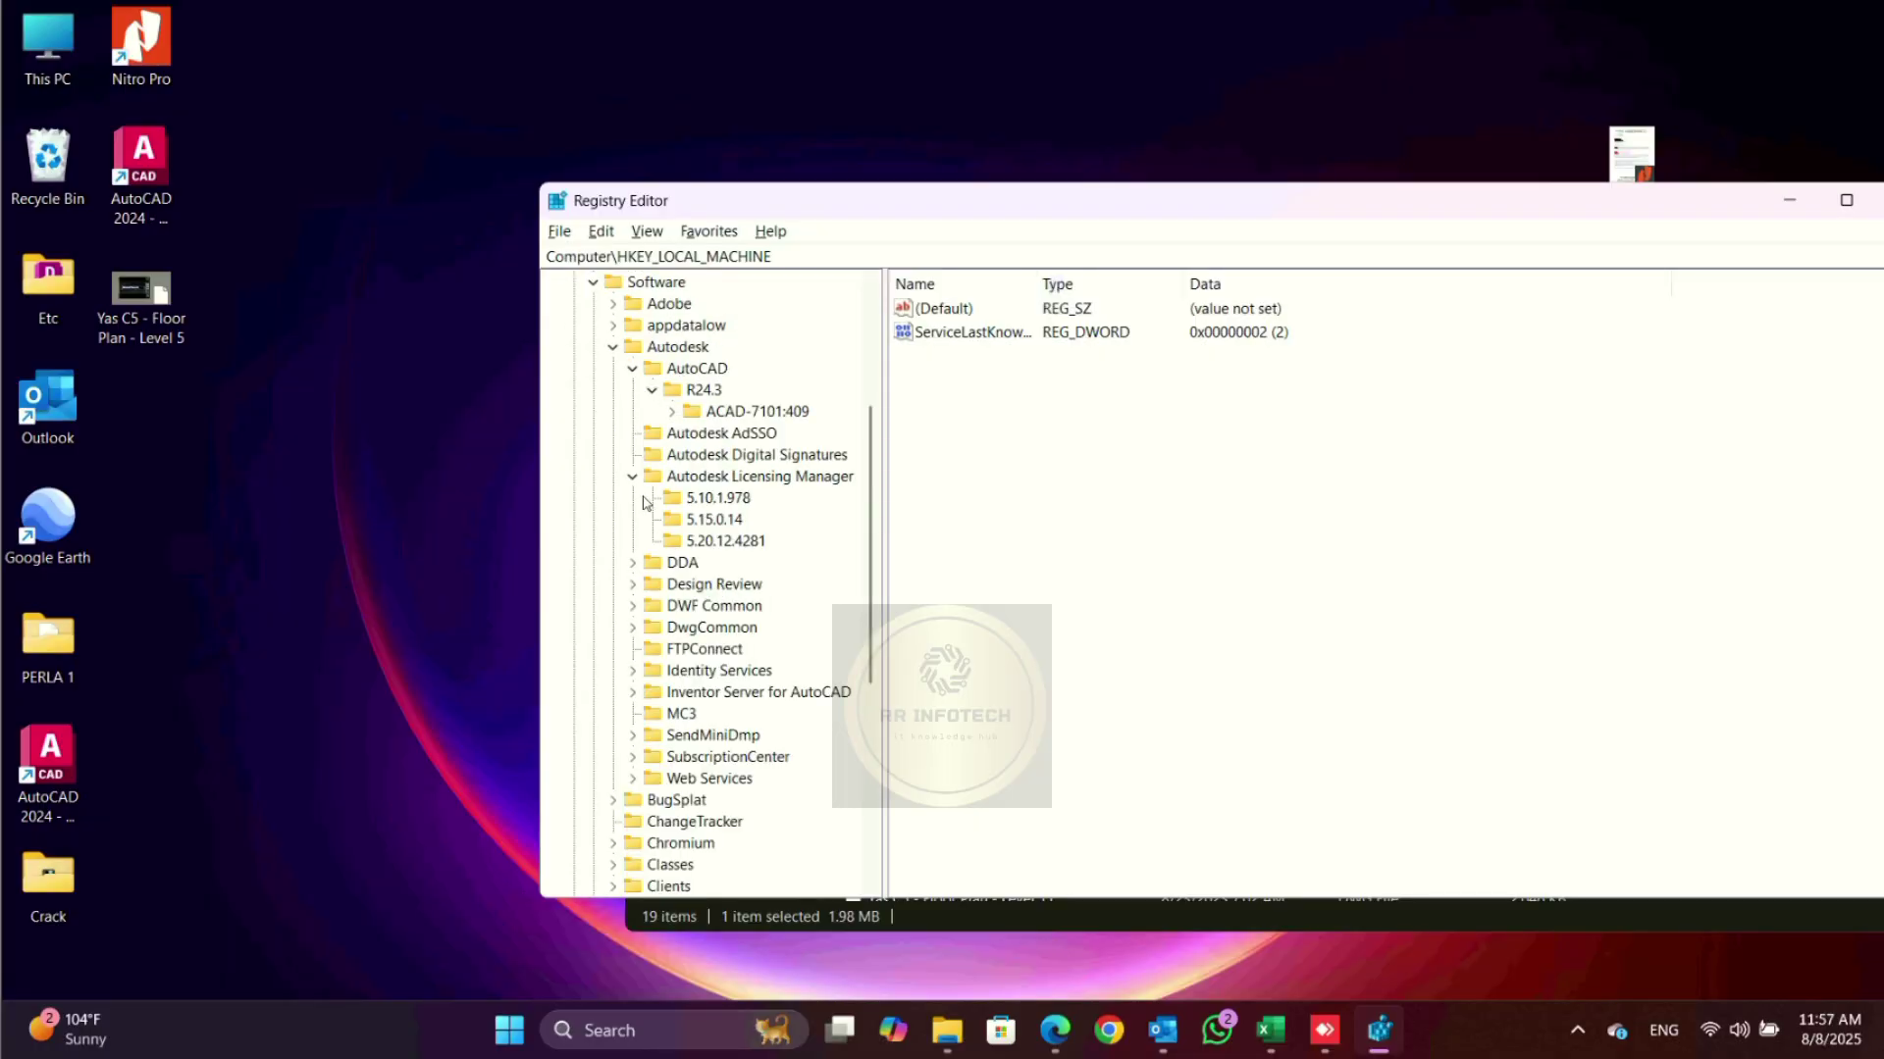
{"action": "left_click", "coordinate": [633, 371]}
{"action": "left_click", "coordinate": [632, 432]}
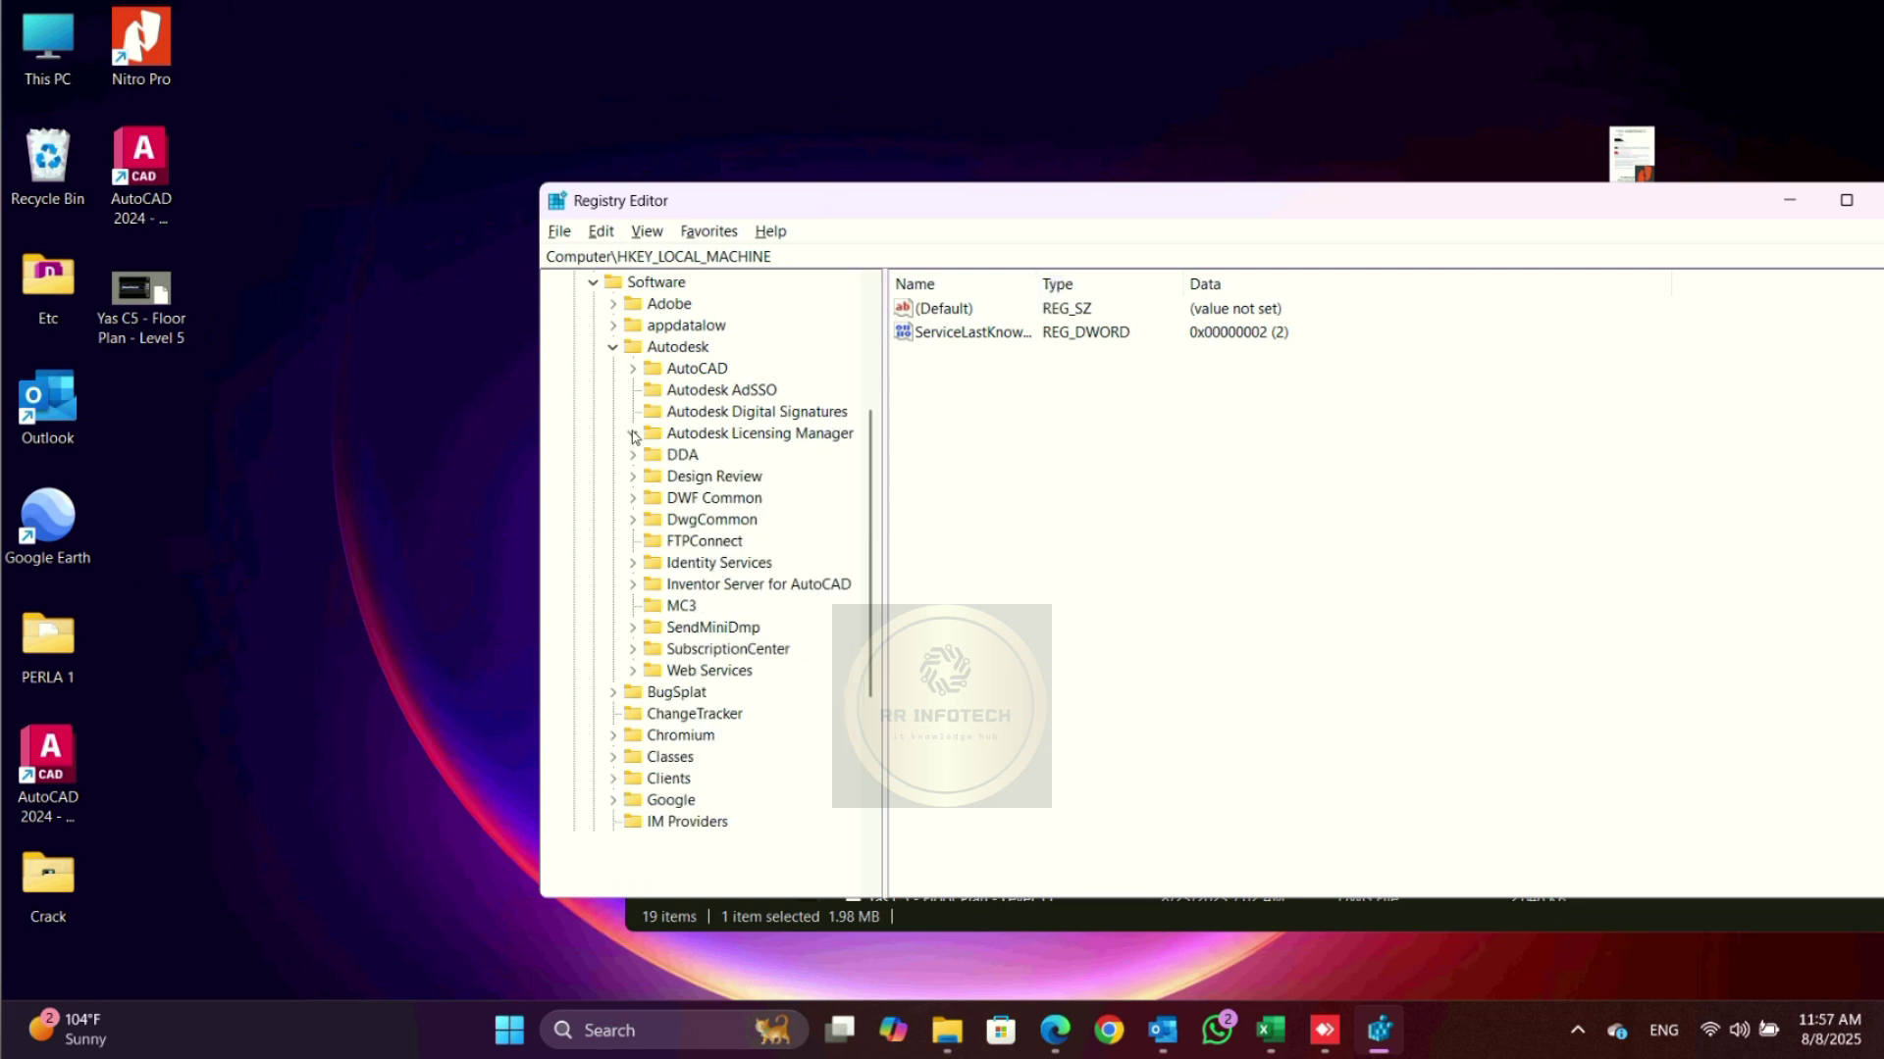
{"action": "left_click", "coordinate": [633, 369]}
{"action": "left_click", "coordinate": [633, 371]}
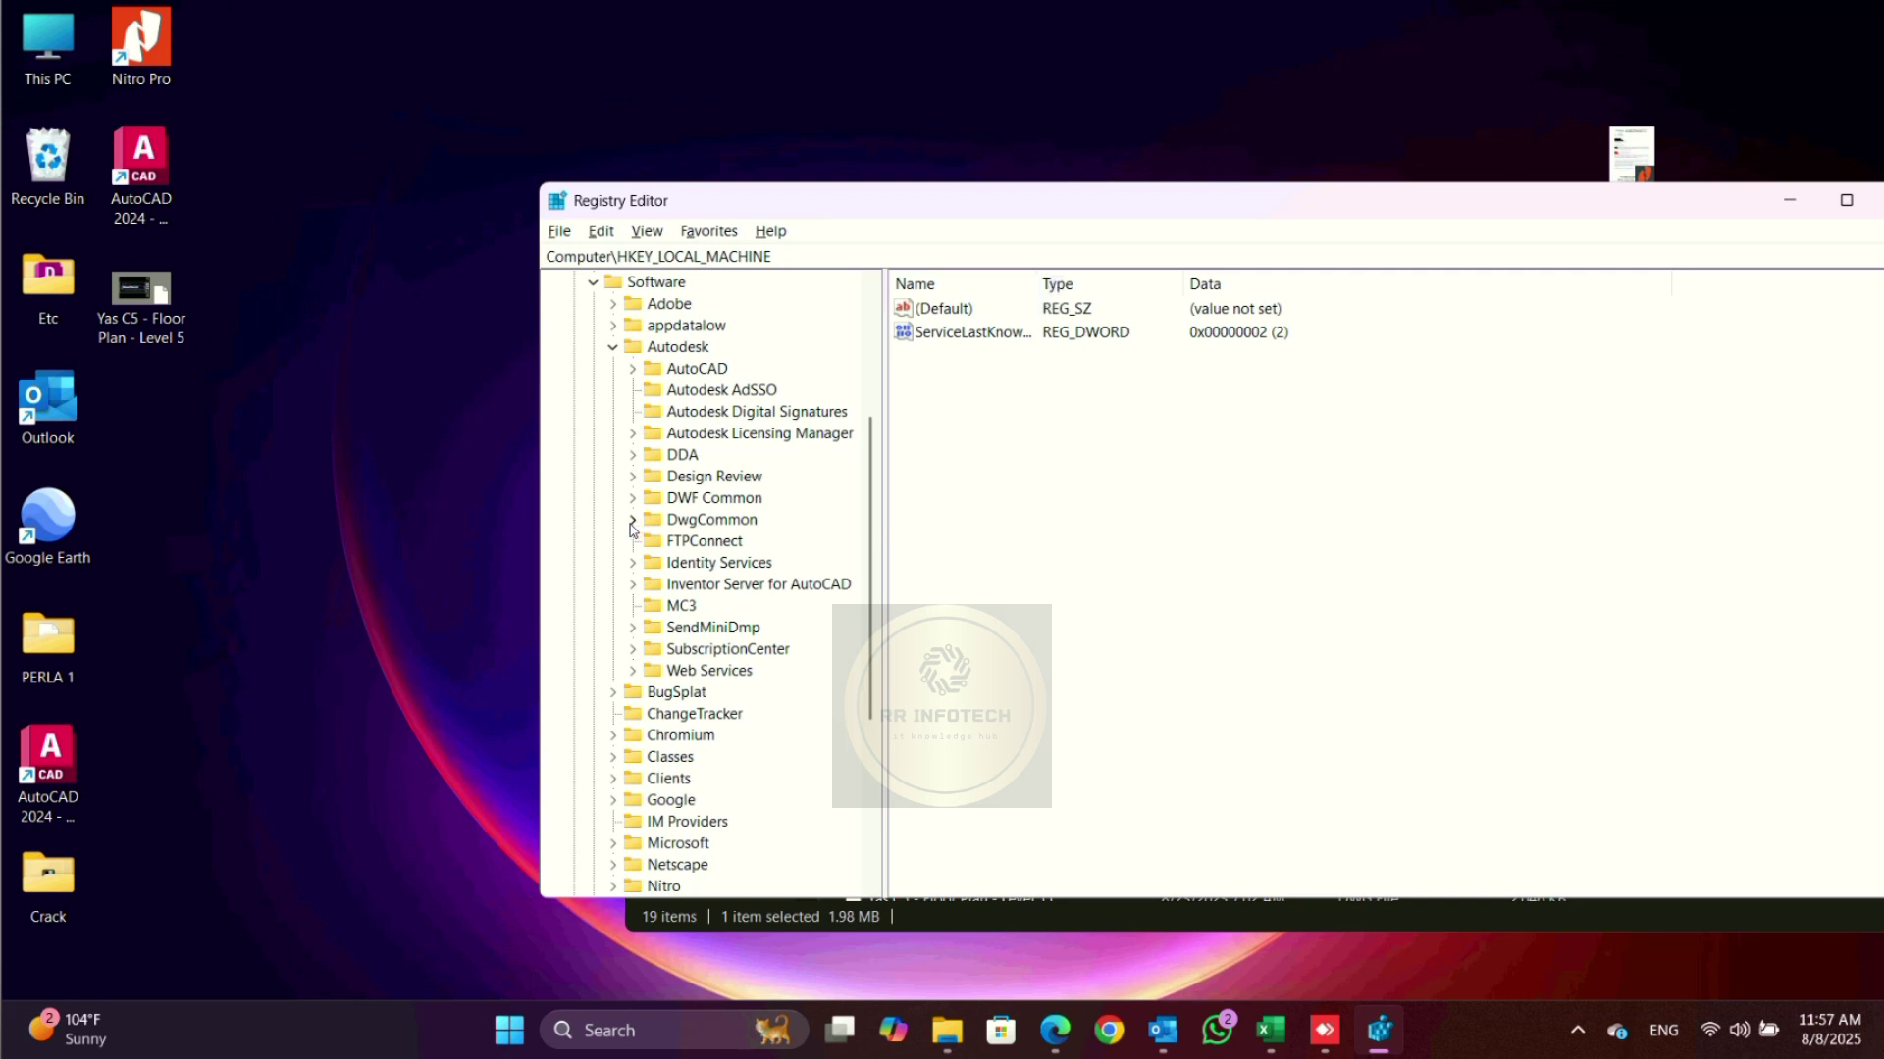
{"action": "left_click", "coordinate": [633, 521]}
{"action": "left_click", "coordinate": [662, 542]}
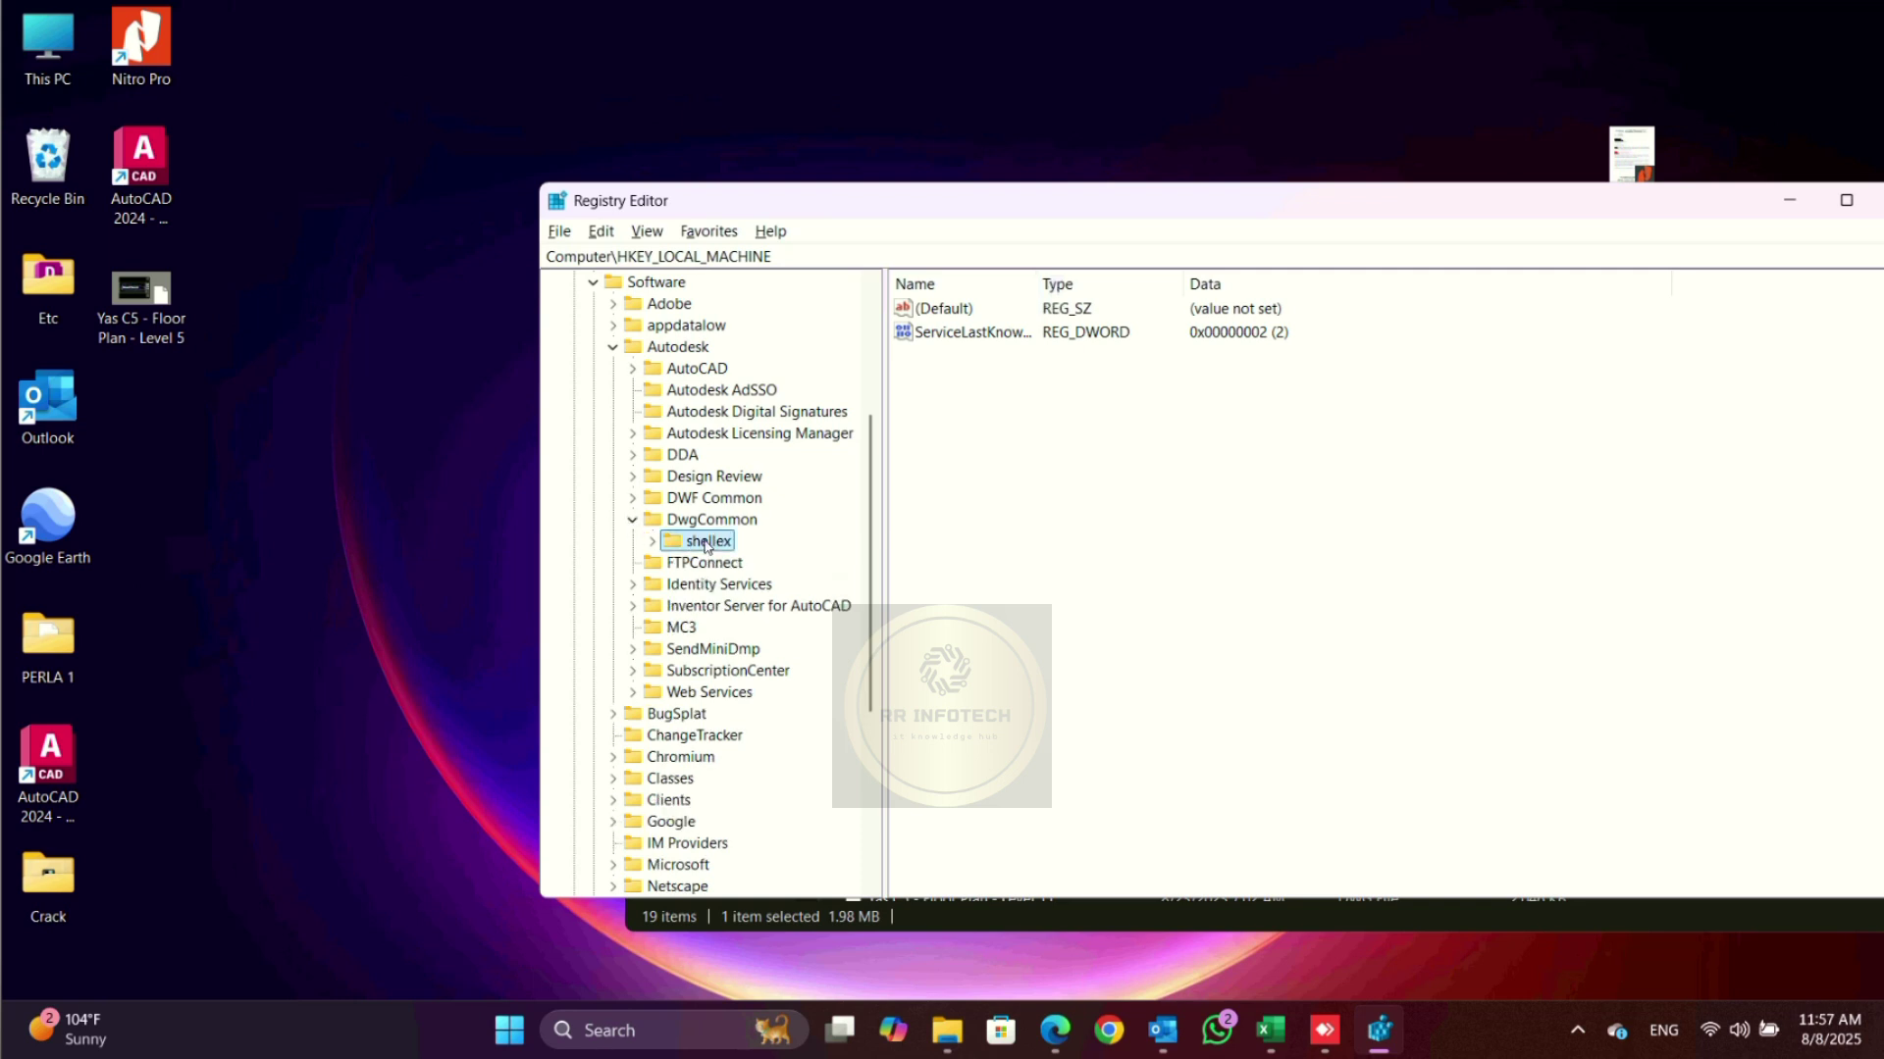
{"action": "left_click", "coordinate": [653, 542]}
{"action": "left_click", "coordinate": [717, 567]}
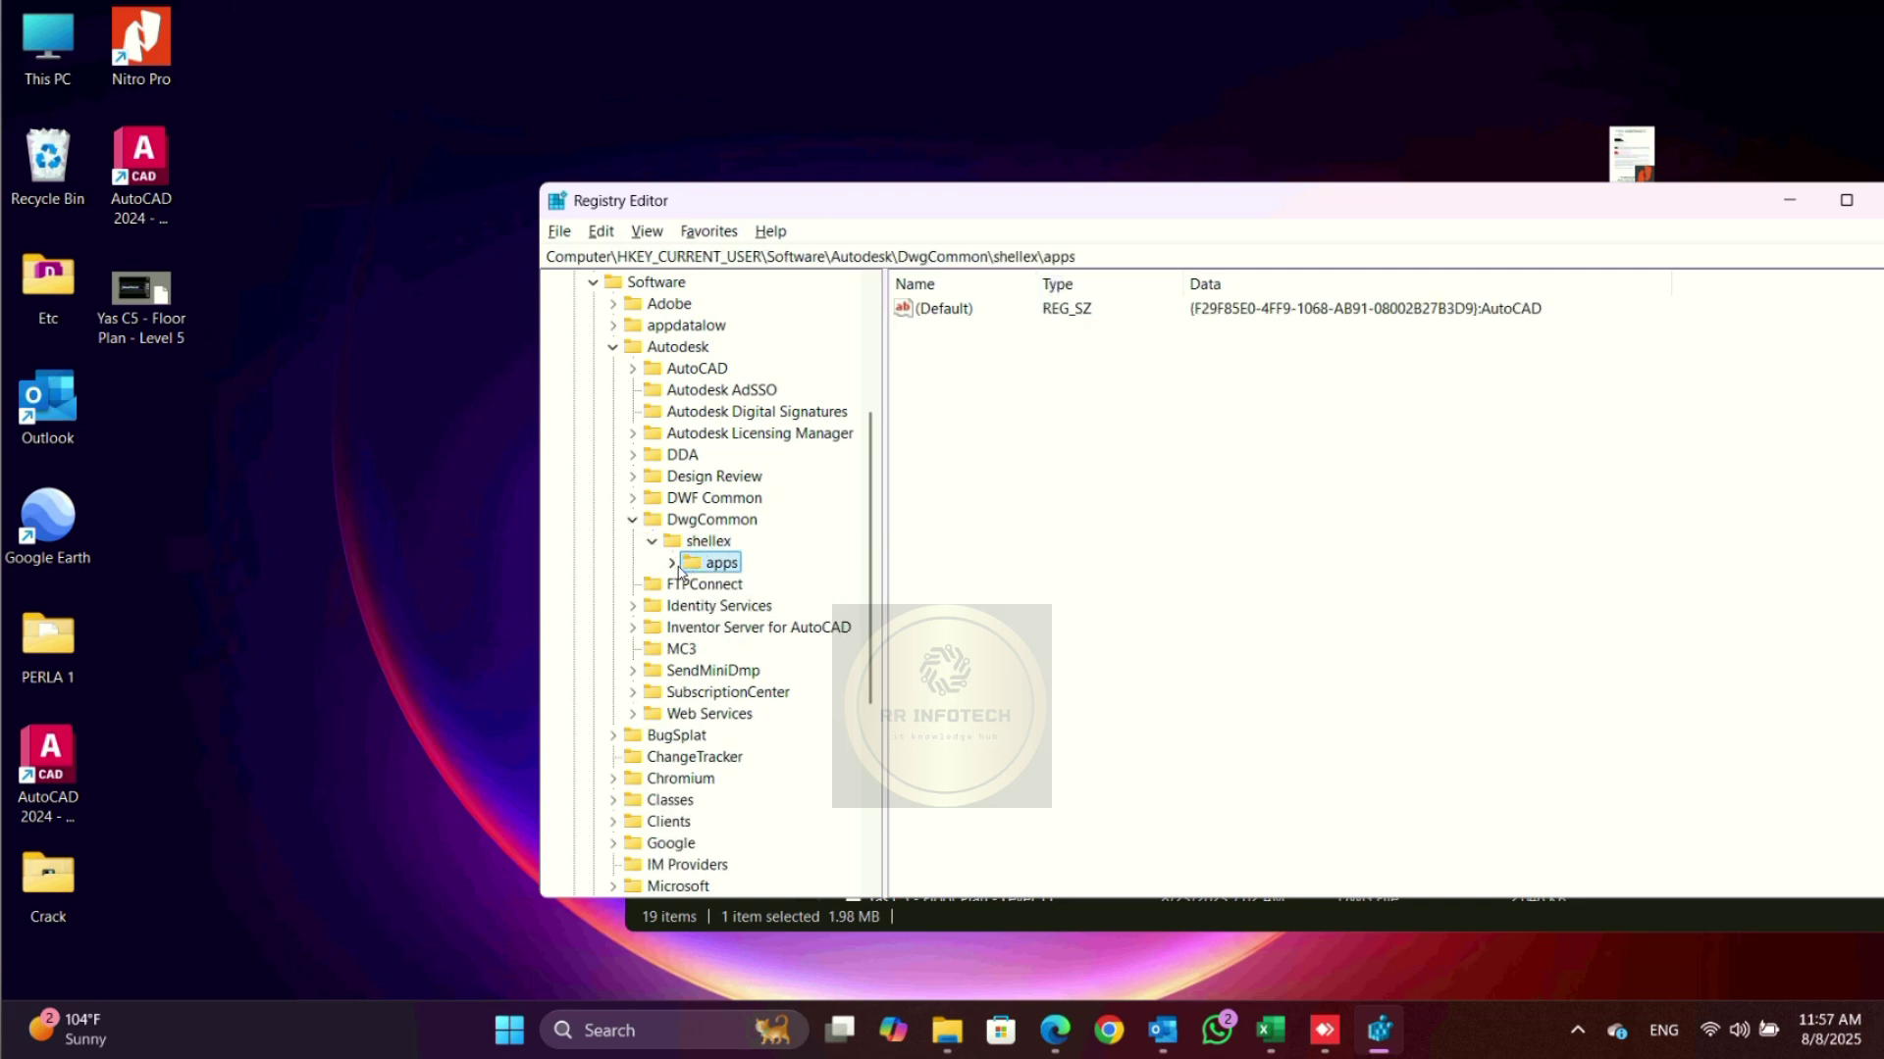
{"action": "left_click", "coordinate": [673, 564]}
{"action": "left_click", "coordinate": [750, 586]}
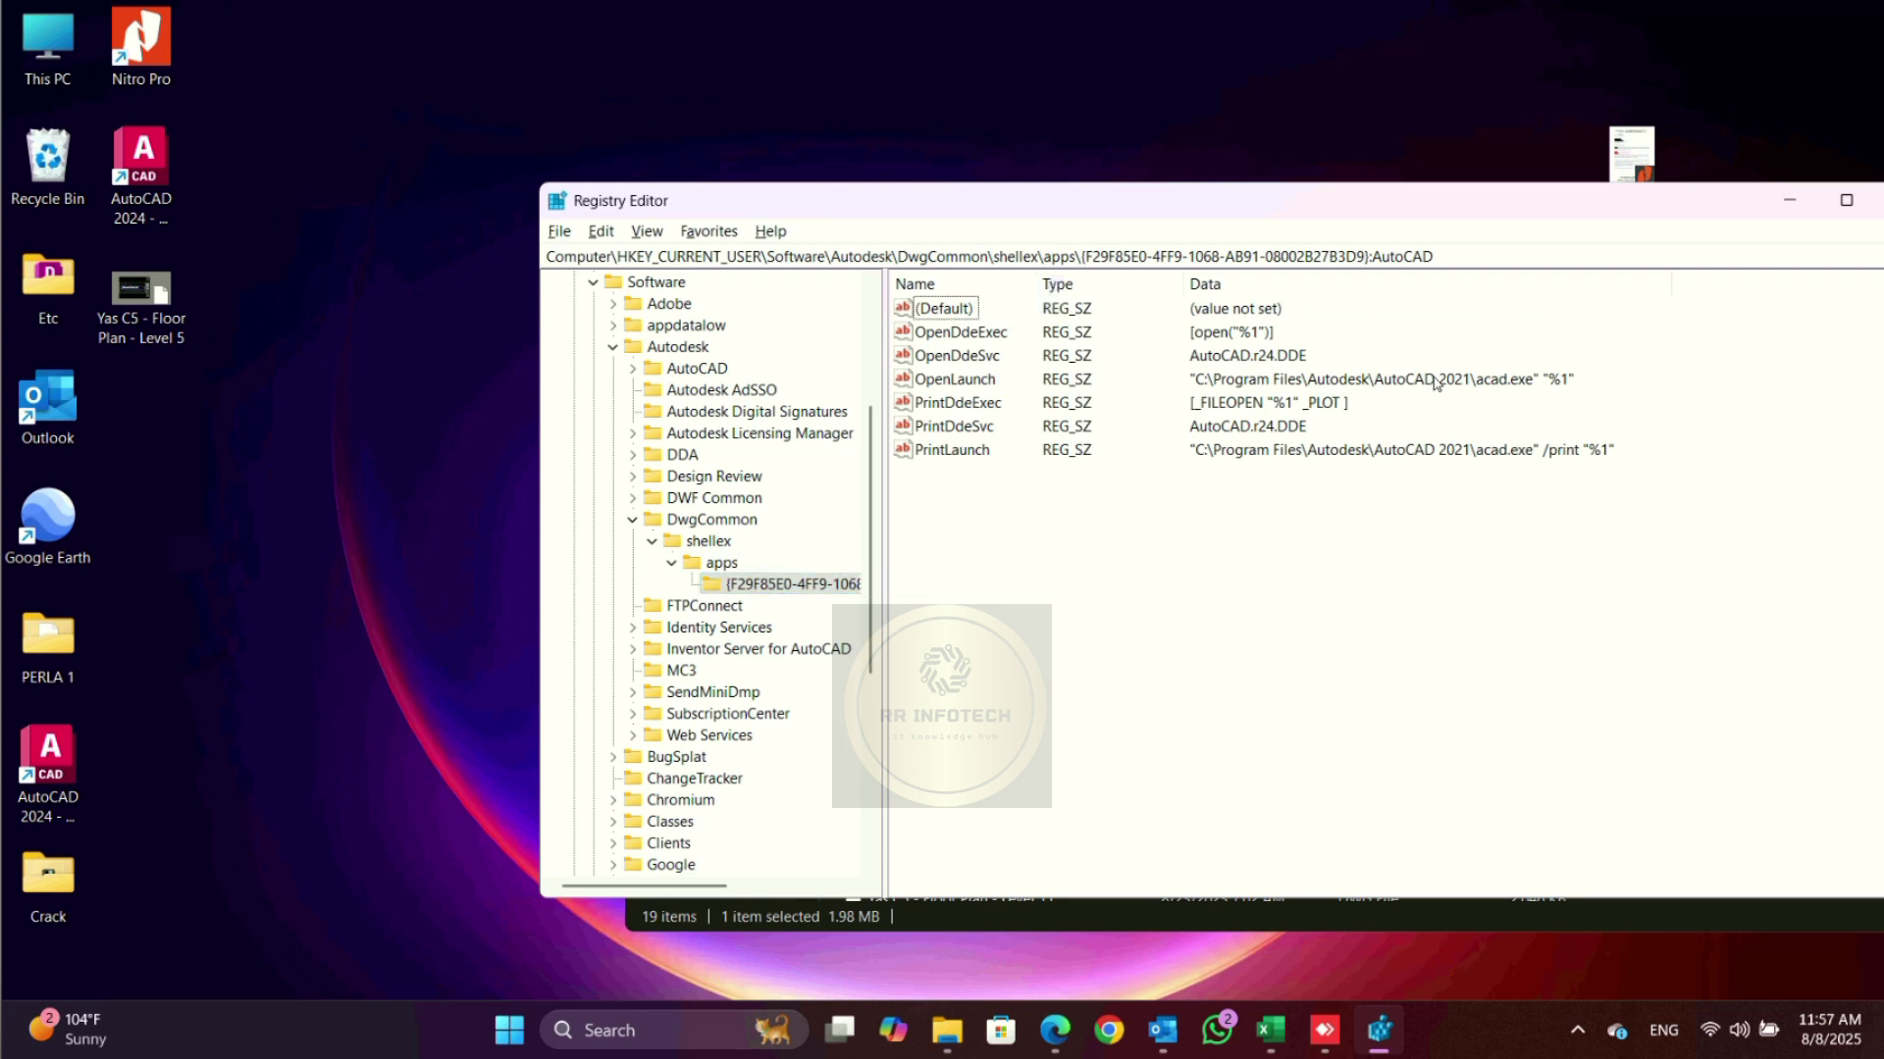
Step: Open the OpenLaunch value for editing, with the cursor placed after 2021
{"action": "left_click", "coordinate": [966, 385]}
{"action": "right_click", "coordinate": [976, 386]}
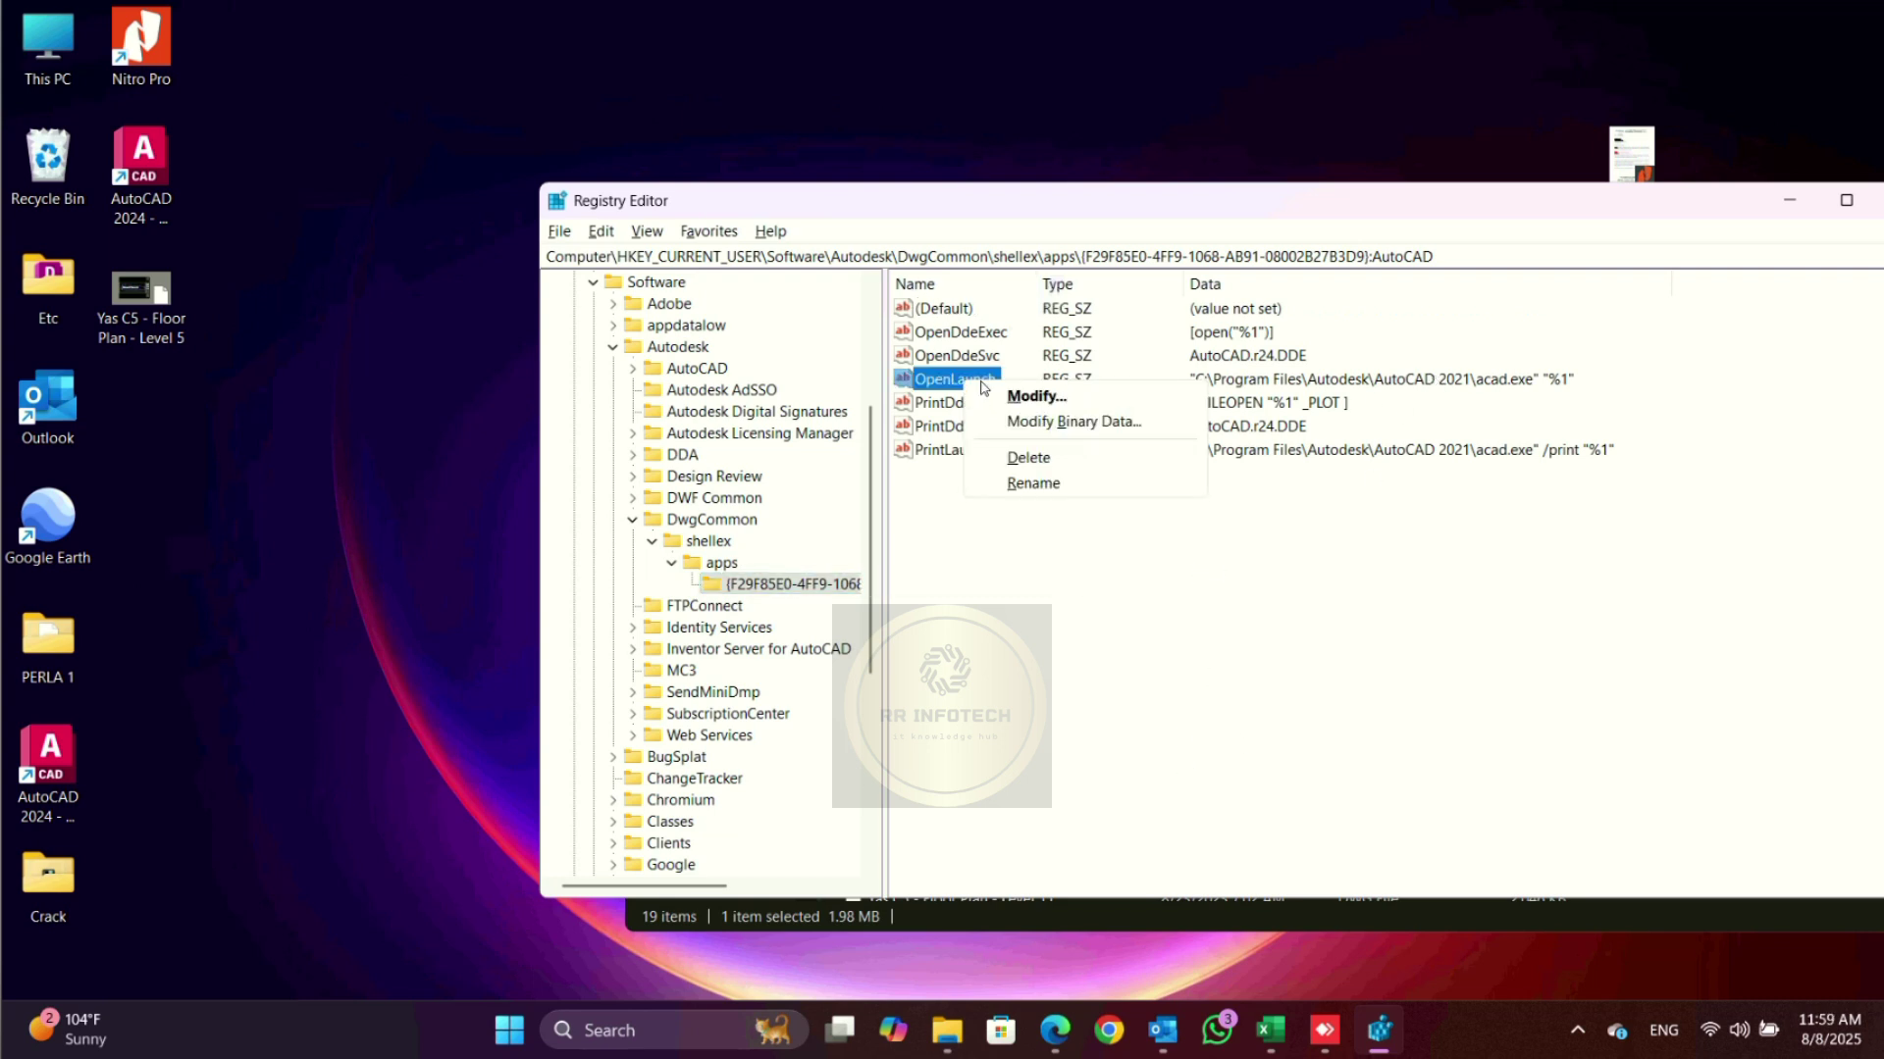
{"action": "left_click", "coordinate": [1037, 399]}
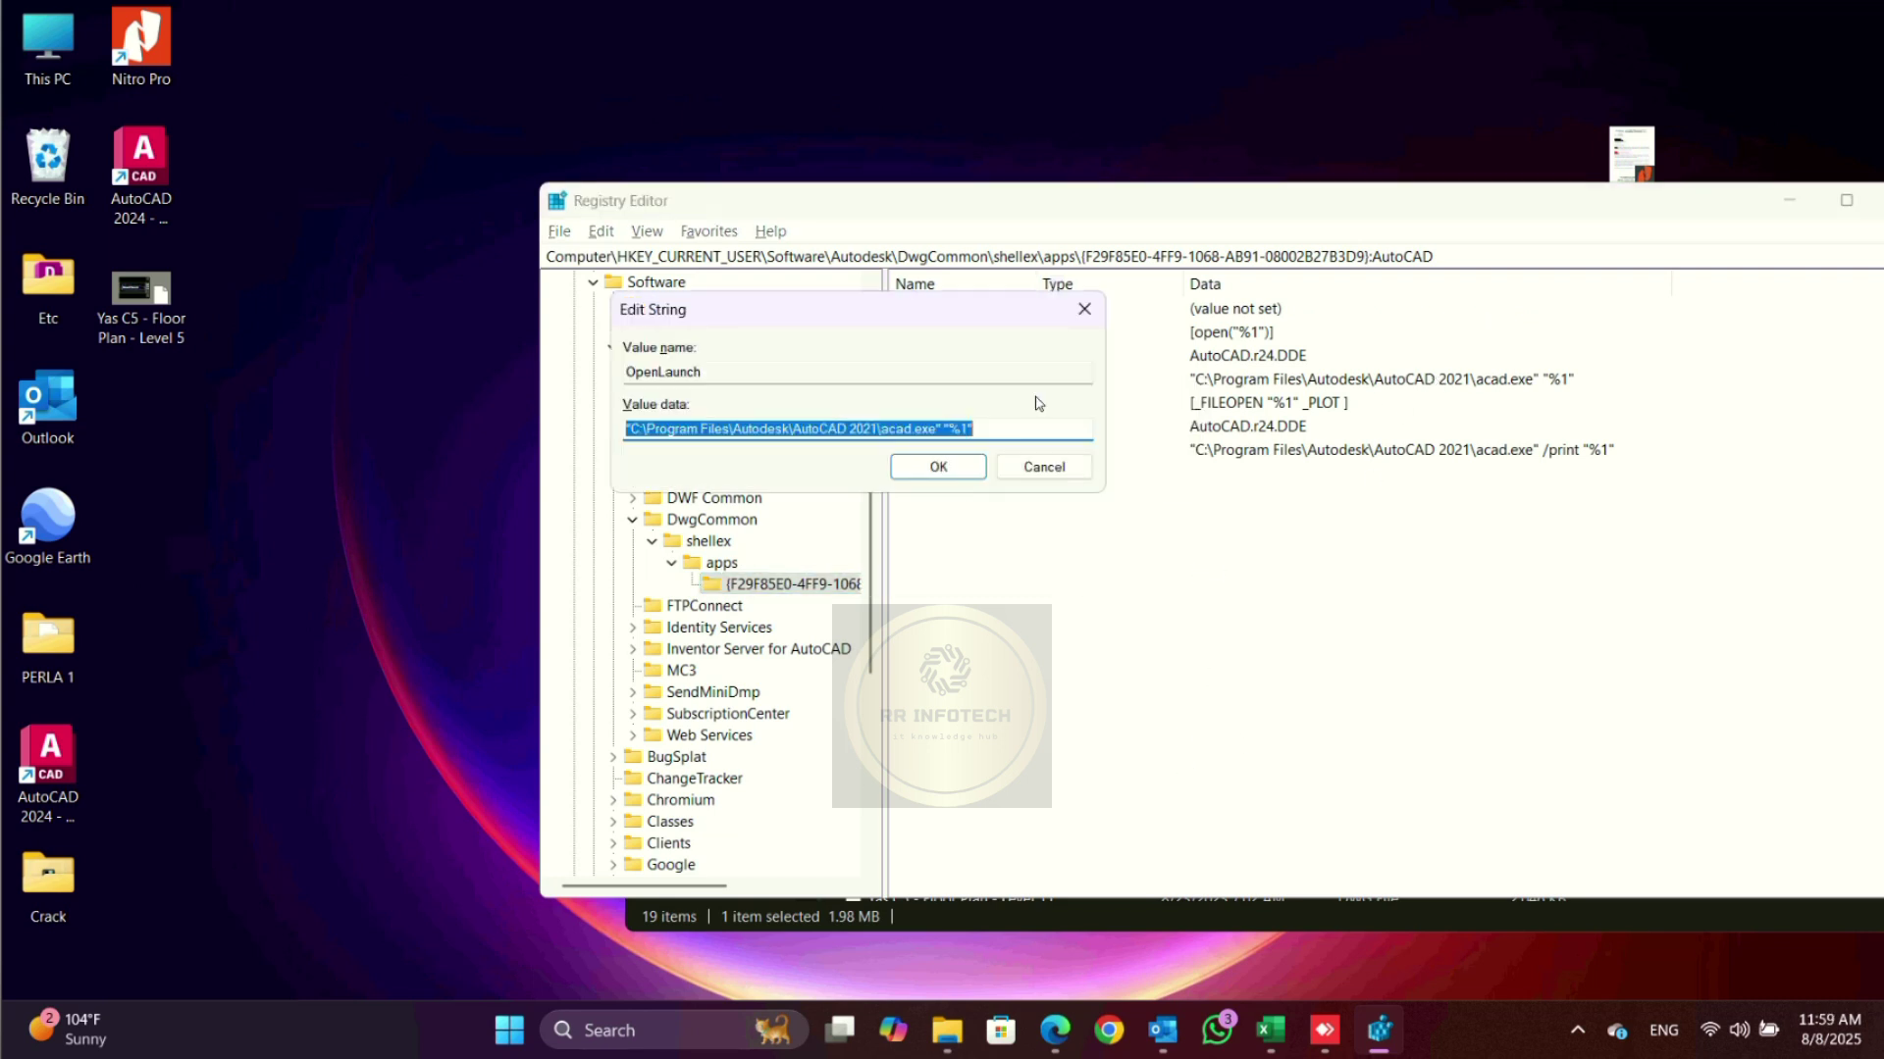
{"action": "left_click", "coordinate": [879, 430]}
Step: Change 2021 to 2024 in the OpenLaunch path and confirm
{"action": "key", "text": "BackSpace"}
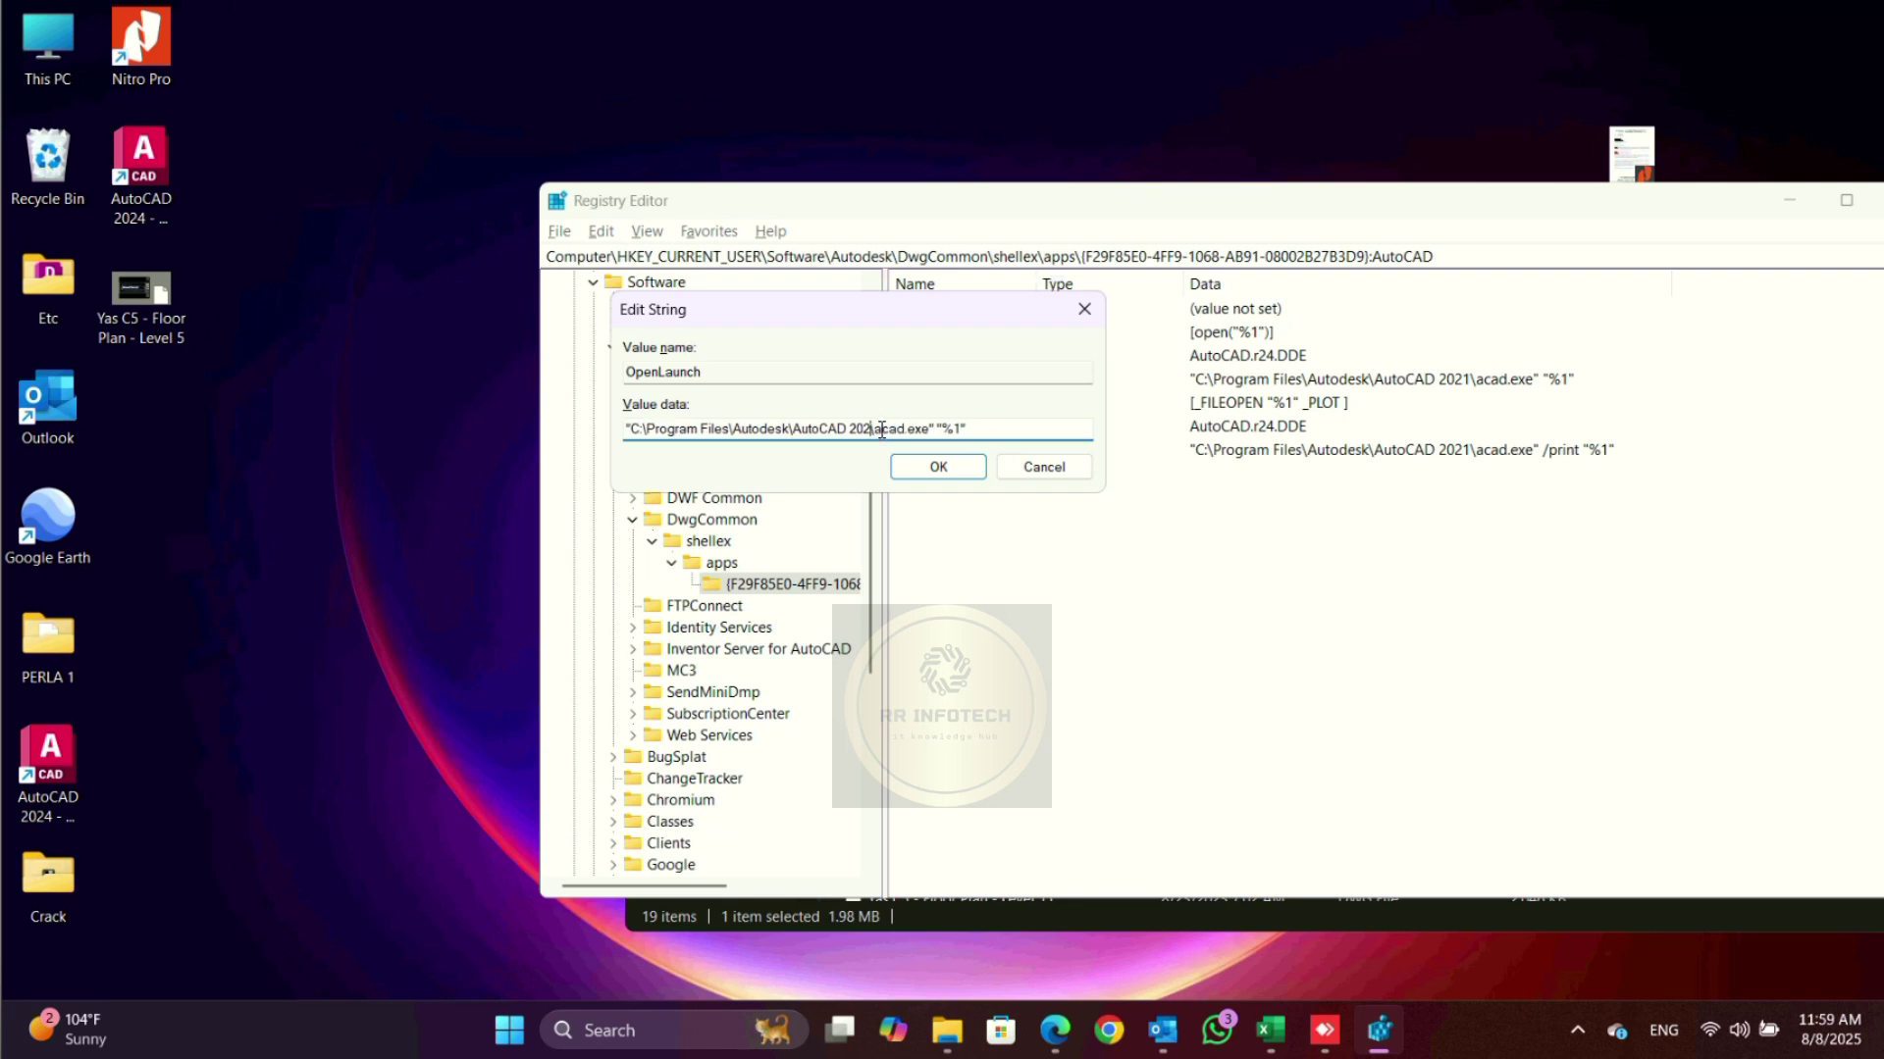
{"action": "type", "text": "4"}
{"action": "left_click", "coordinate": [932, 468]}
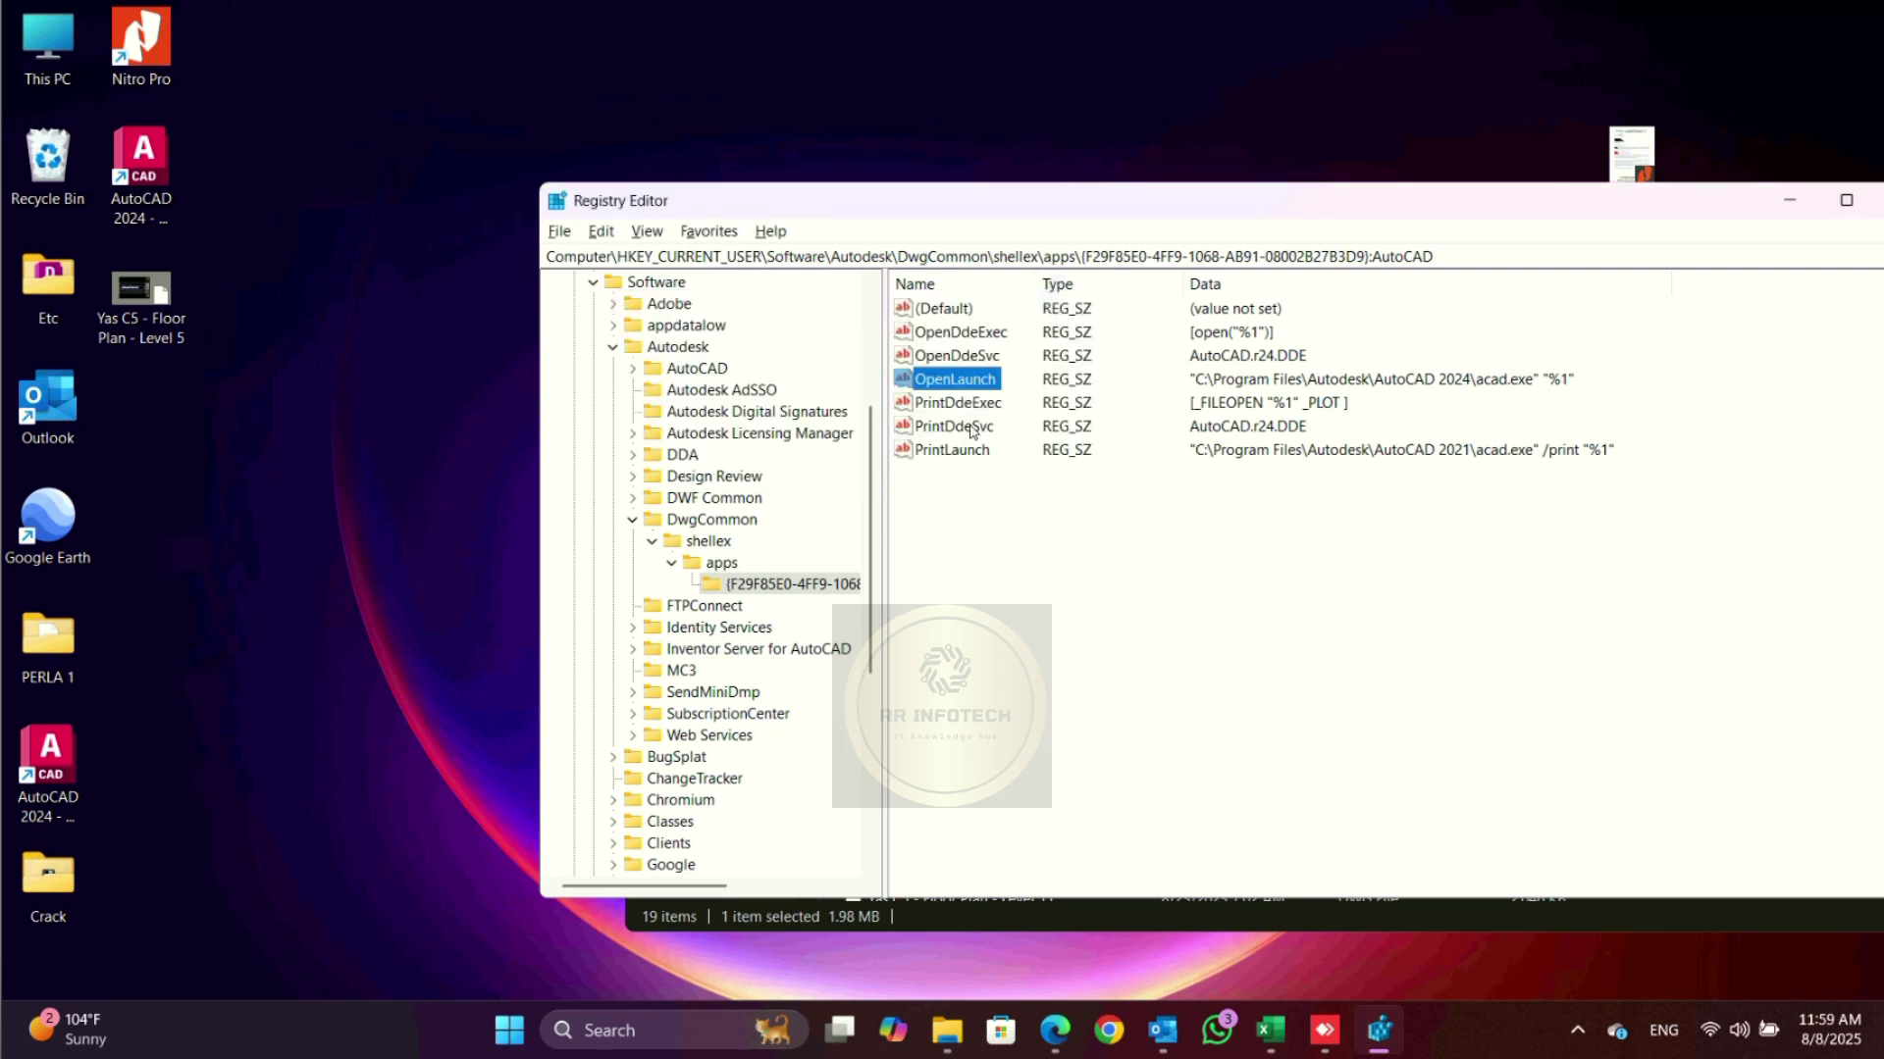
Step: Change 2021 to 2024 in the PrintLaunch path, then open the Yas C5 floor plan drawing
{"action": "double_click", "coordinate": [947, 452]}
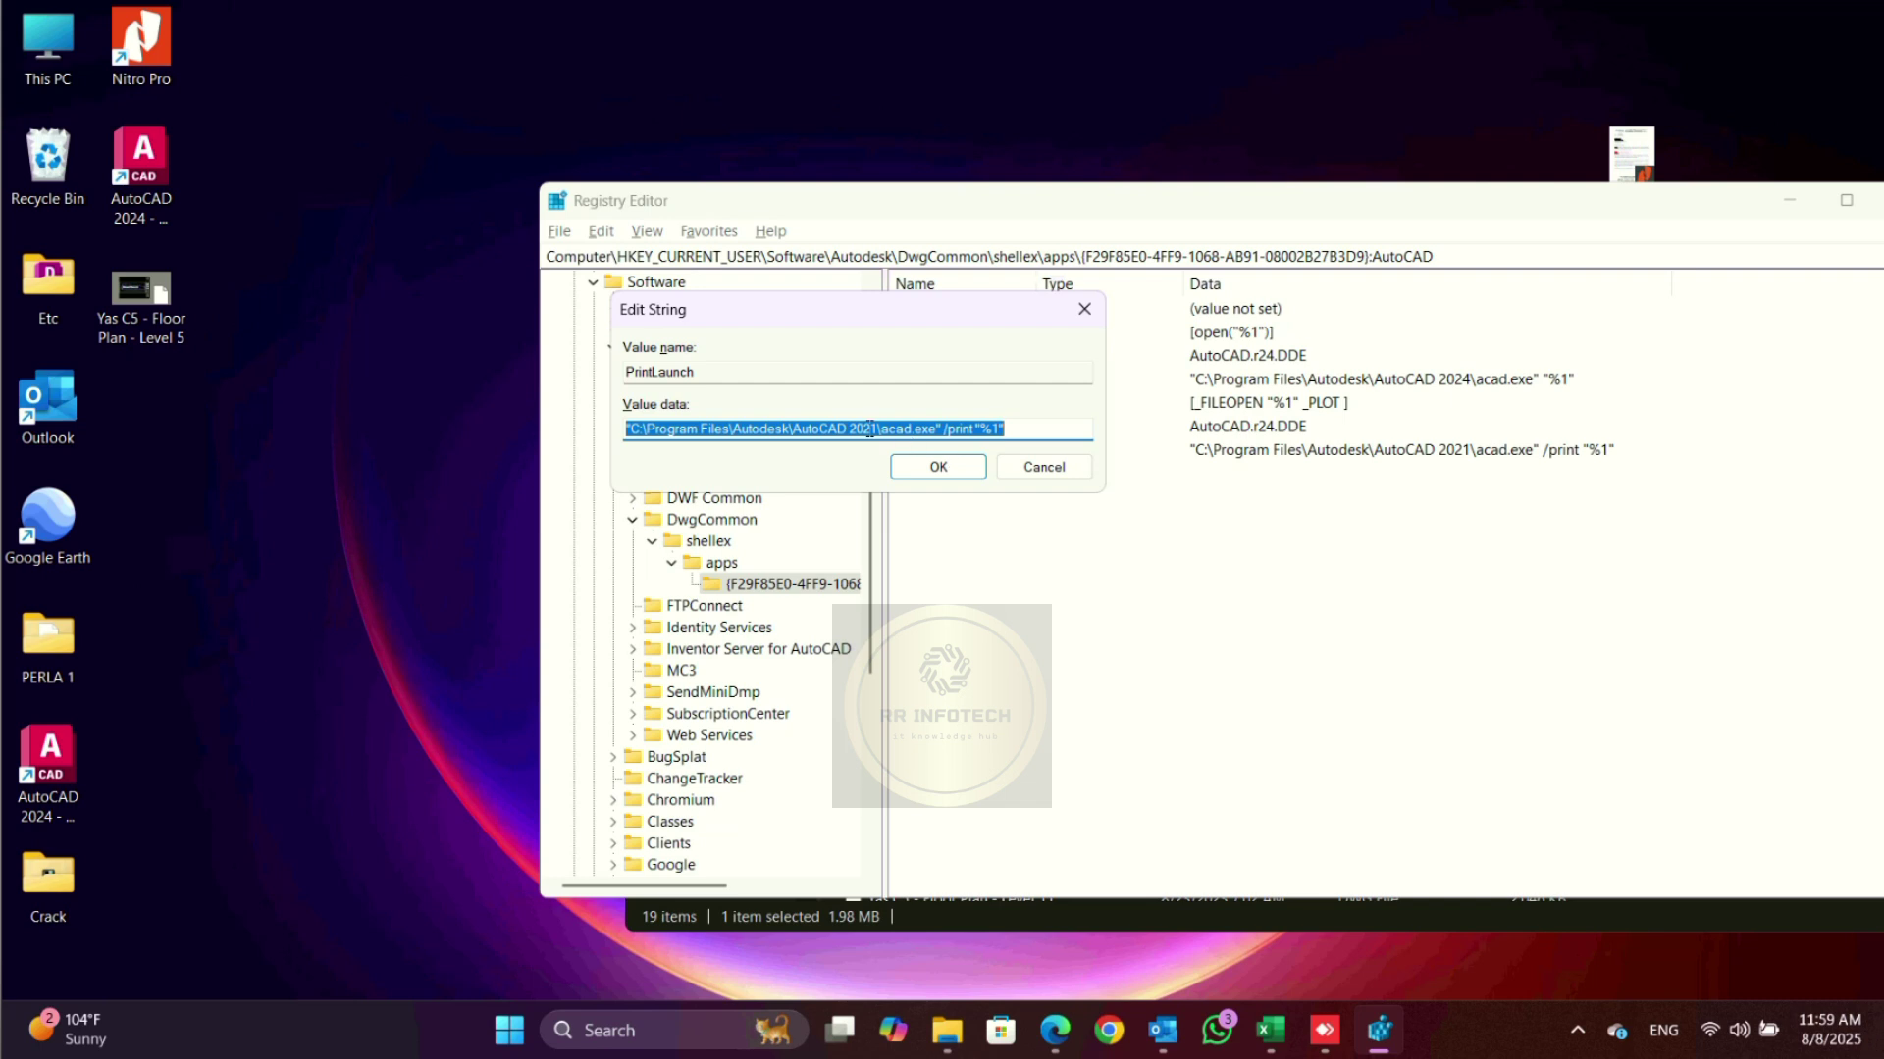
{"action": "left_click", "coordinate": [875, 431]}
{"action": "key", "text": "BackSpace"}
{"action": "type", "text": "4"}
{"action": "left_click", "coordinate": [924, 467]}
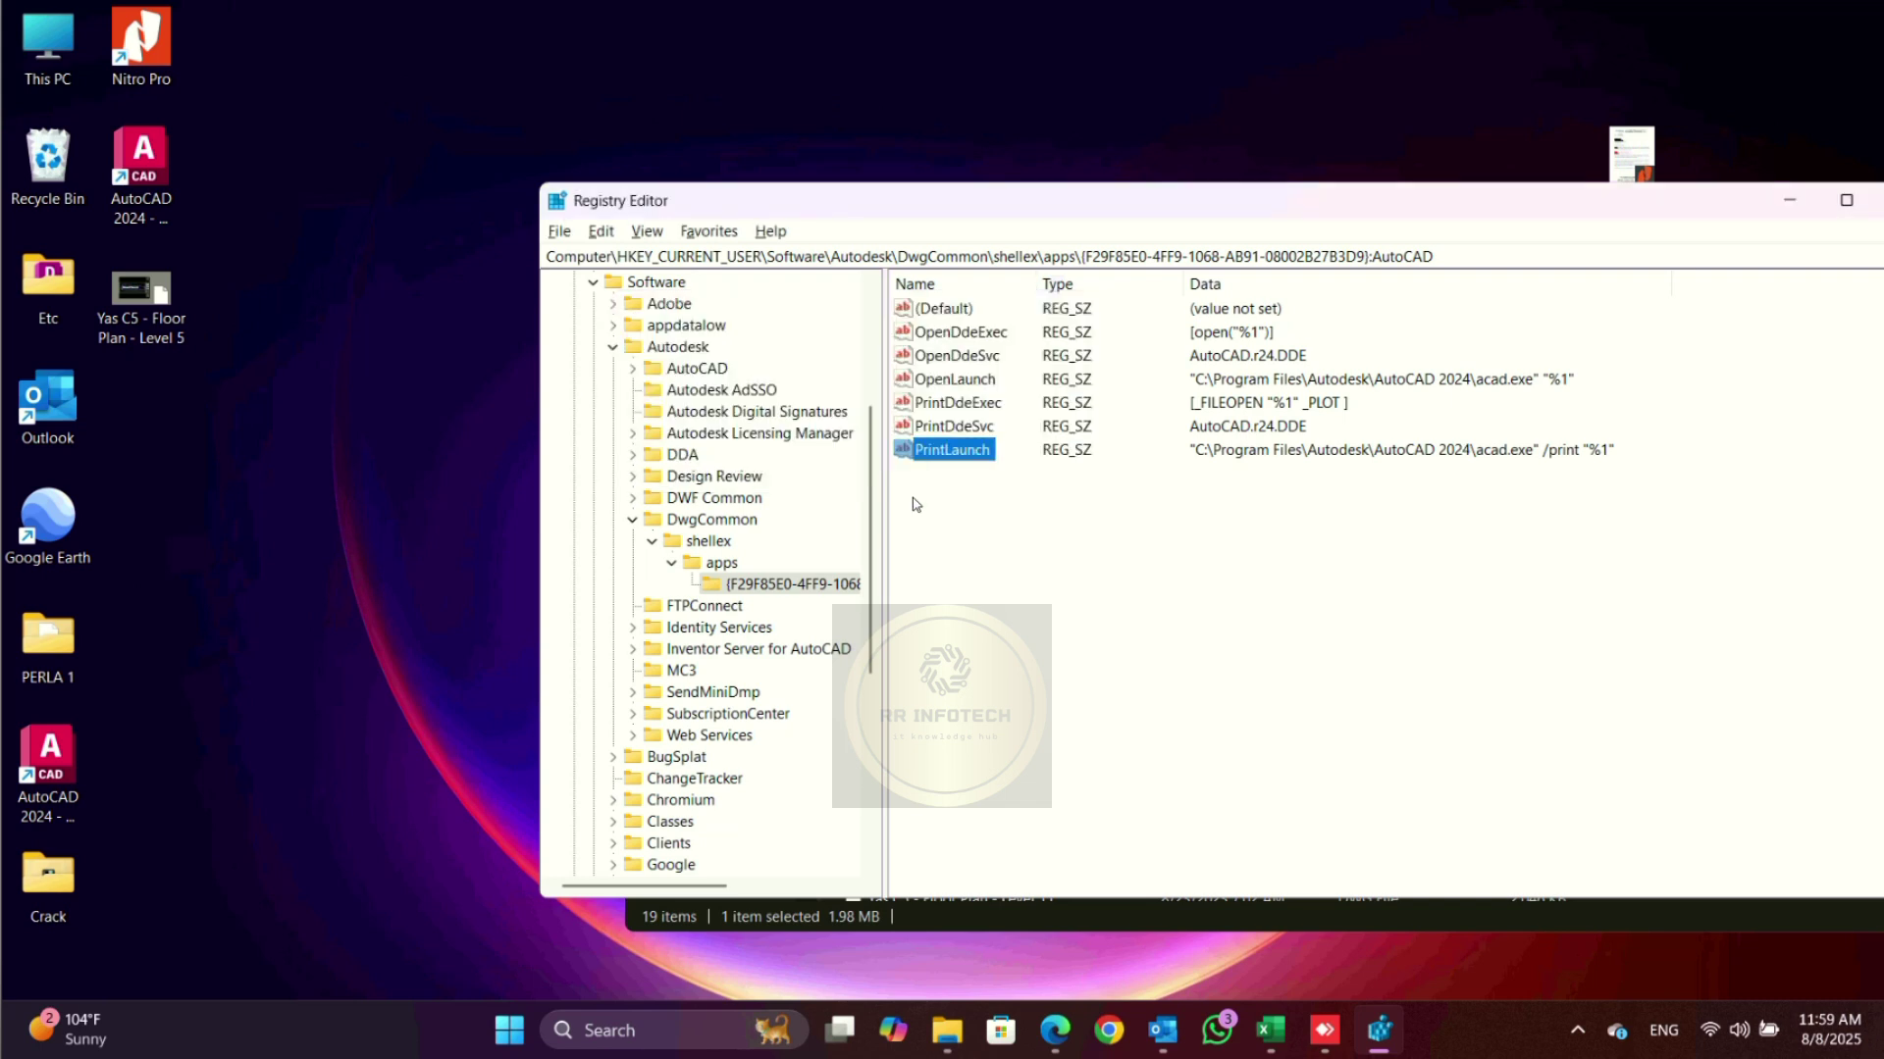
{"action": "double_click", "coordinate": [154, 300]}
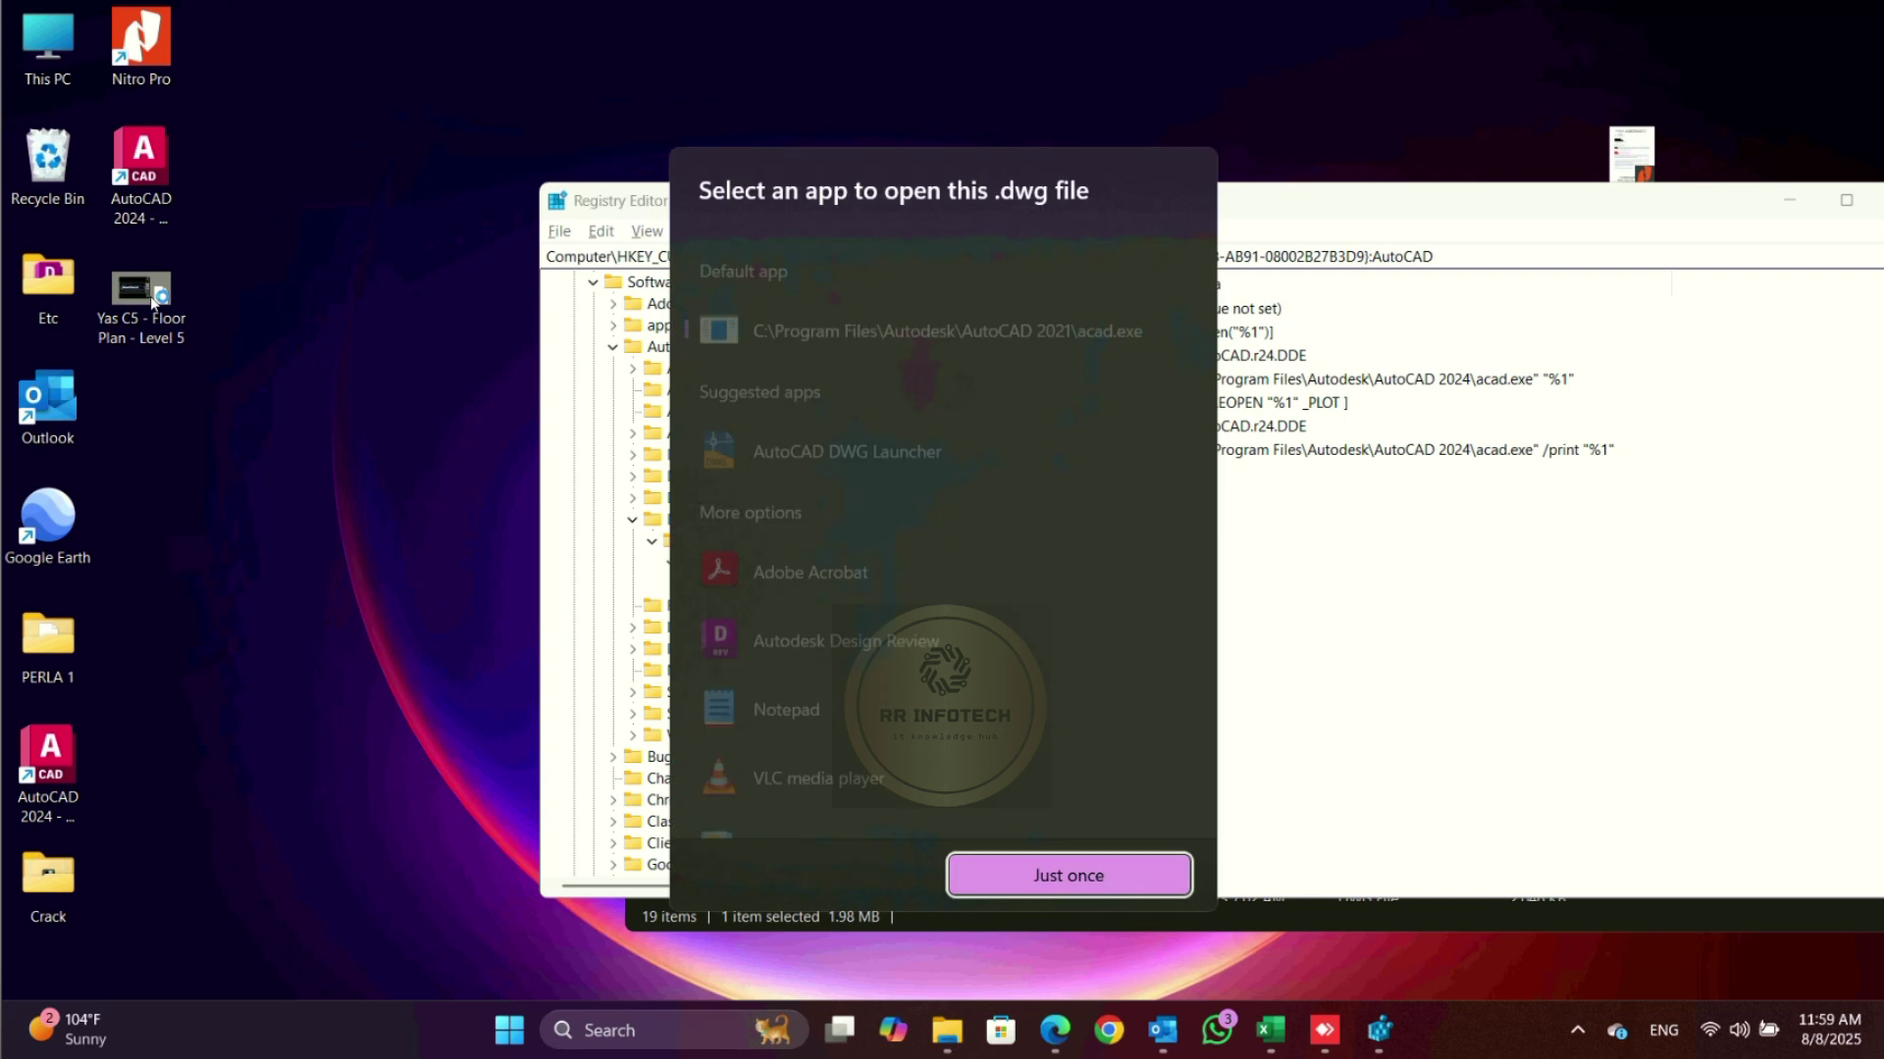
Step: Browse this PC, paste C:\Program Files\Autodesk\AutoCAD 2024 into the address bar, and select acad
{"action": "scroll", "coordinate": [1108, 791], "scroll_direction": "down", "scroll_amount": 2}
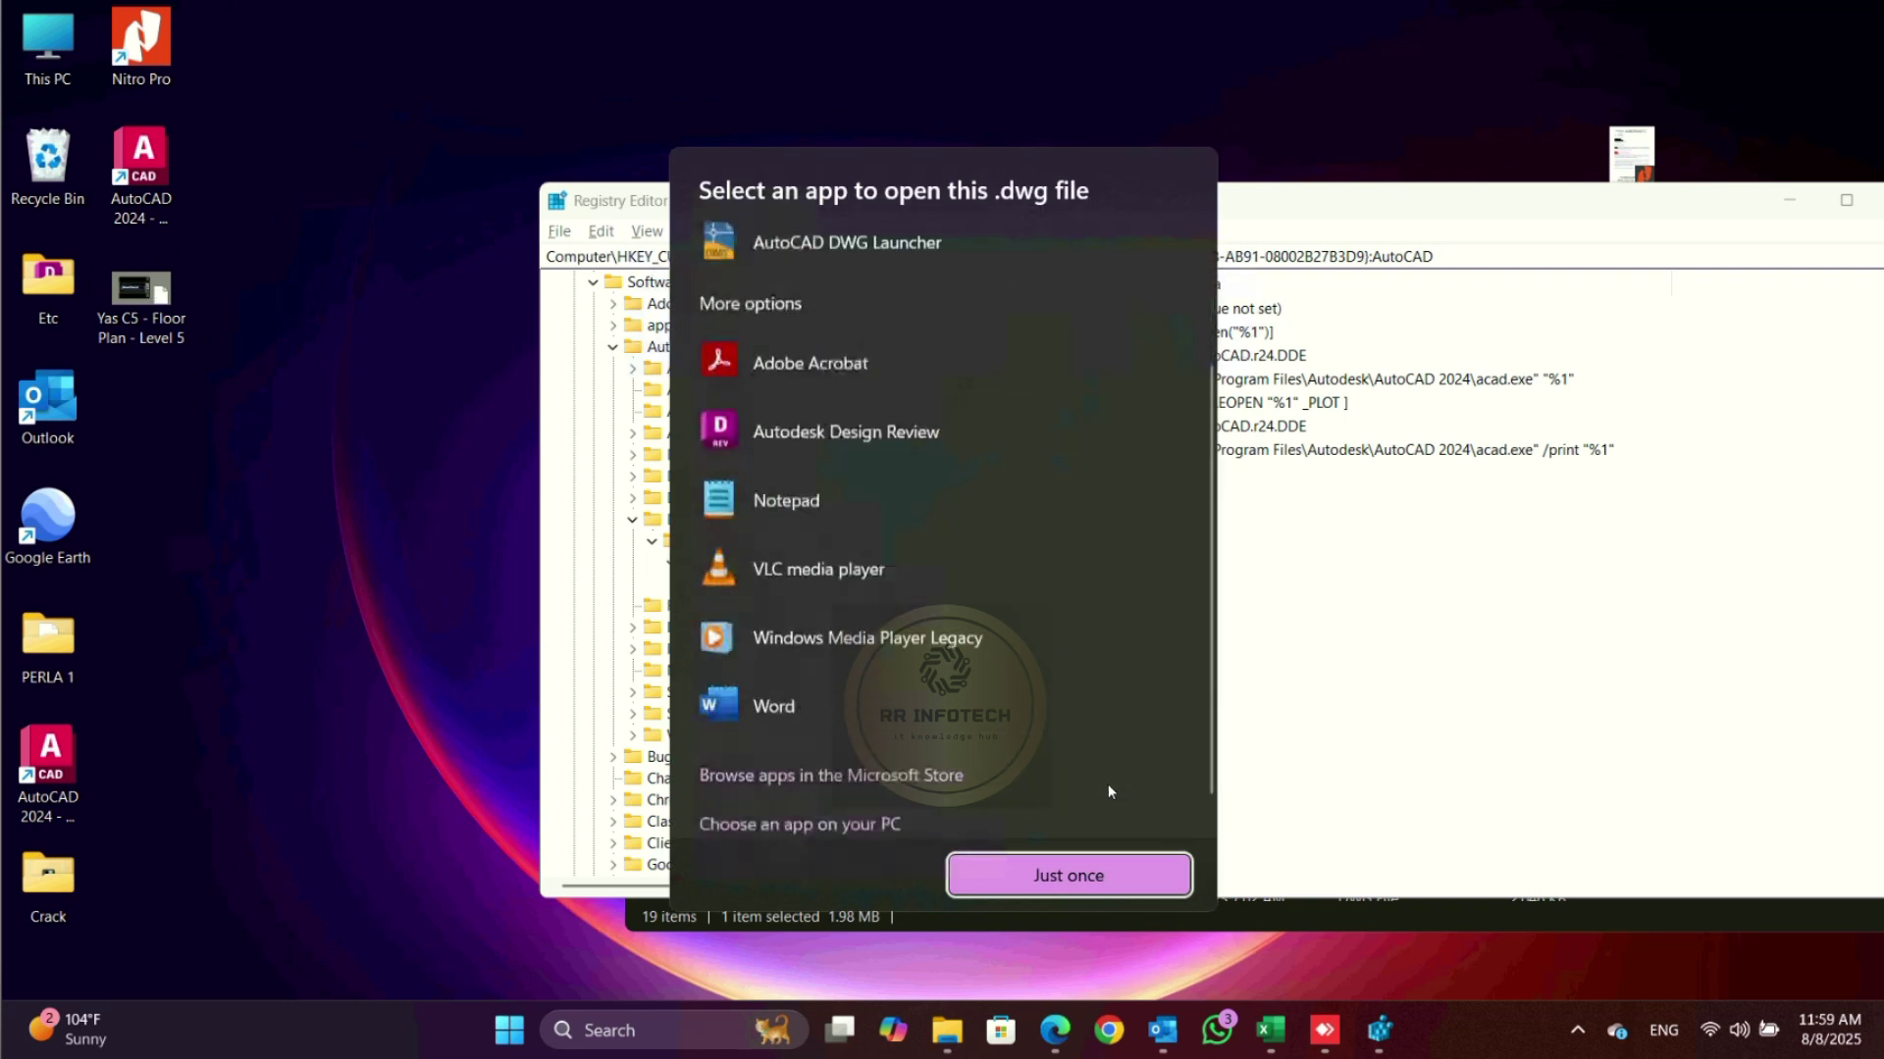
{"action": "scroll", "coordinate": [1104, 785], "scroll_direction": "down", "scroll_amount": 1}
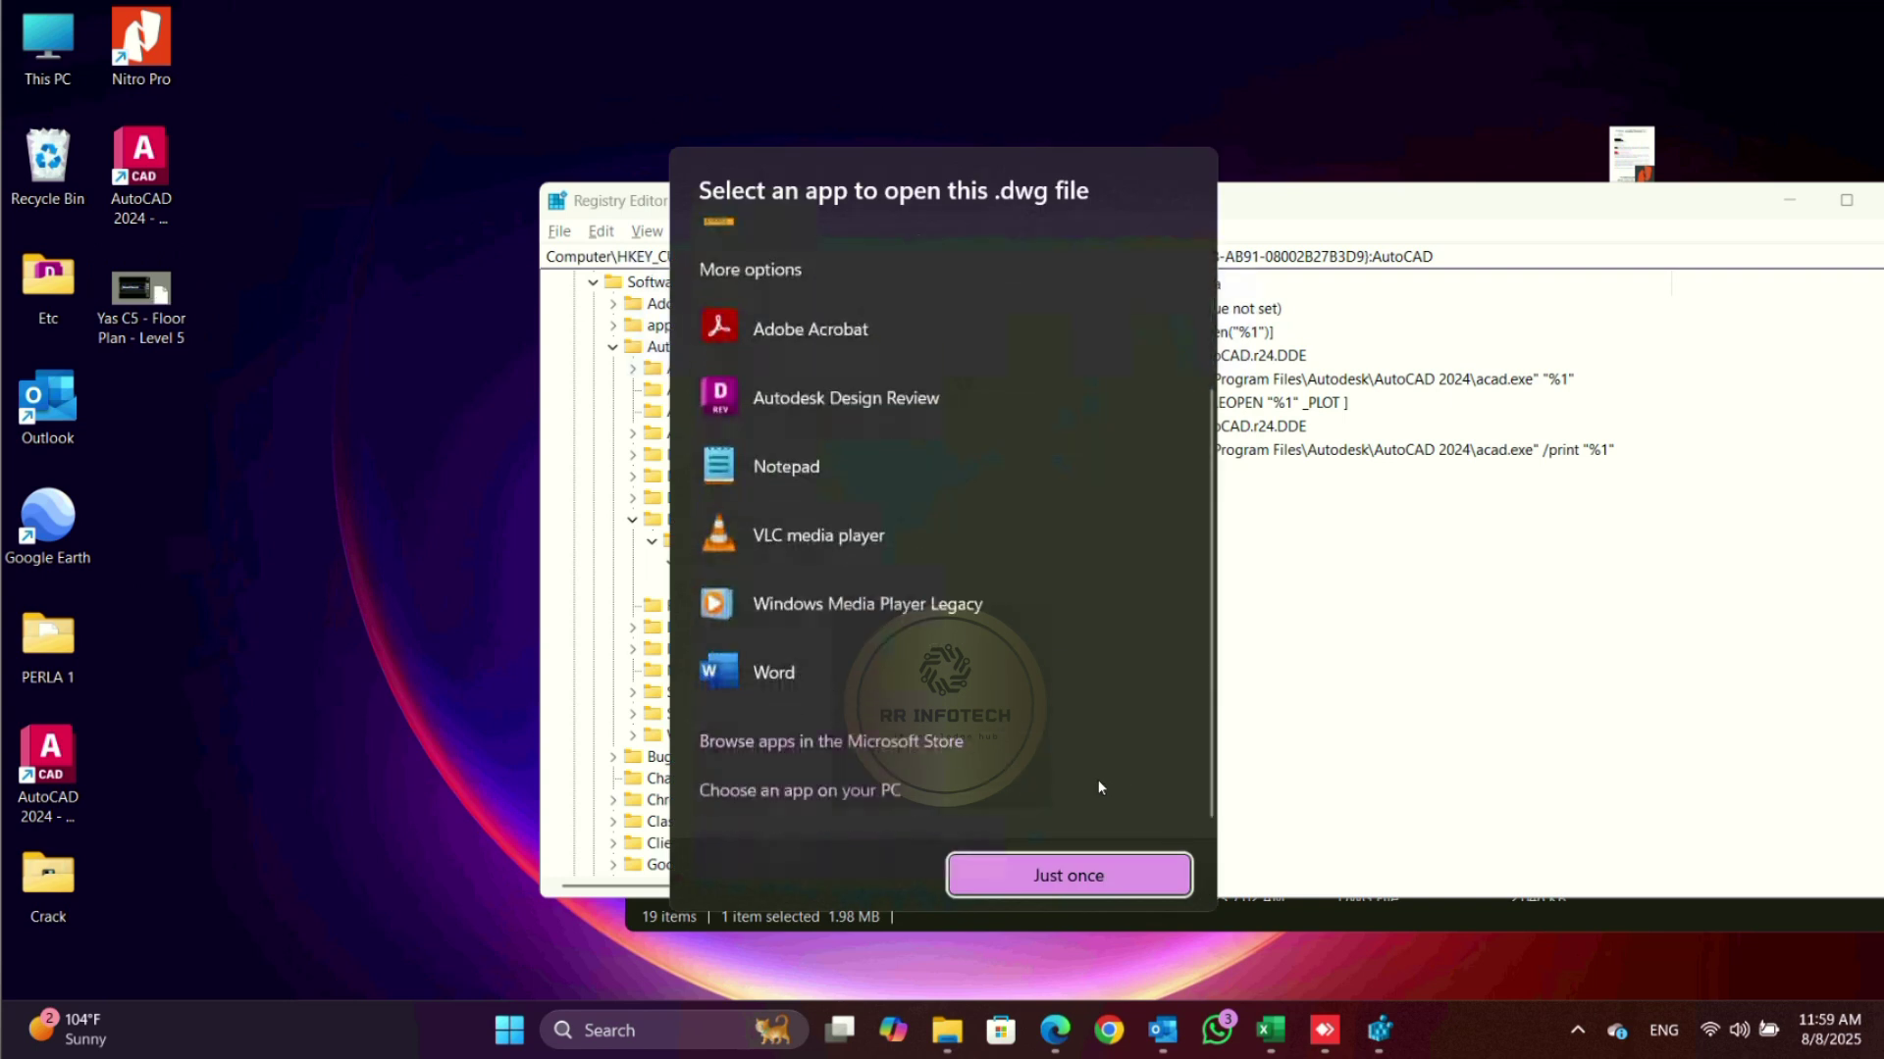
{"action": "left_click", "coordinate": [863, 805]}
{"action": "scroll", "coordinate": [459, 422], "scroll_direction": "down", "scroll_amount": 10}
{"action": "scroll", "coordinate": [454, 418], "scroll_direction": "down", "scroll_amount": 3}
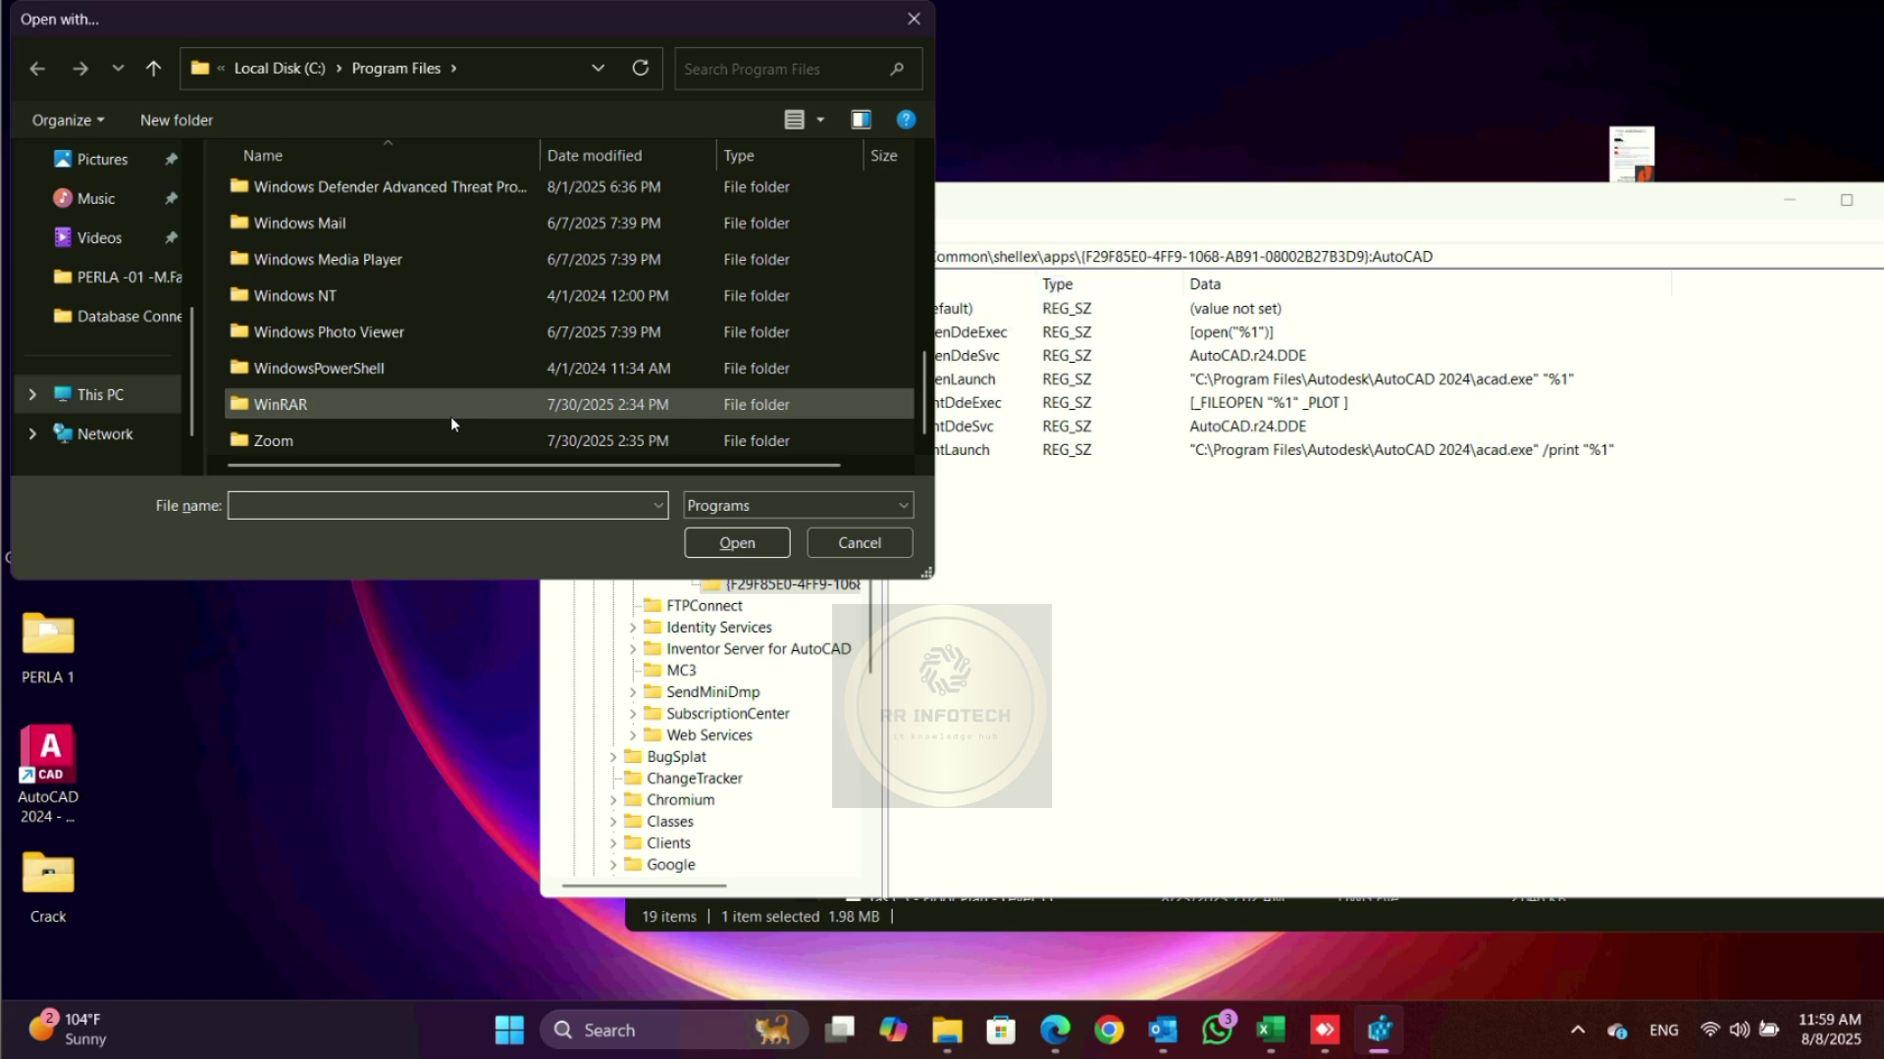
{"action": "left_click", "coordinate": [393, 68]}
{"action": "type", "text": "C:\\Program Files\\Autodesk\\AutoCAD 2024"}
{"action": "key", "text": "Return"}
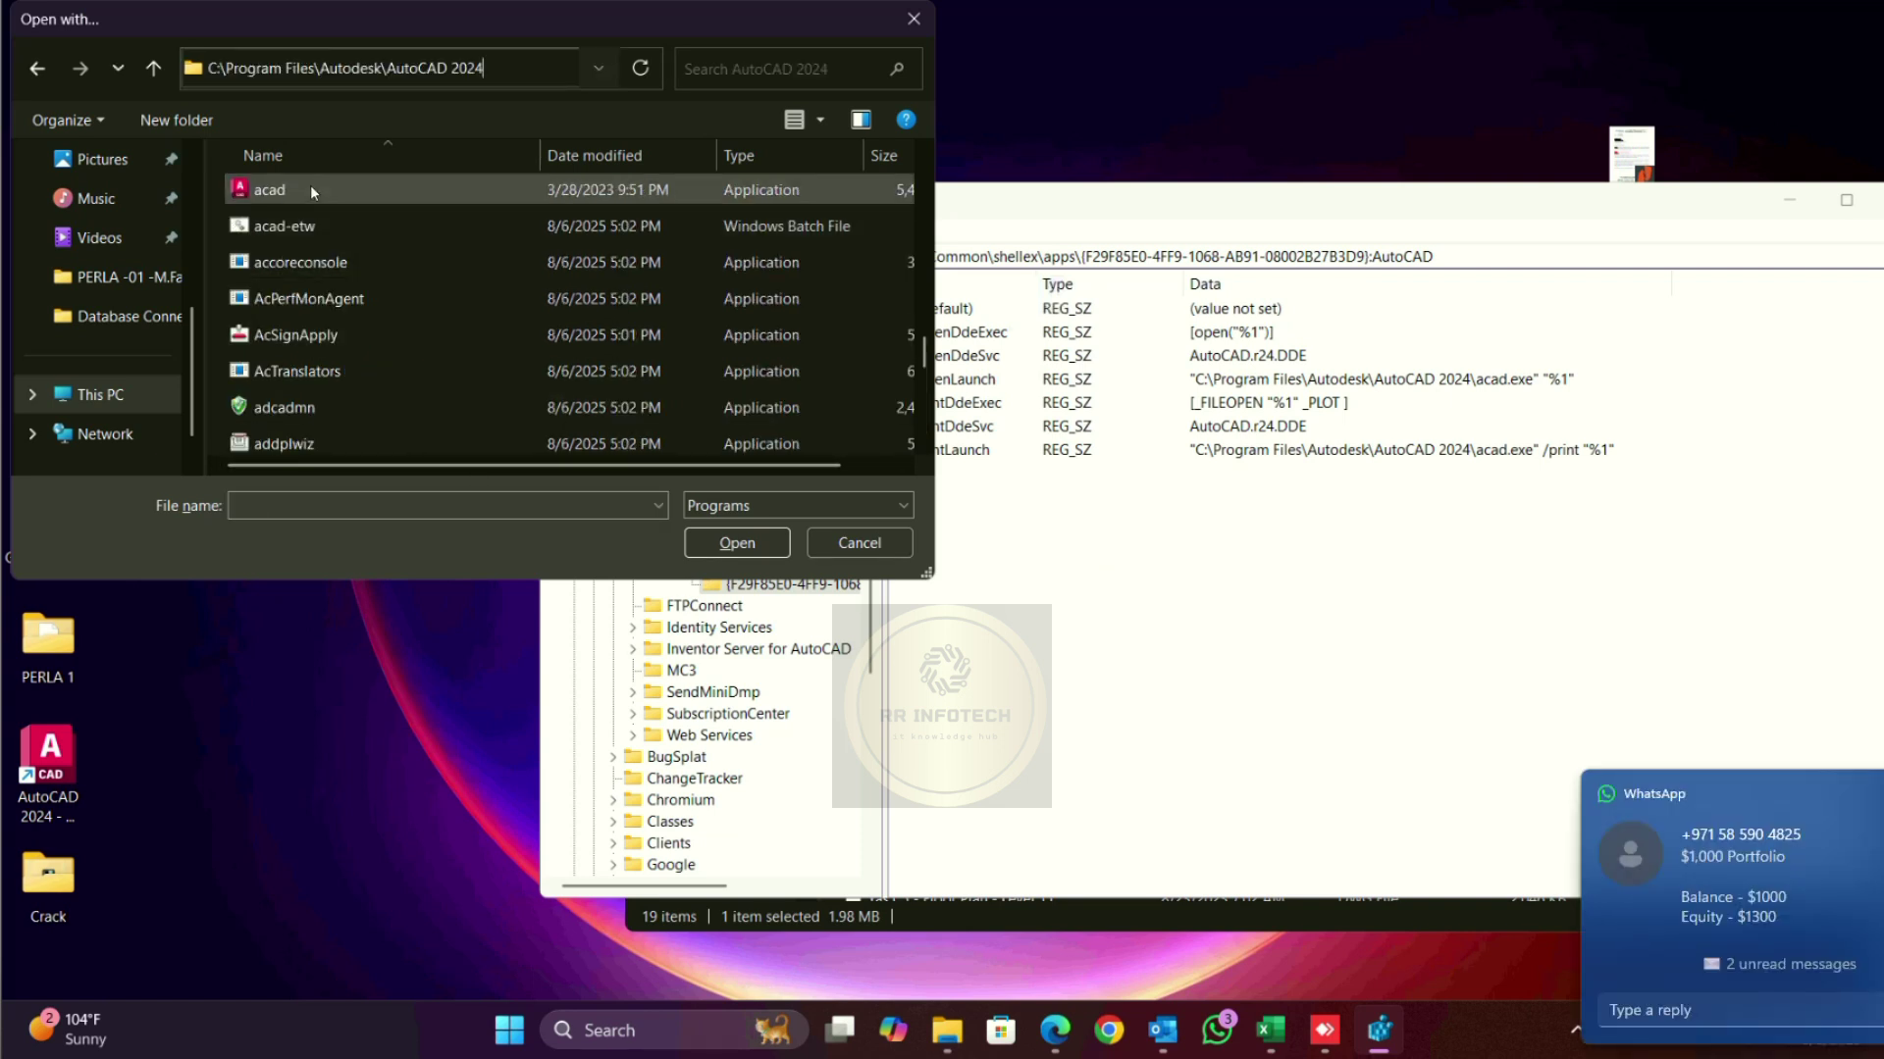
{"action": "left_click", "coordinate": [310, 189]}
{"action": "left_click", "coordinate": [476, 69]}
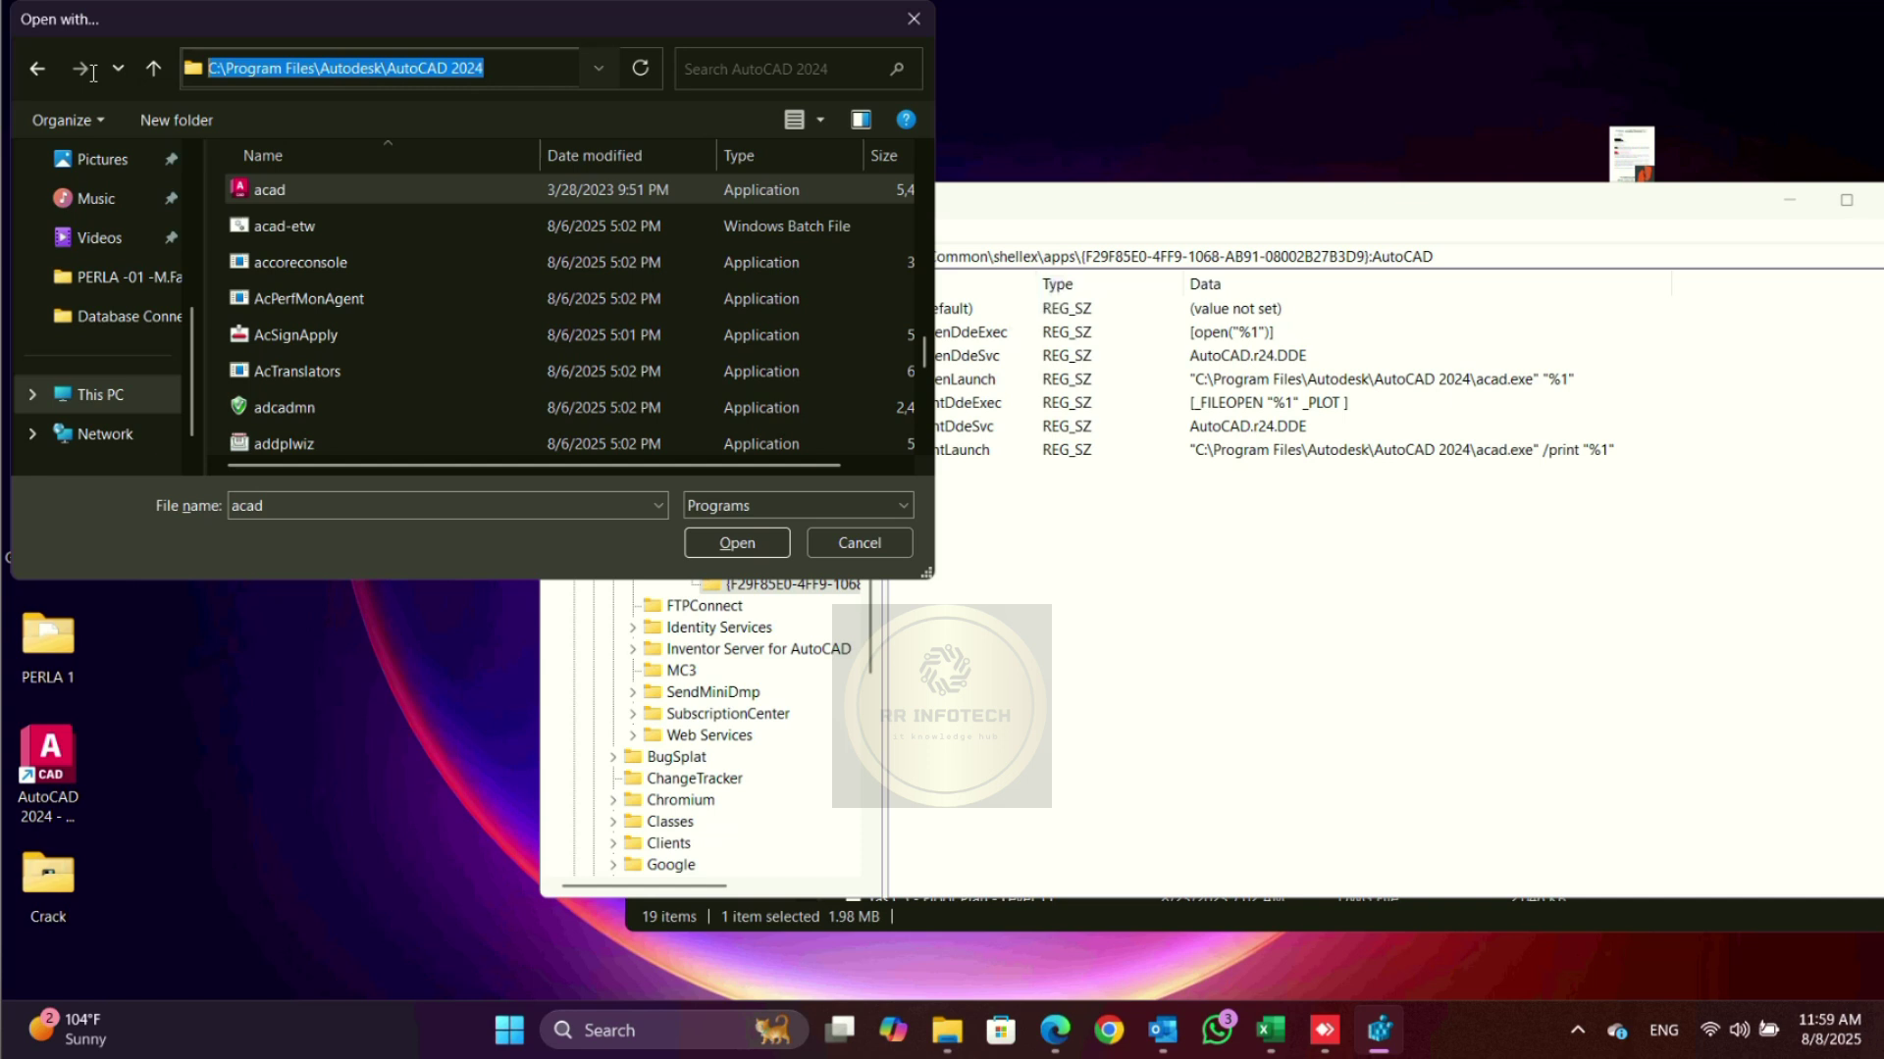
{"action": "key", "text": "Escape"}
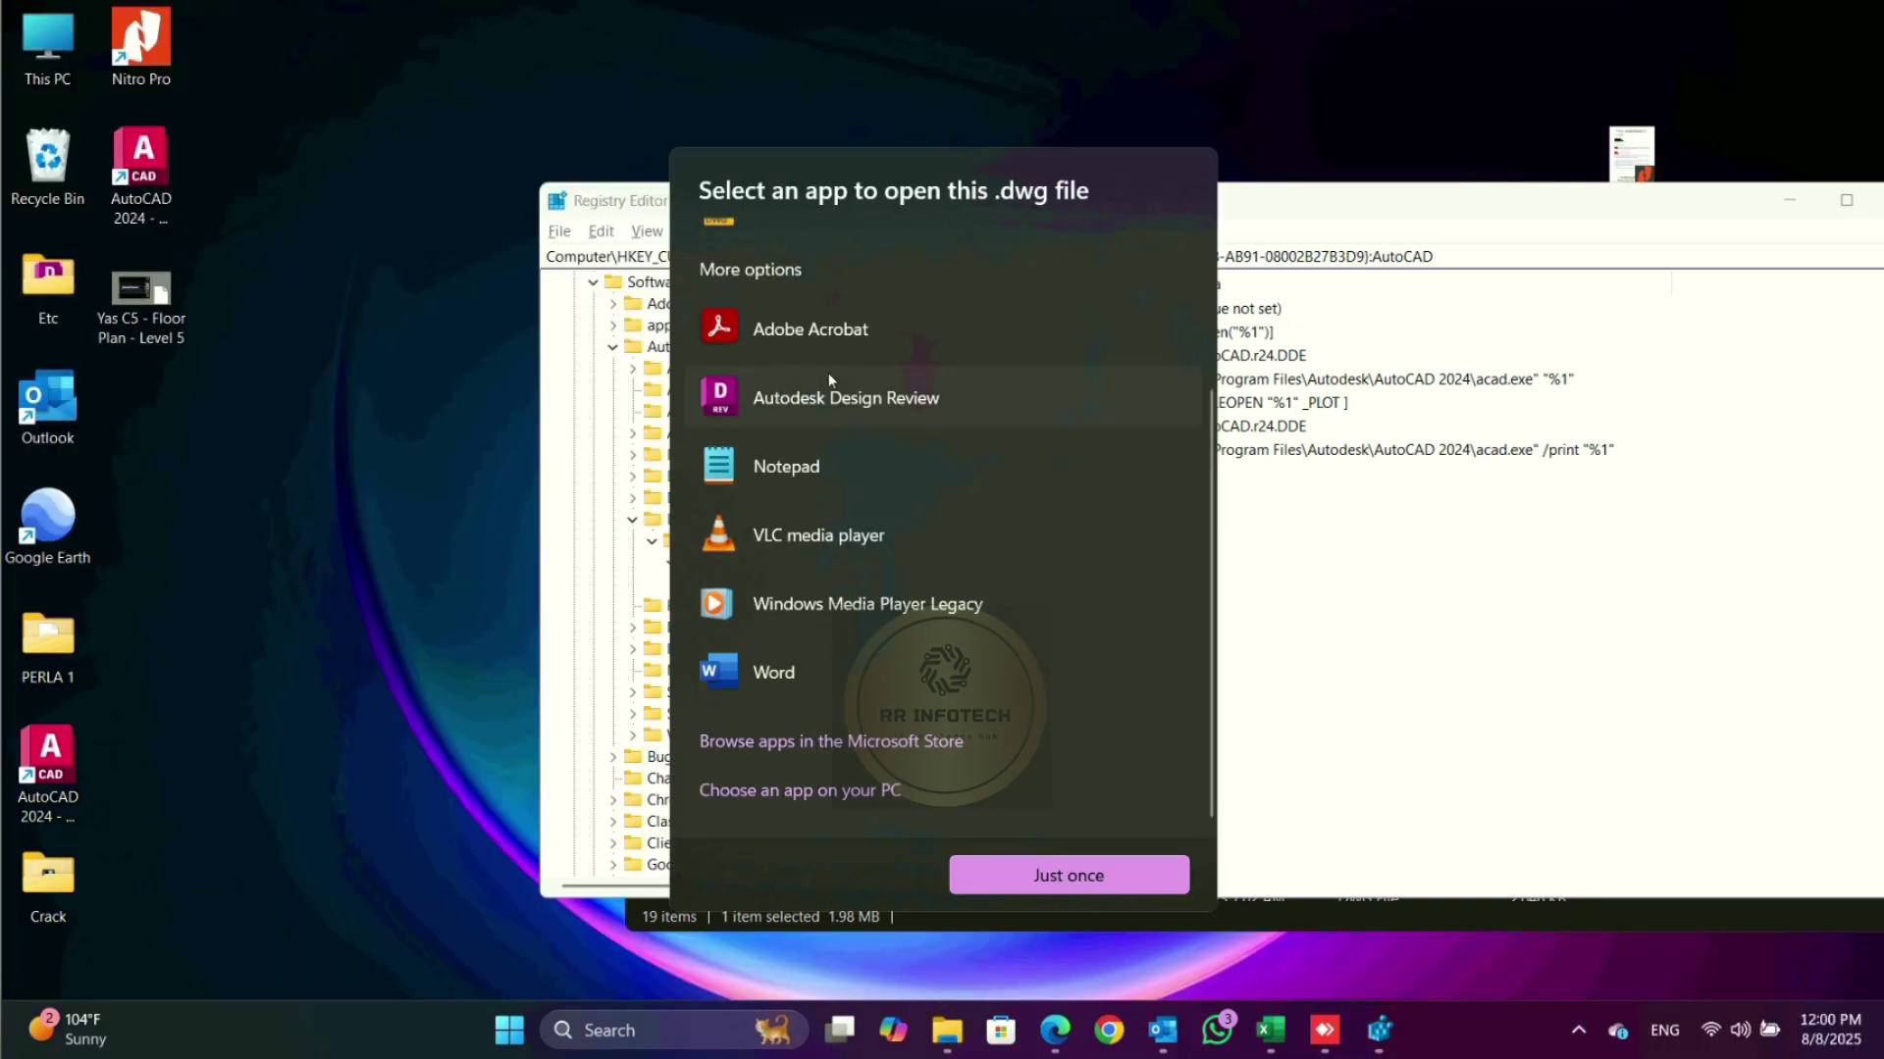
Step: Browse again to the AutoCAD 2024 folder, select acad, and bring up its context menu
{"action": "scroll", "coordinate": [945, 481], "scroll_direction": "up", "scroll_amount": 3}
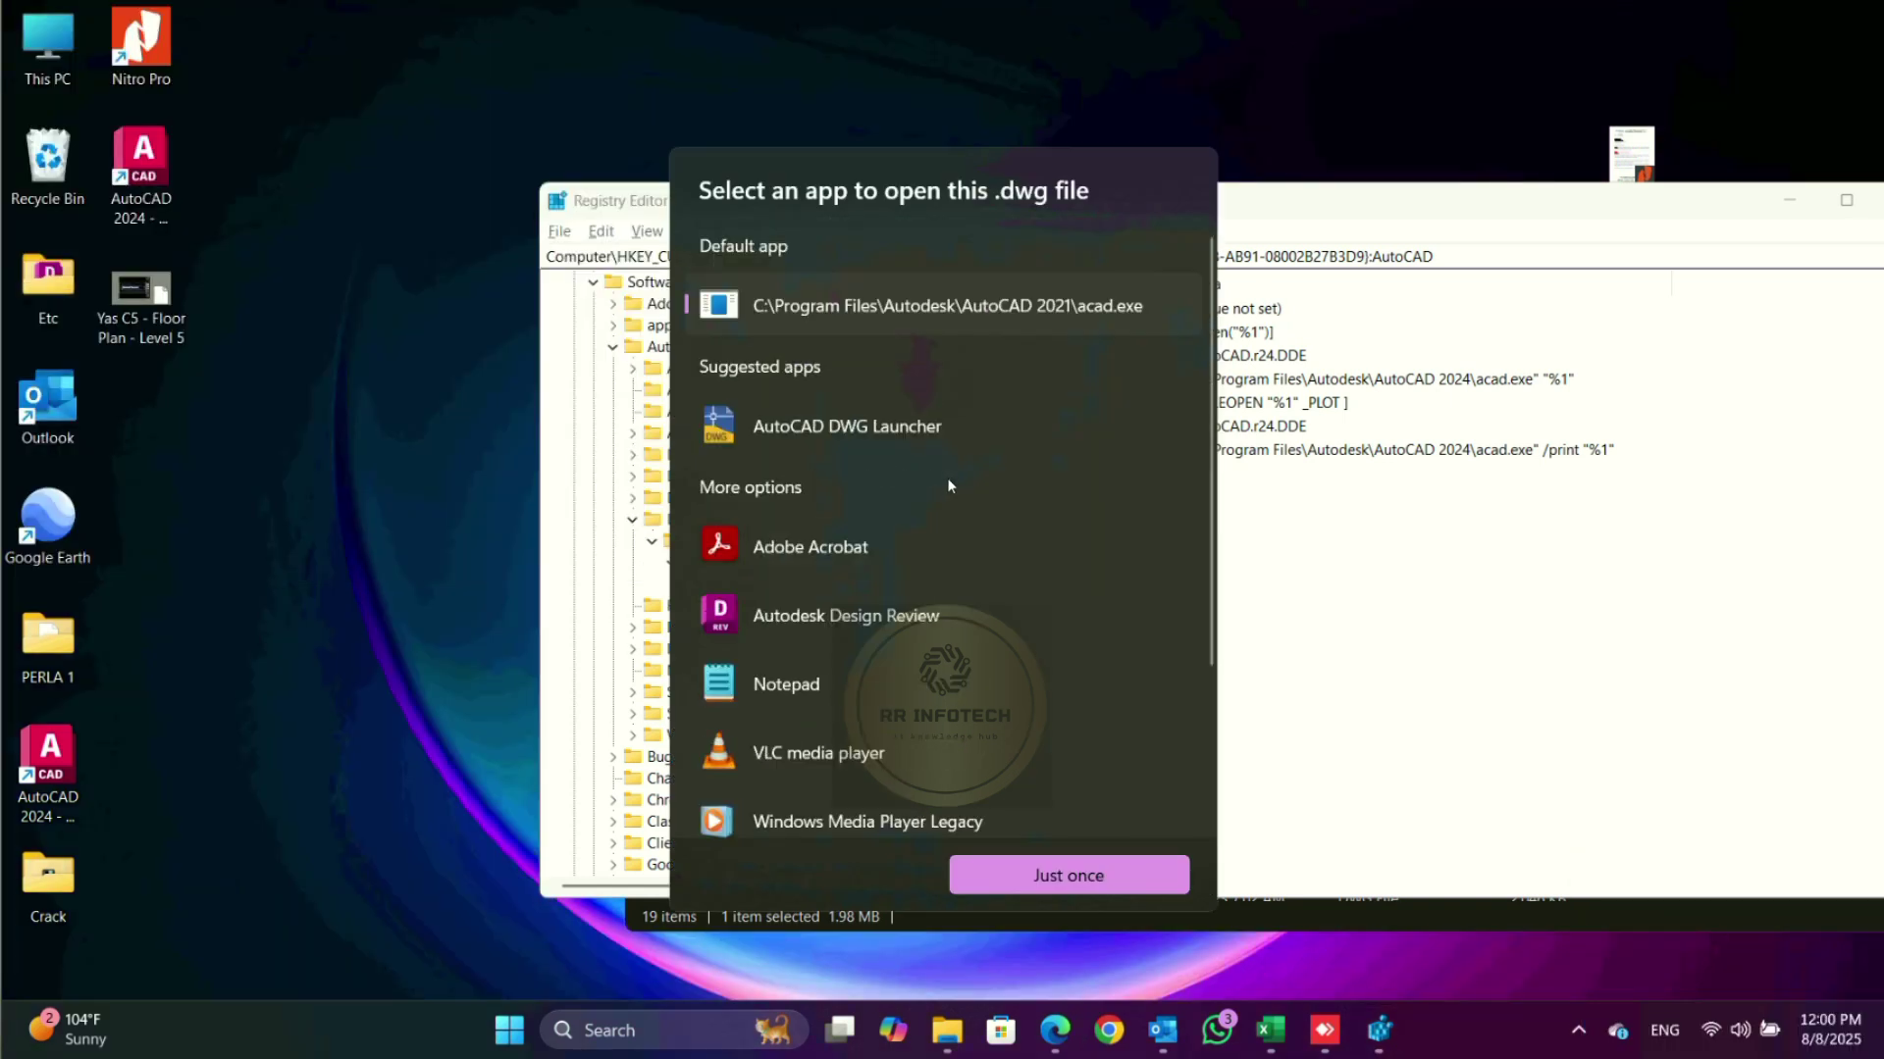
{"action": "left_click", "coordinate": [1316, 830]}
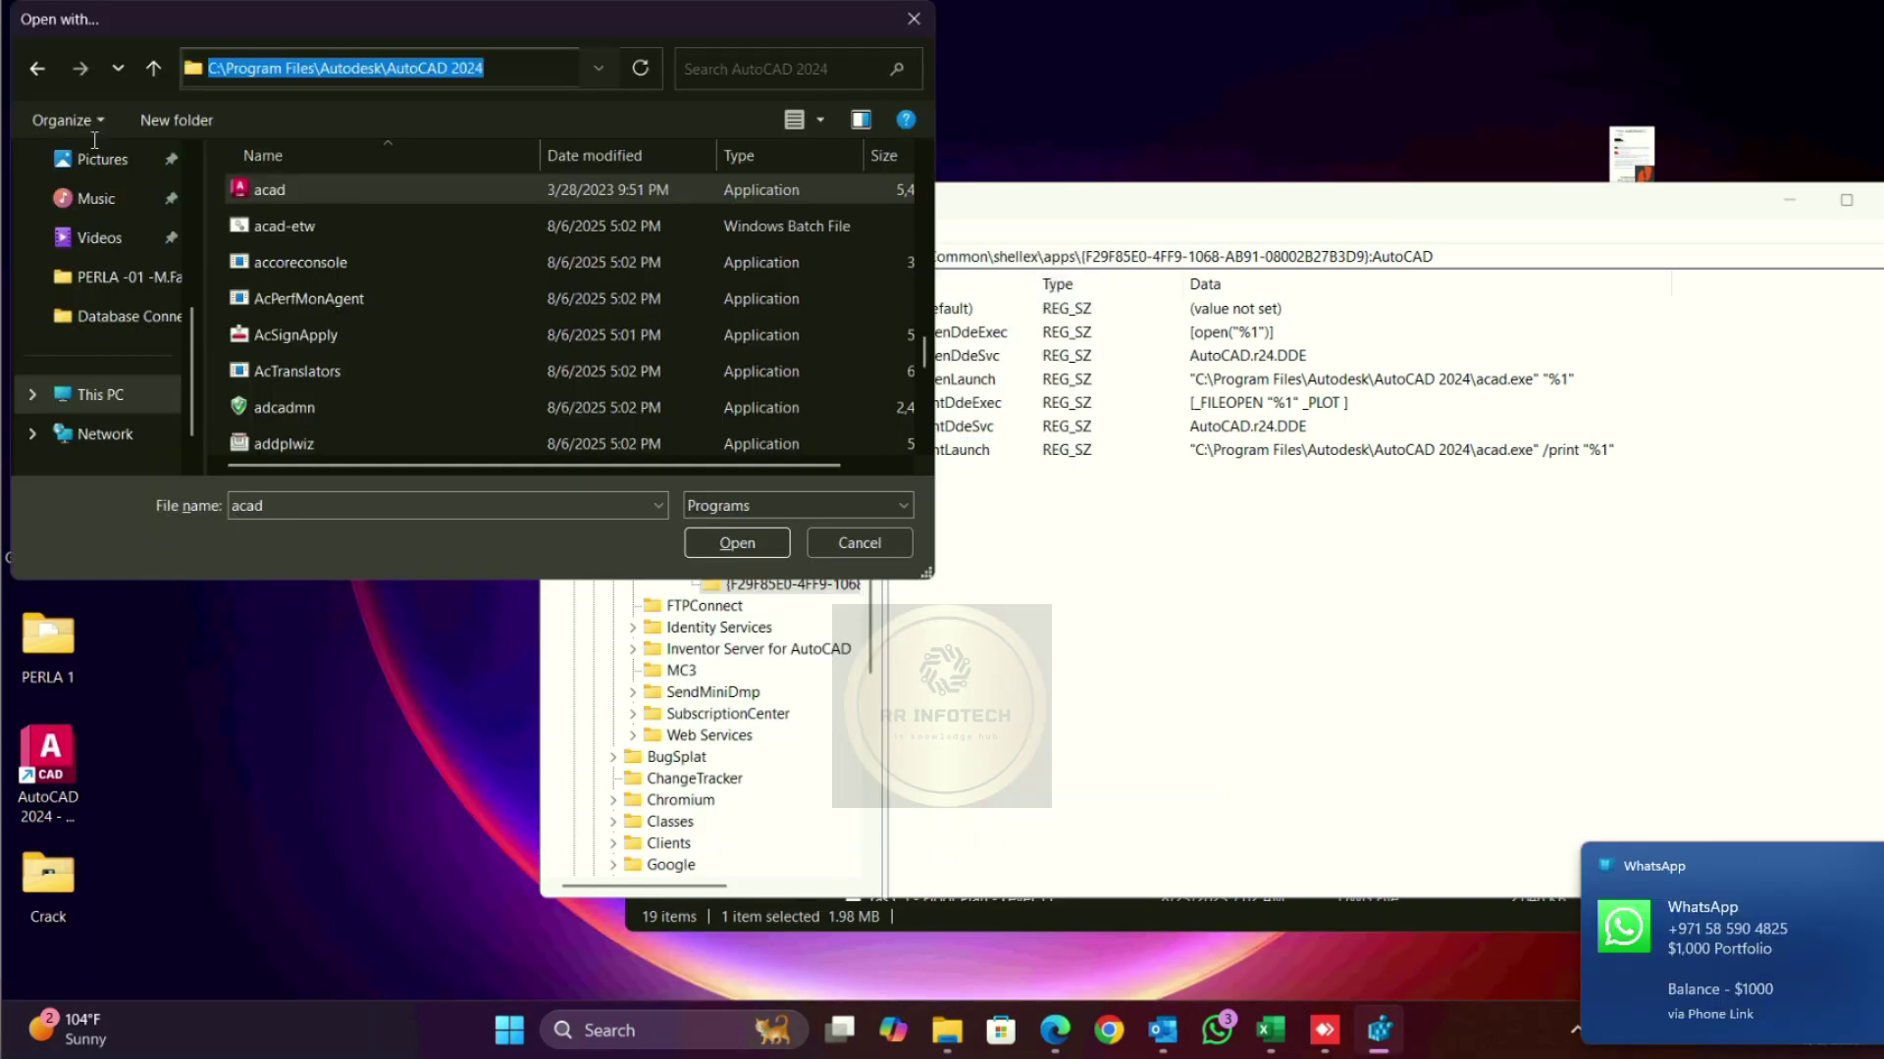
{"action": "left_click", "coordinate": [400, 186]}
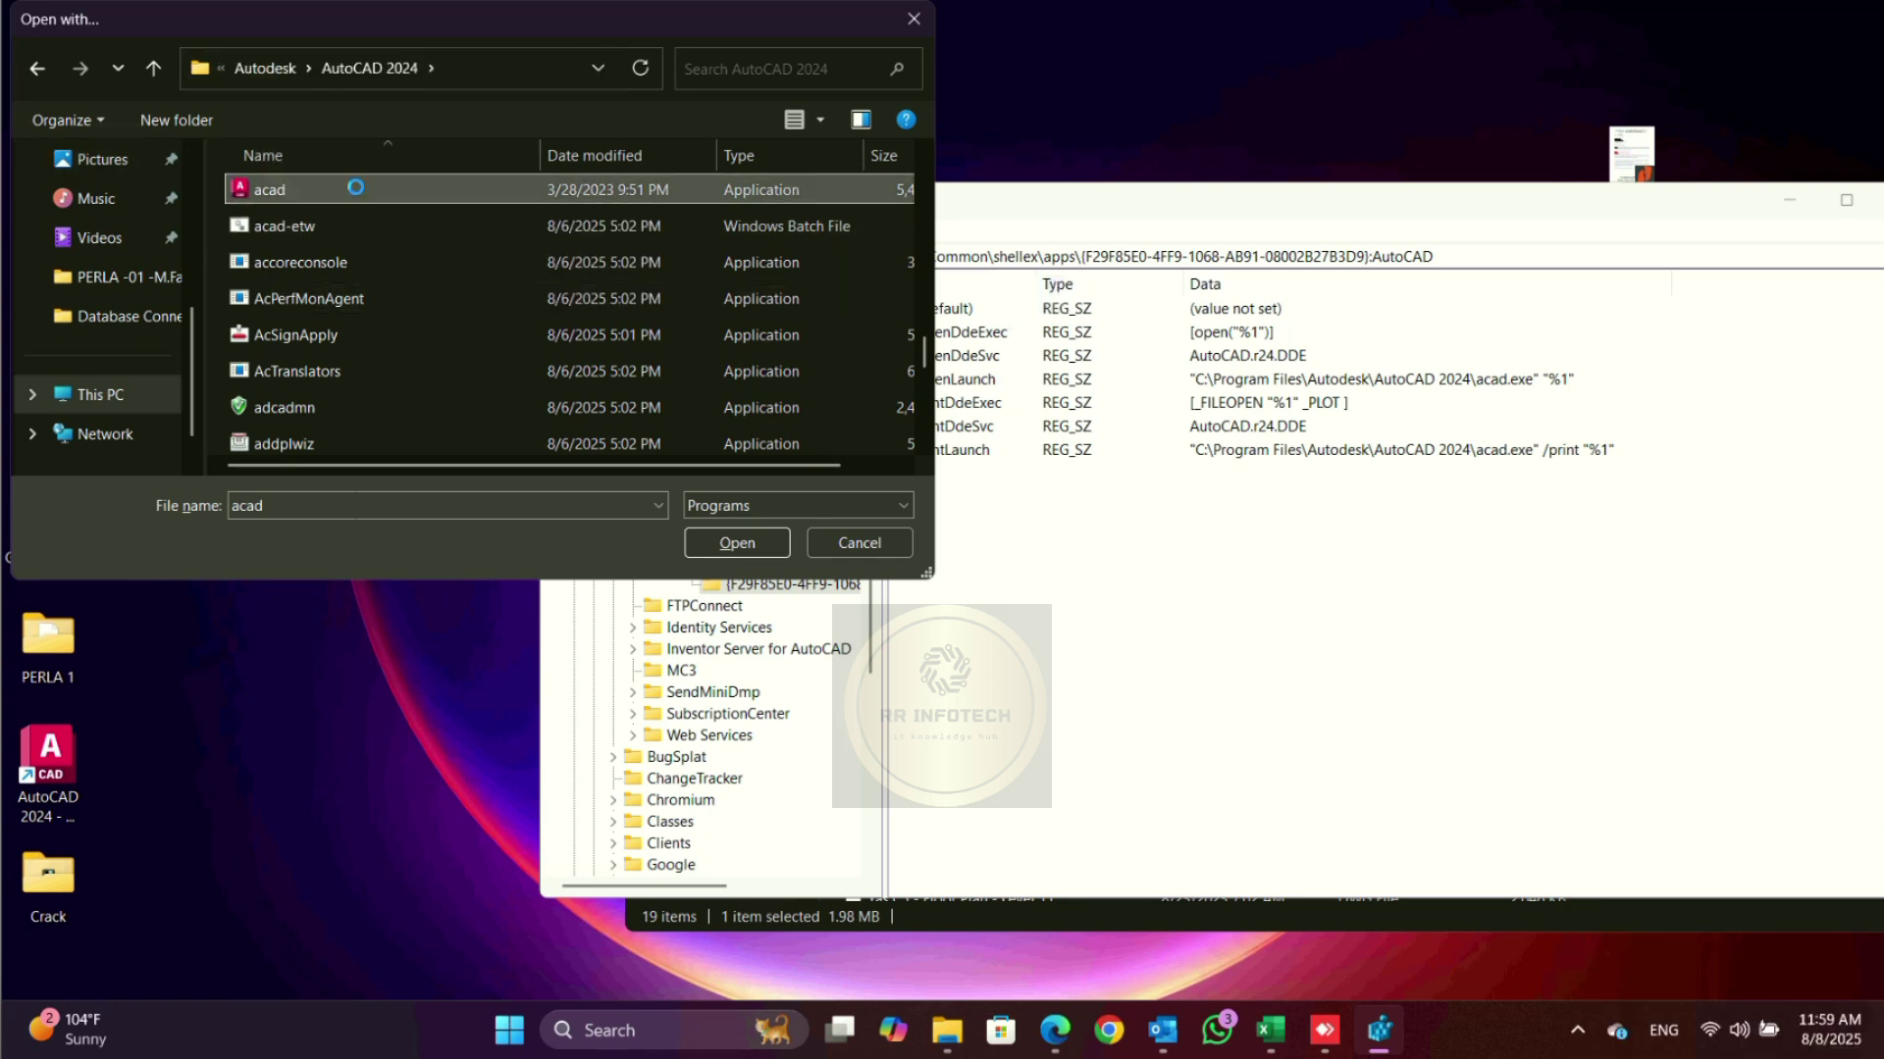
{"action": "right_click", "coordinate": [355, 185]}
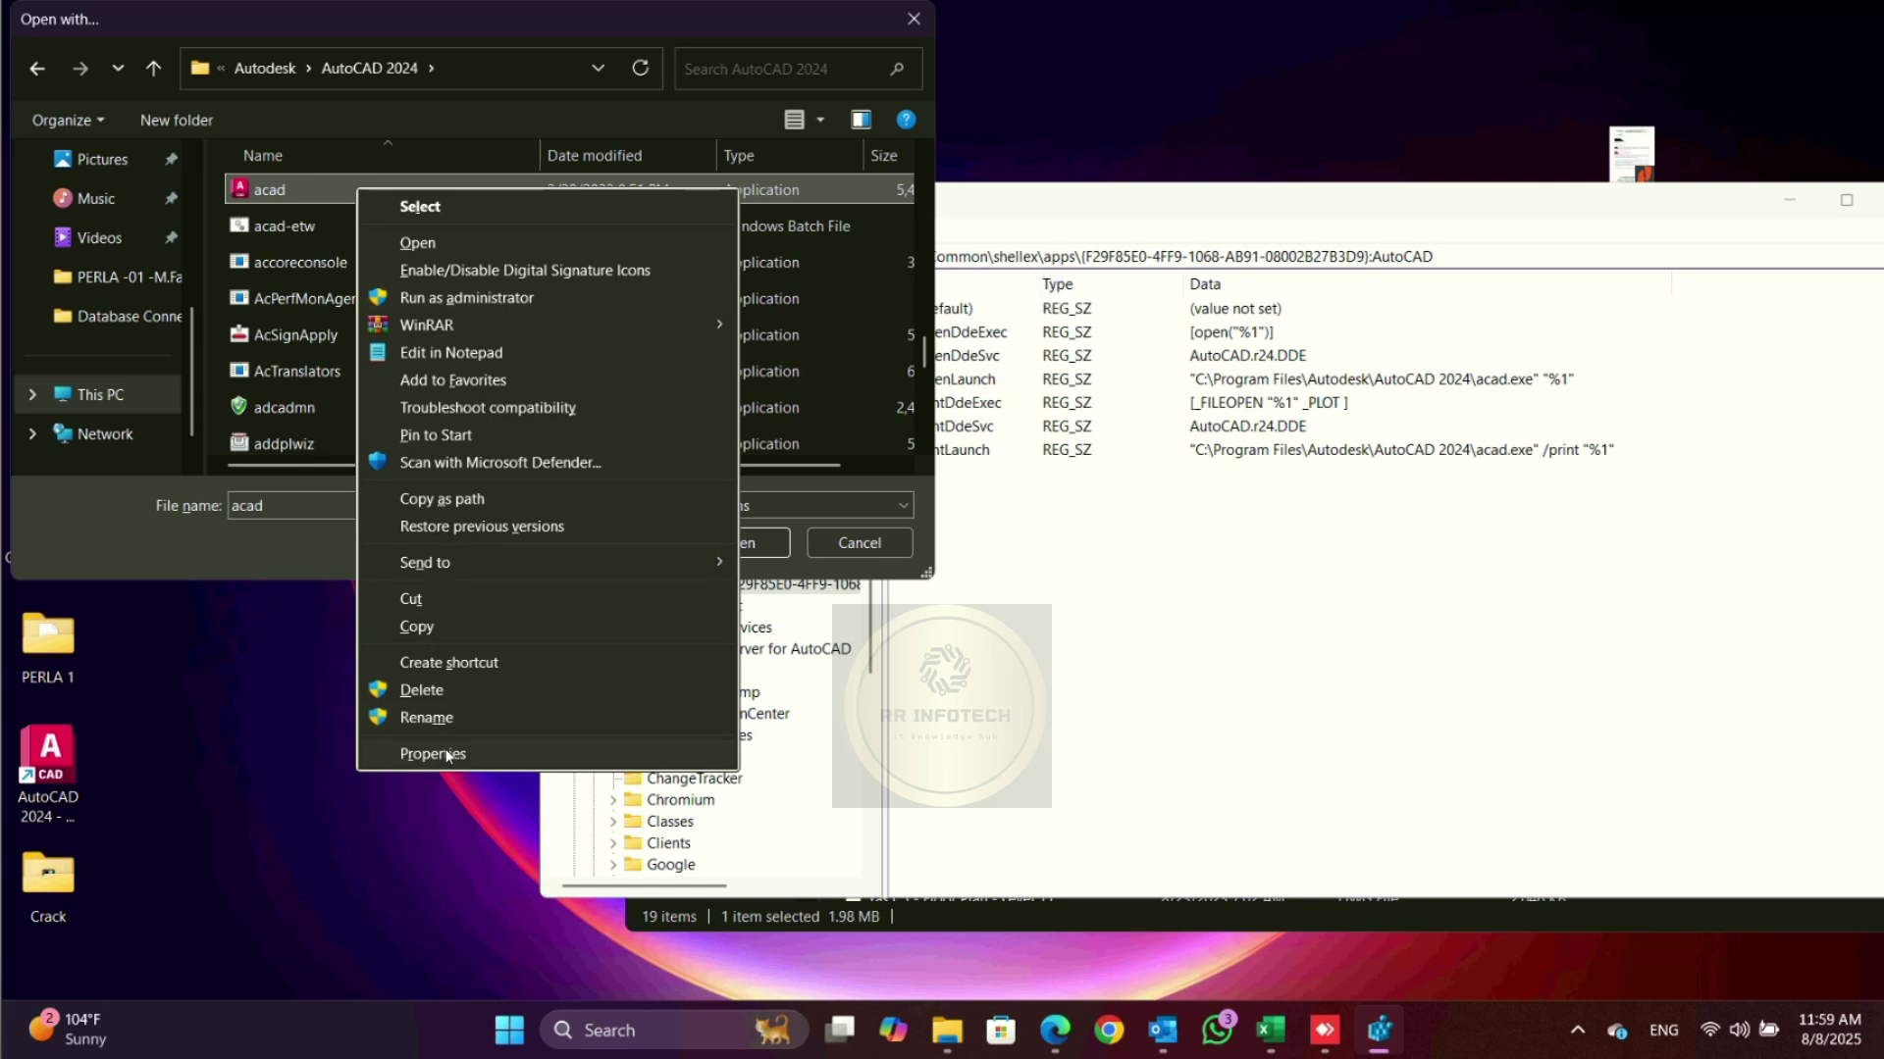
Step: View acad's Properties, check Compatibility, and copy its AutoCAD 2024 Location path
{"action": "left_click", "coordinate": [447, 755]}
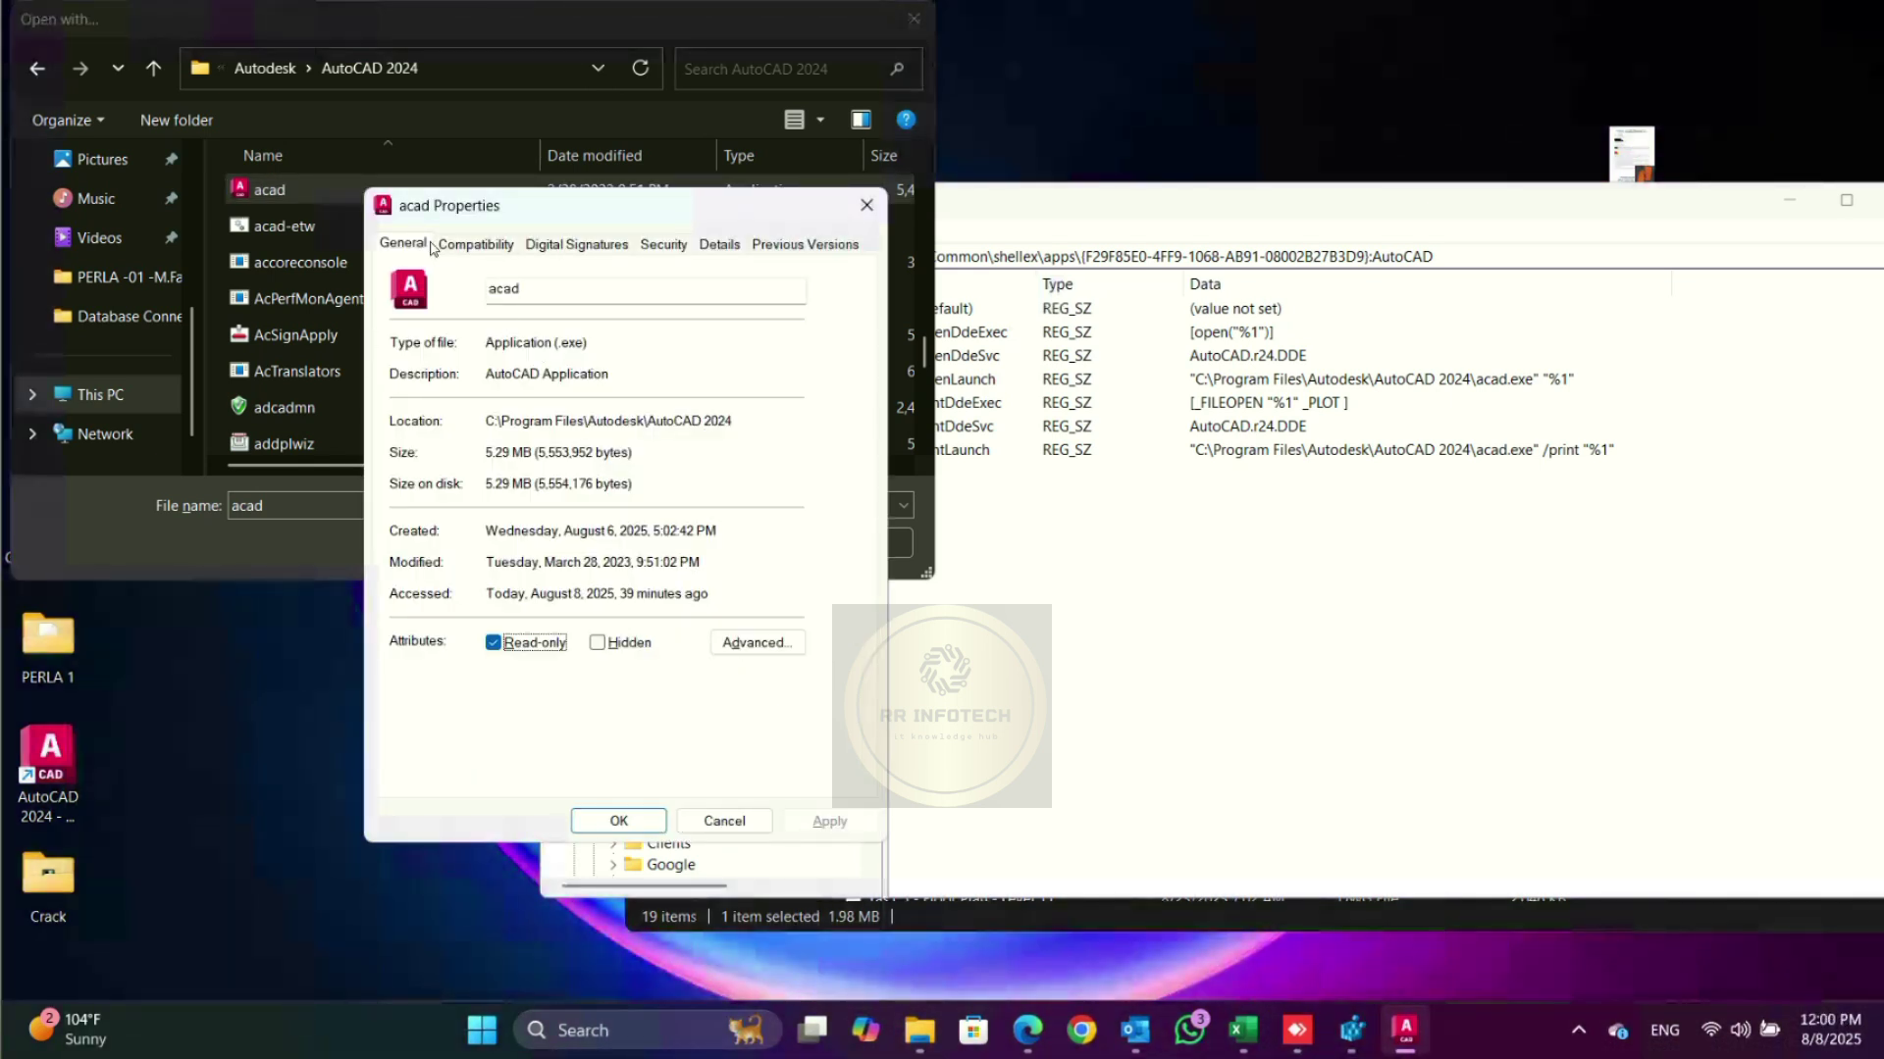
{"action": "left_click", "coordinate": [481, 248]}
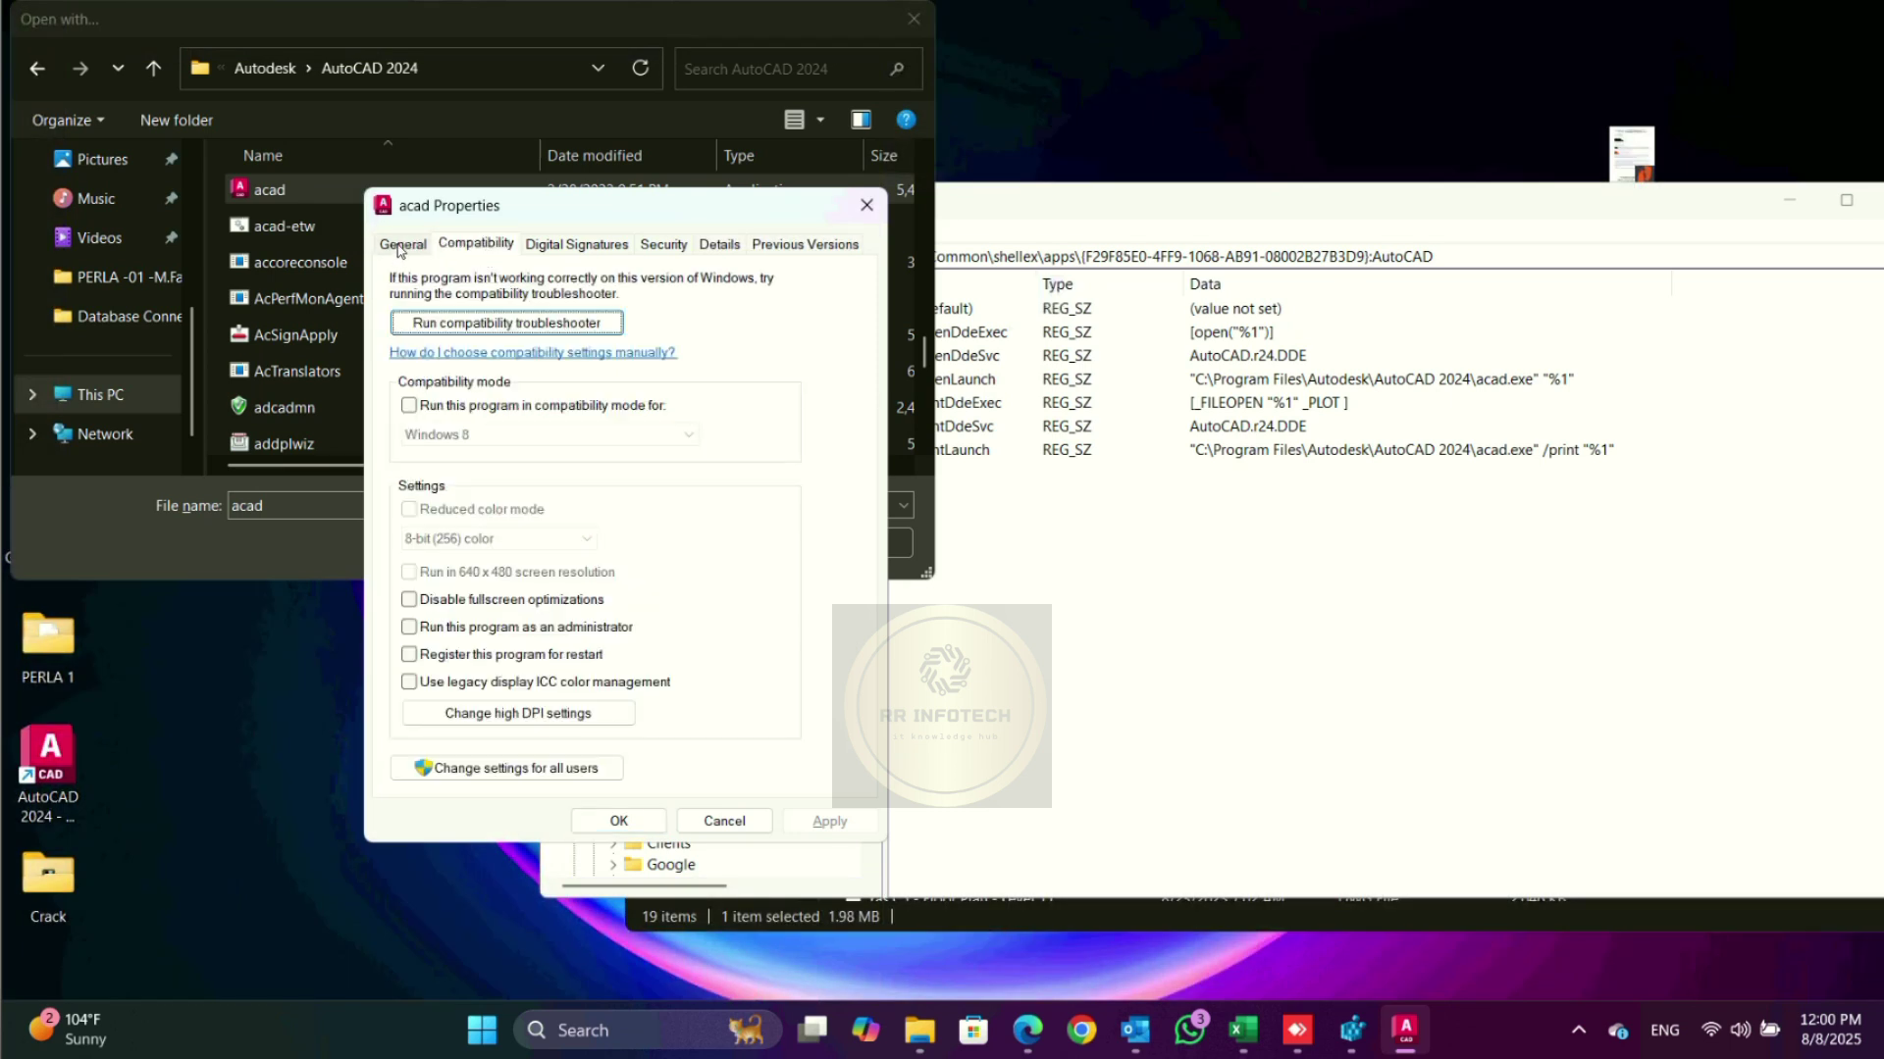
{"action": "left_click", "coordinate": [401, 248]}
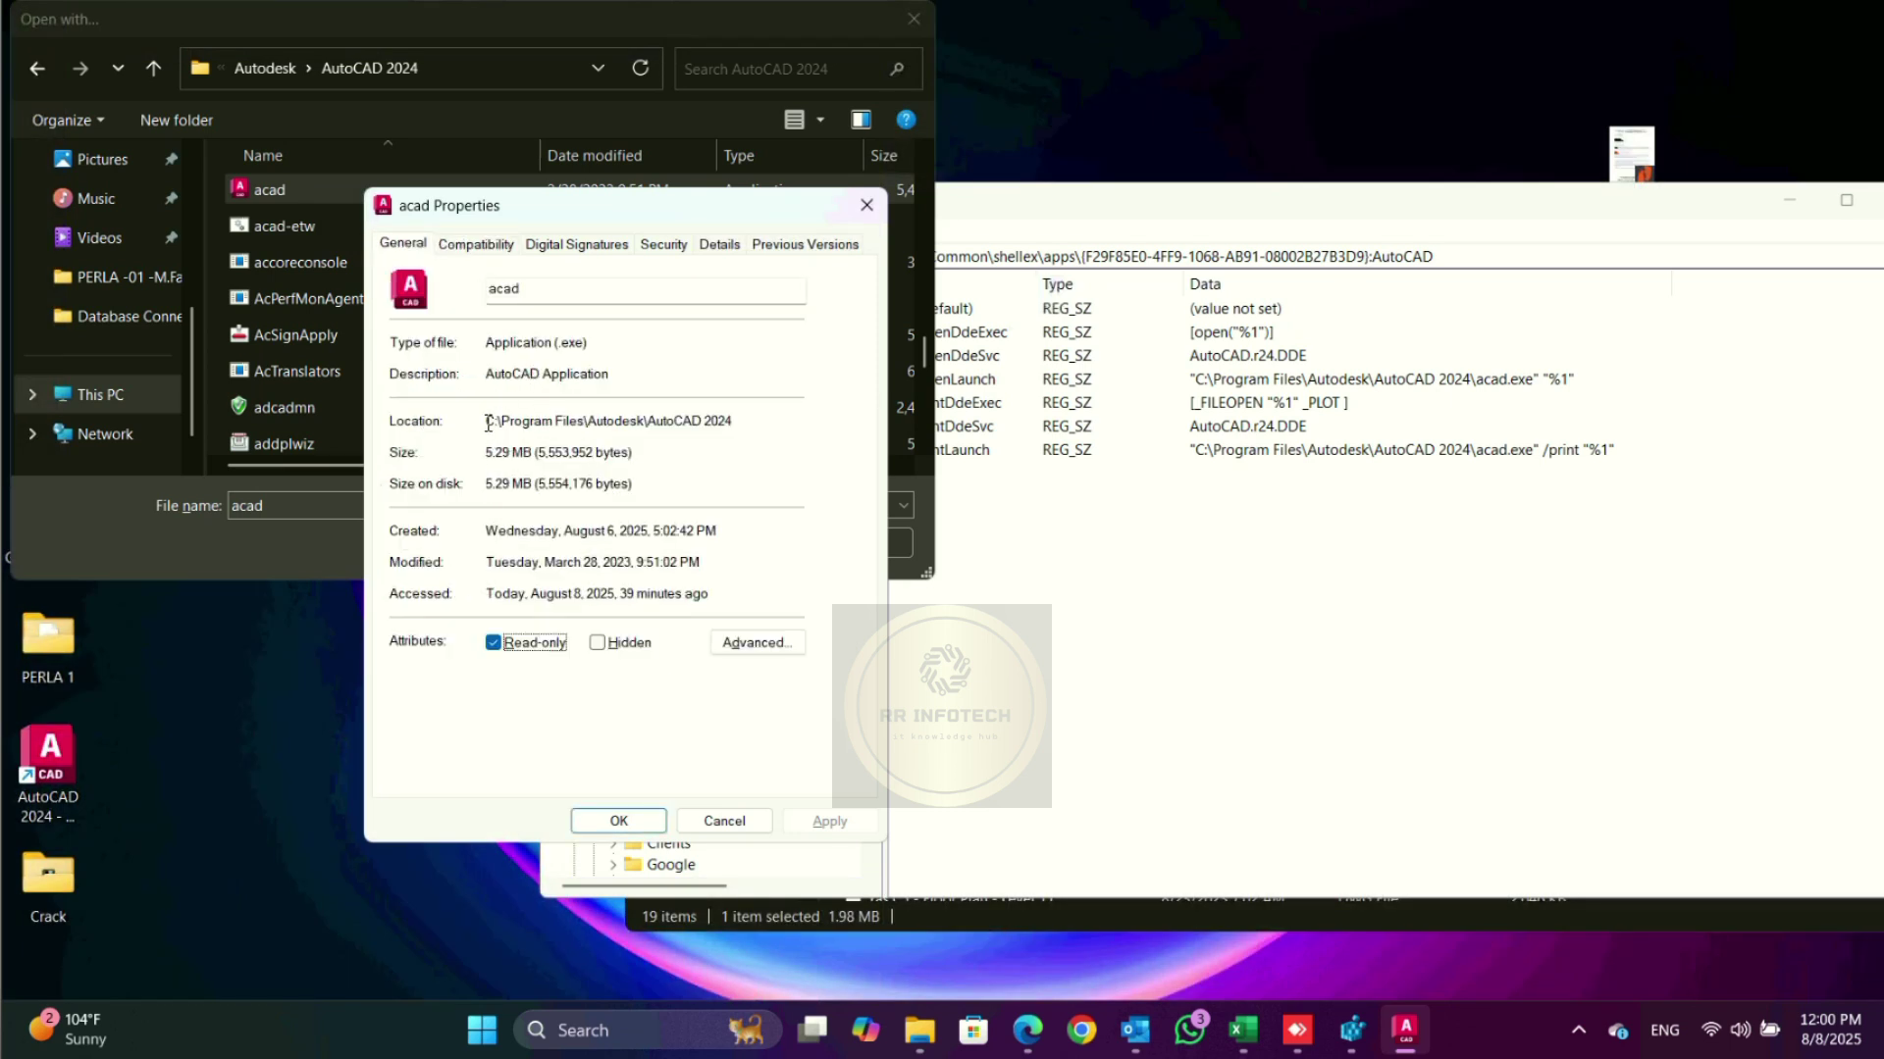
{"action": "left_click_drag", "start_coordinate": [488, 424], "coordinate": [784, 431]}
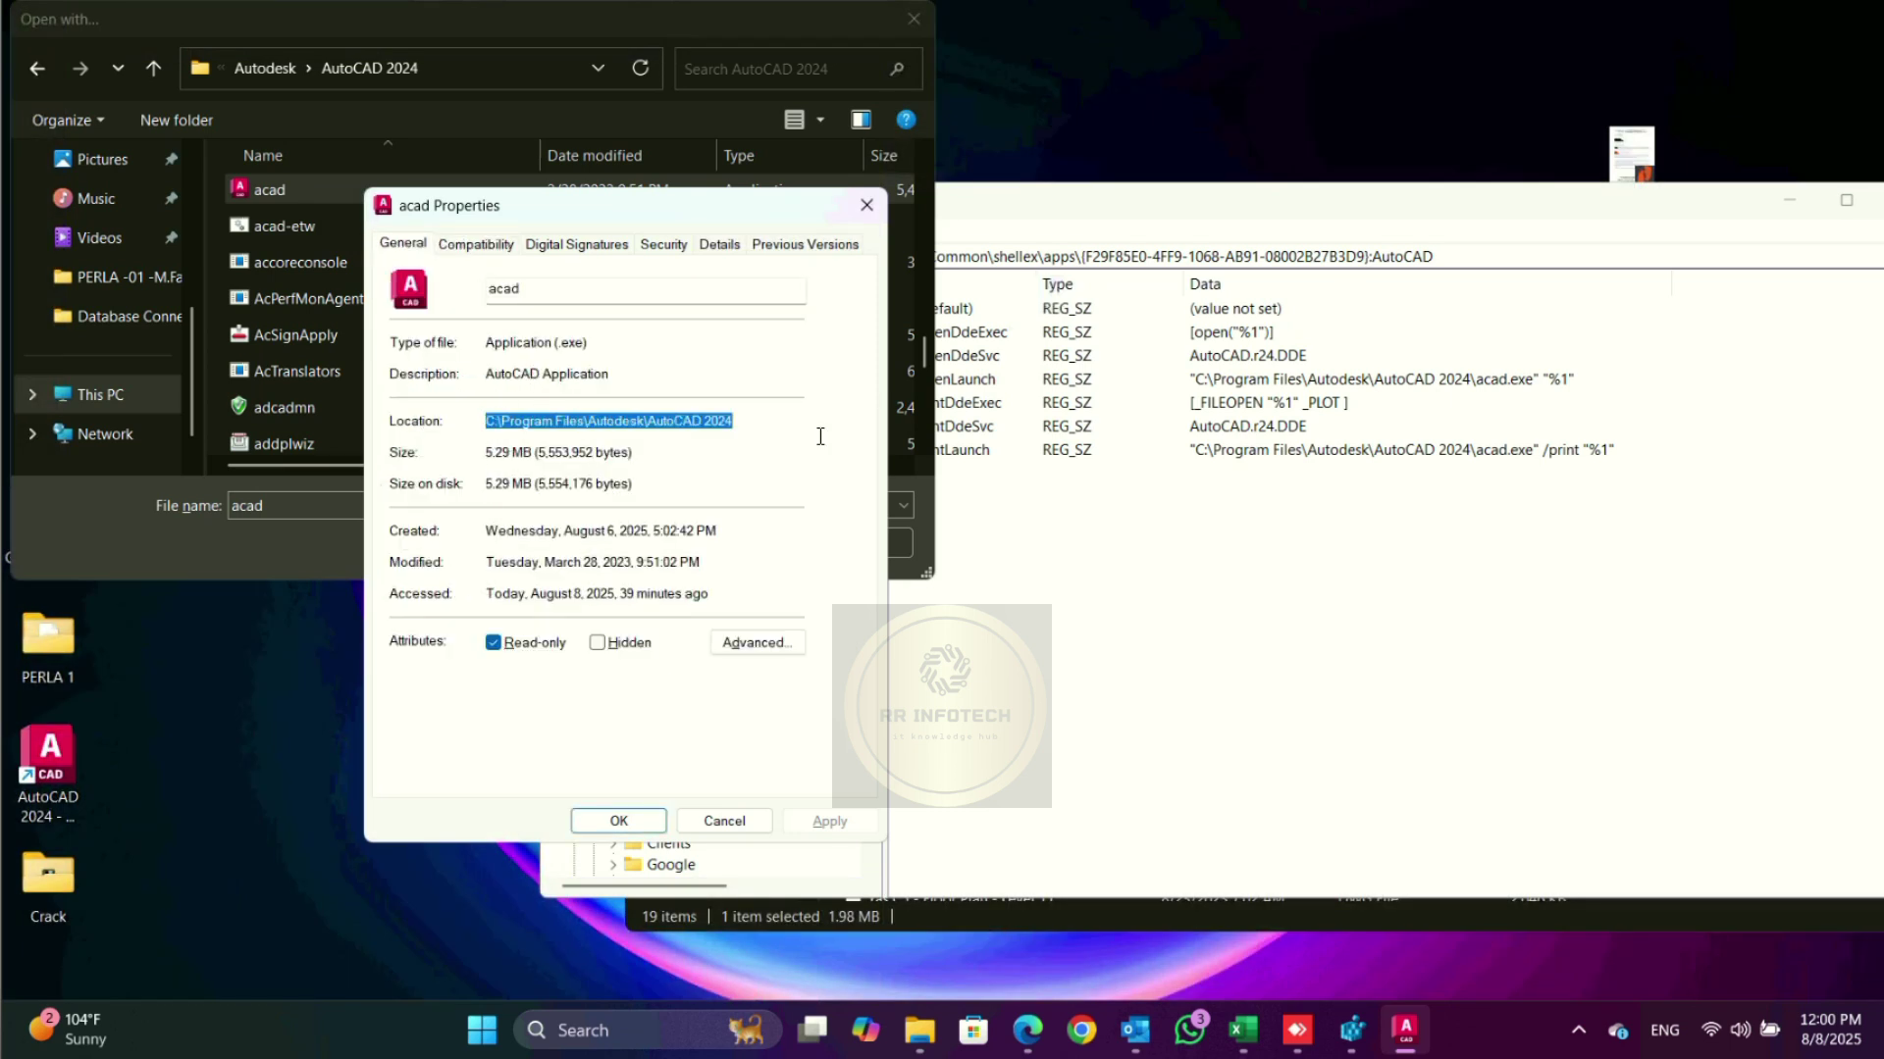
{"action": "left_click", "coordinate": [633, 829]}
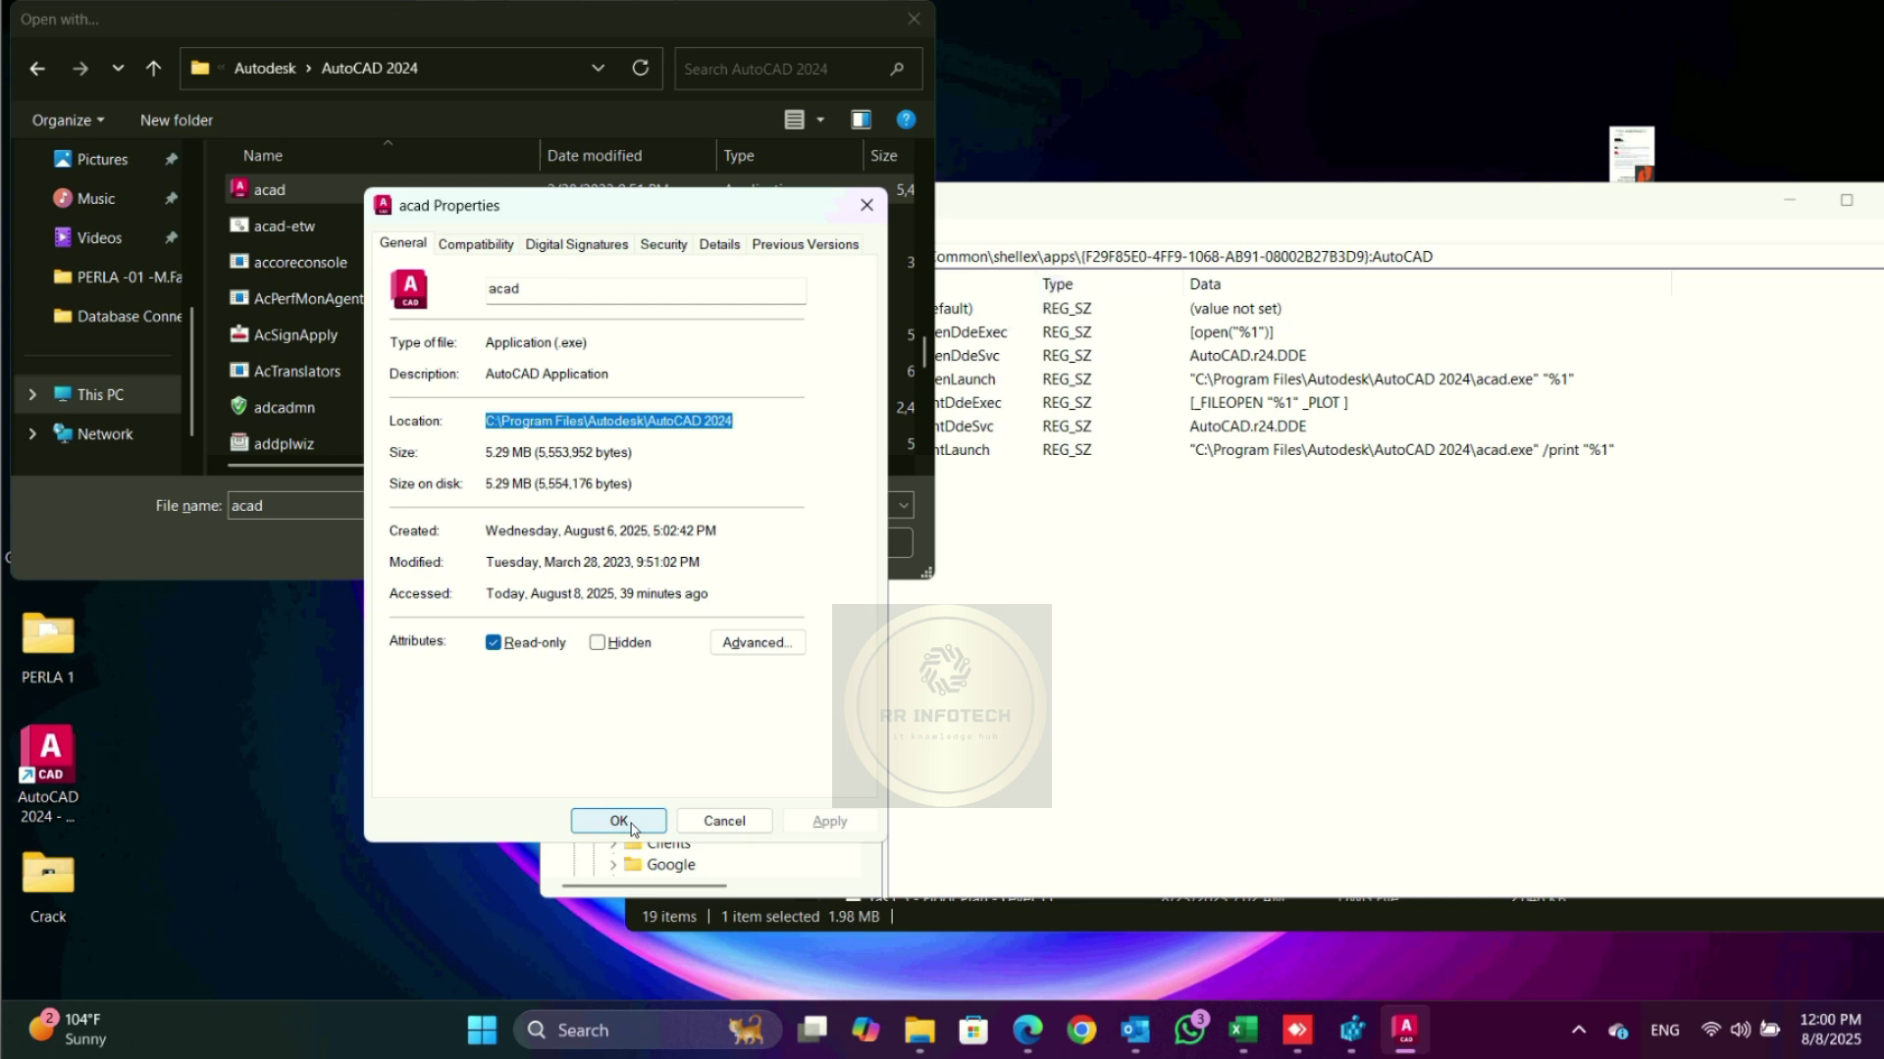
{"action": "left_click", "coordinate": [633, 829]}
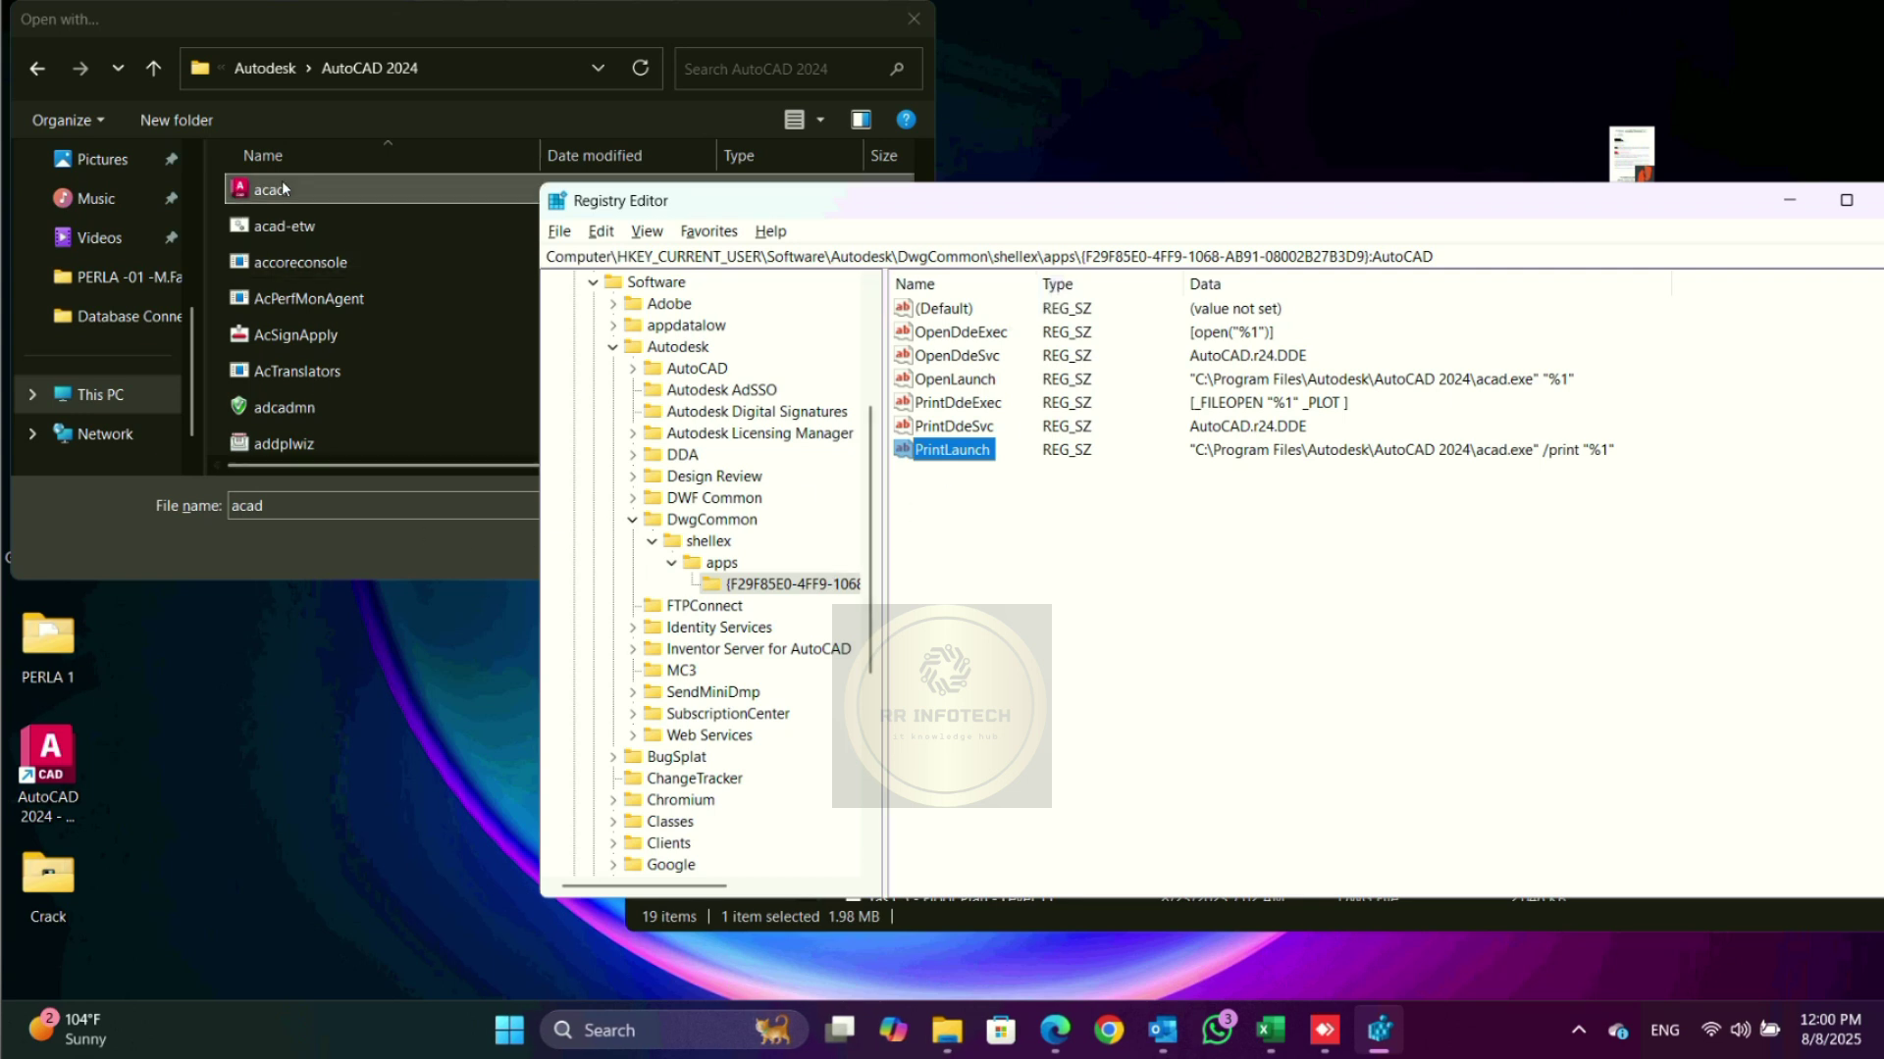
Step: Replace PrintLaunch's path up to the AutoCAD 2024 folder with the copied location
{"action": "left_click", "coordinate": [914, 18]}
{"action": "left_click_drag", "start_coordinate": [1370, 219], "coordinate": [1071, 225]}
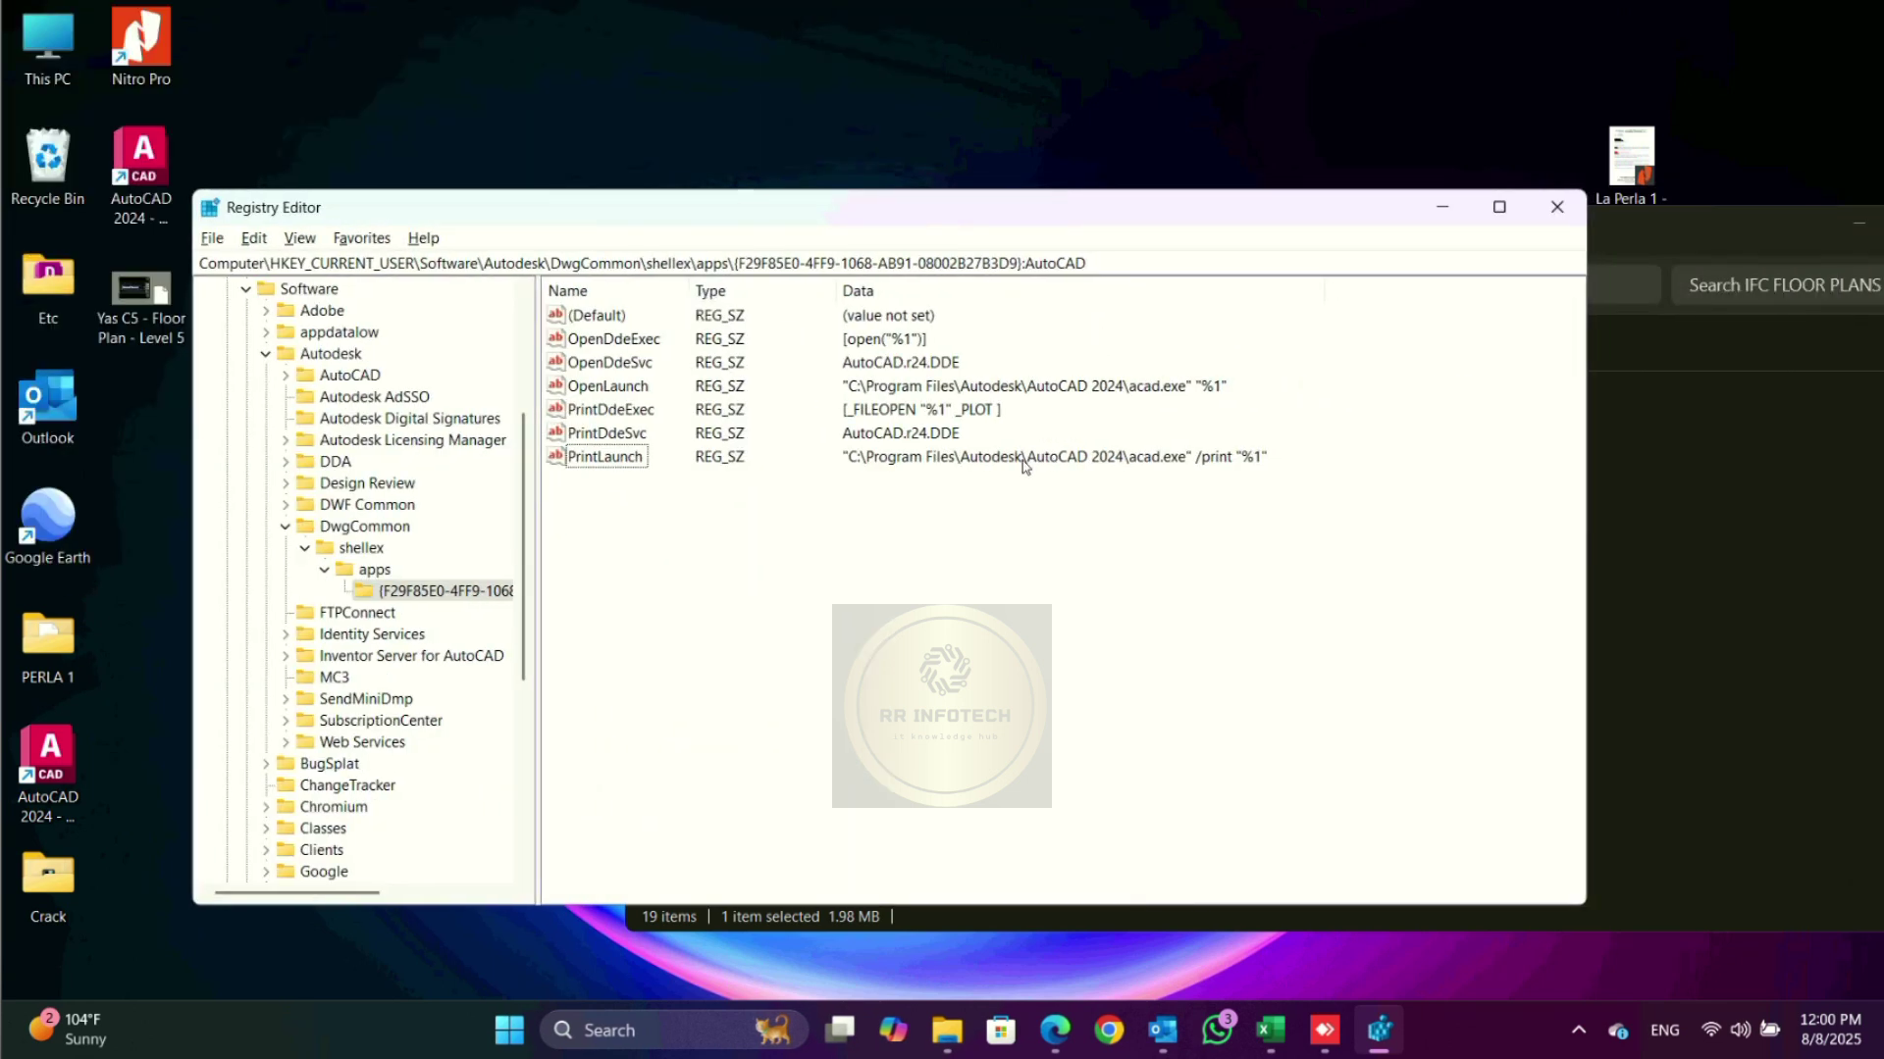
{"action": "double_click", "coordinate": [599, 457]}
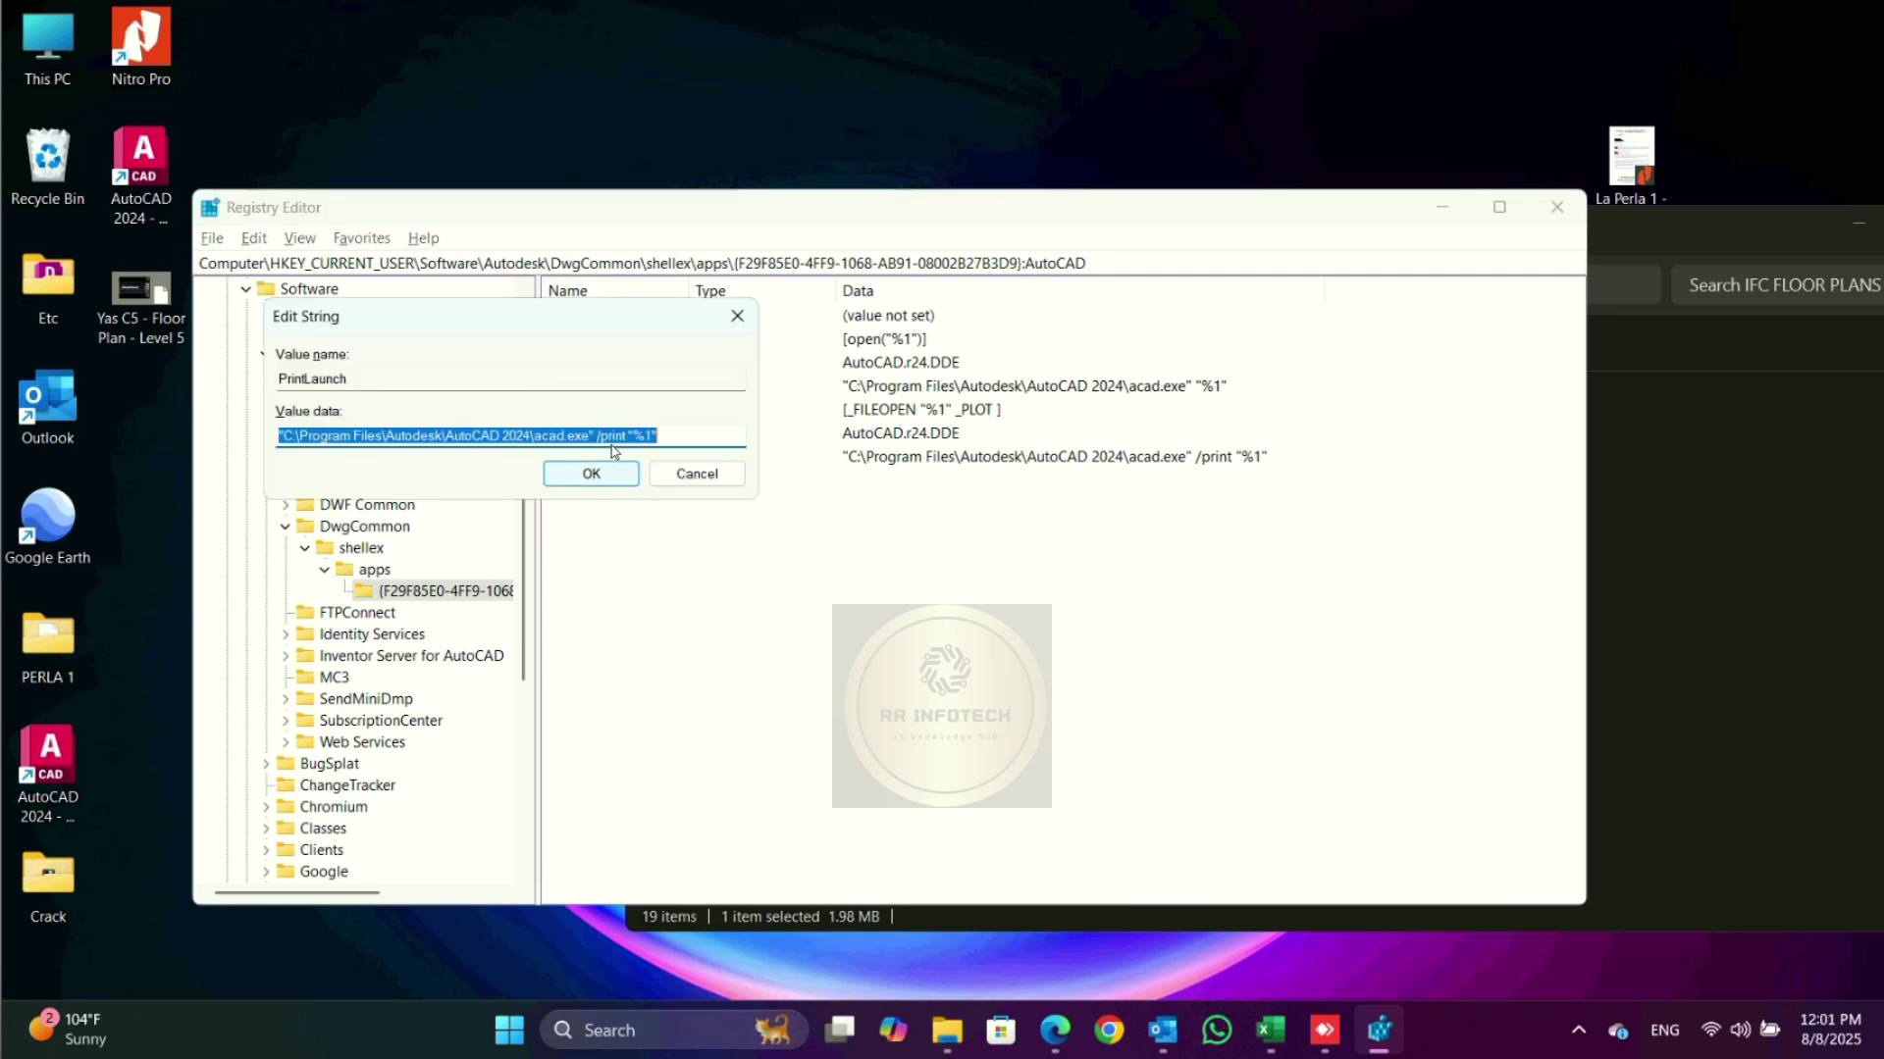
{"action": "left_click", "coordinate": [674, 438]}
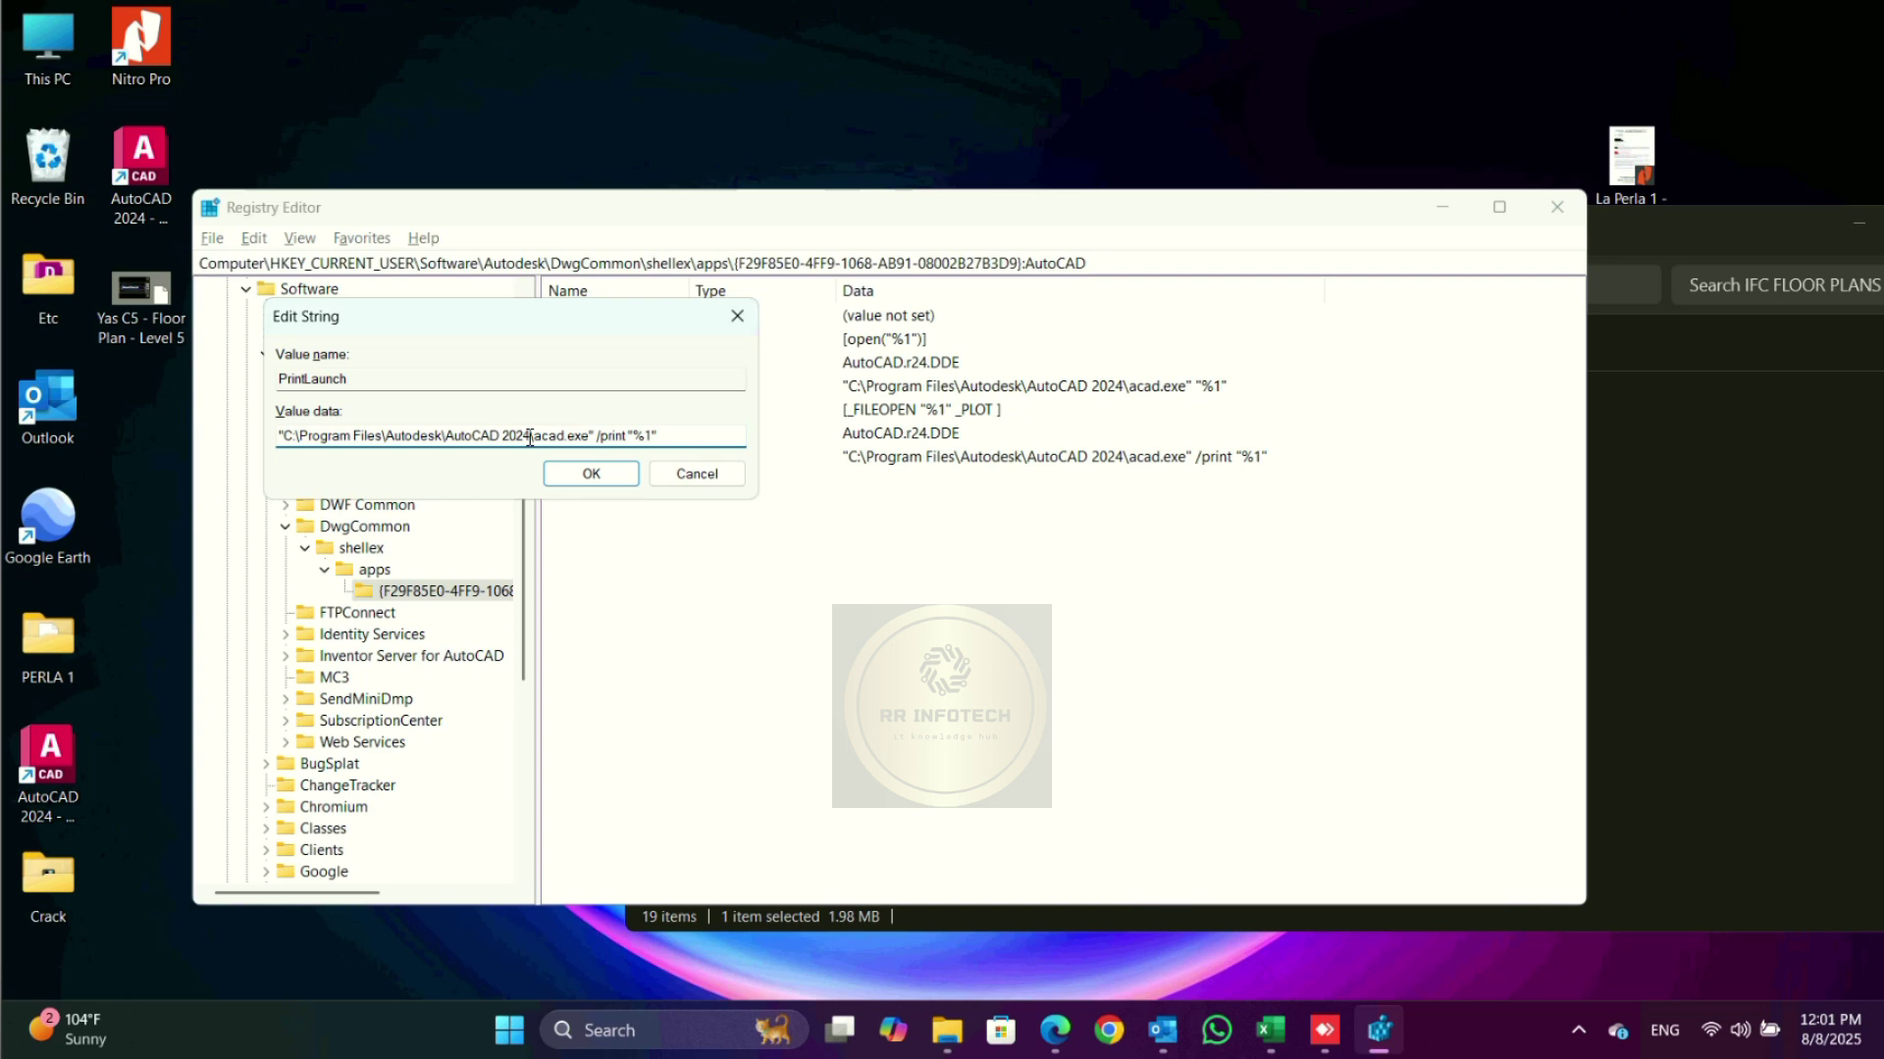
{"action": "key", "text": "shift+Home"}
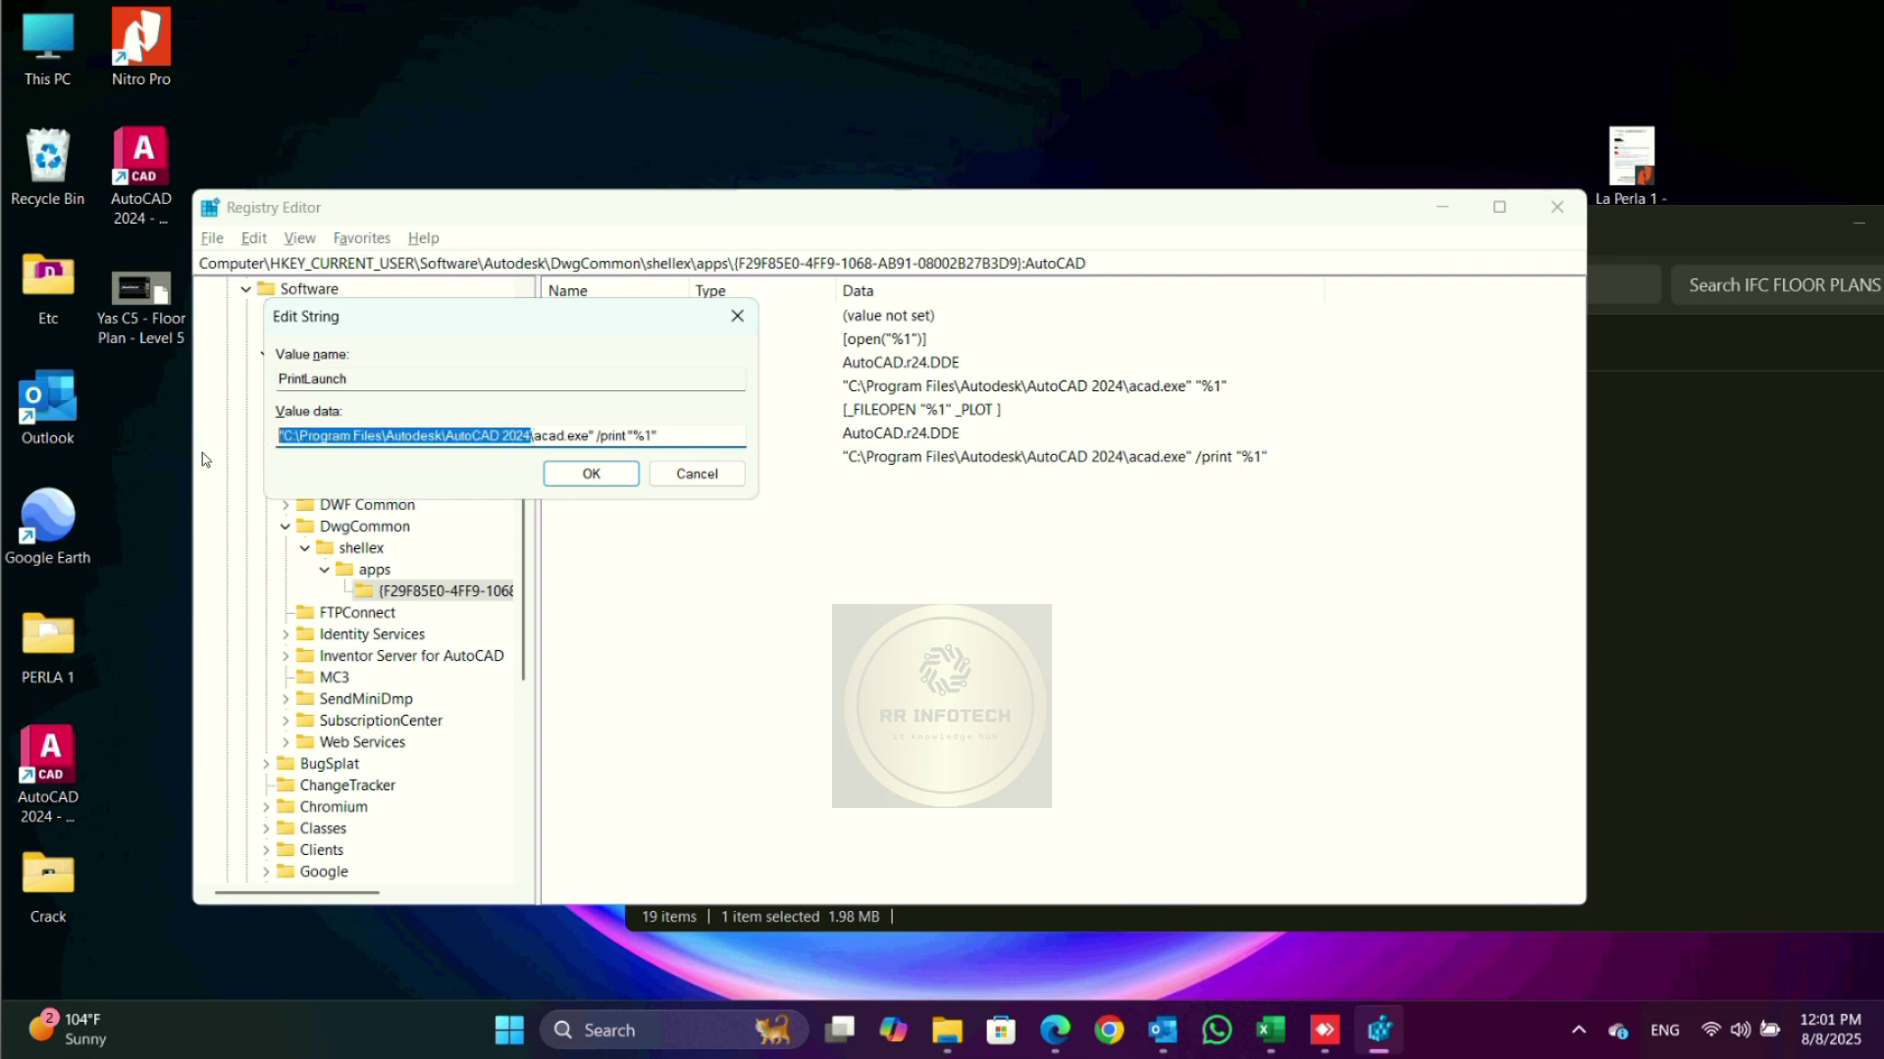
{"action": "type", "text": "C:\\Program Files\\Autodesk\\AutoCAD 2024"}
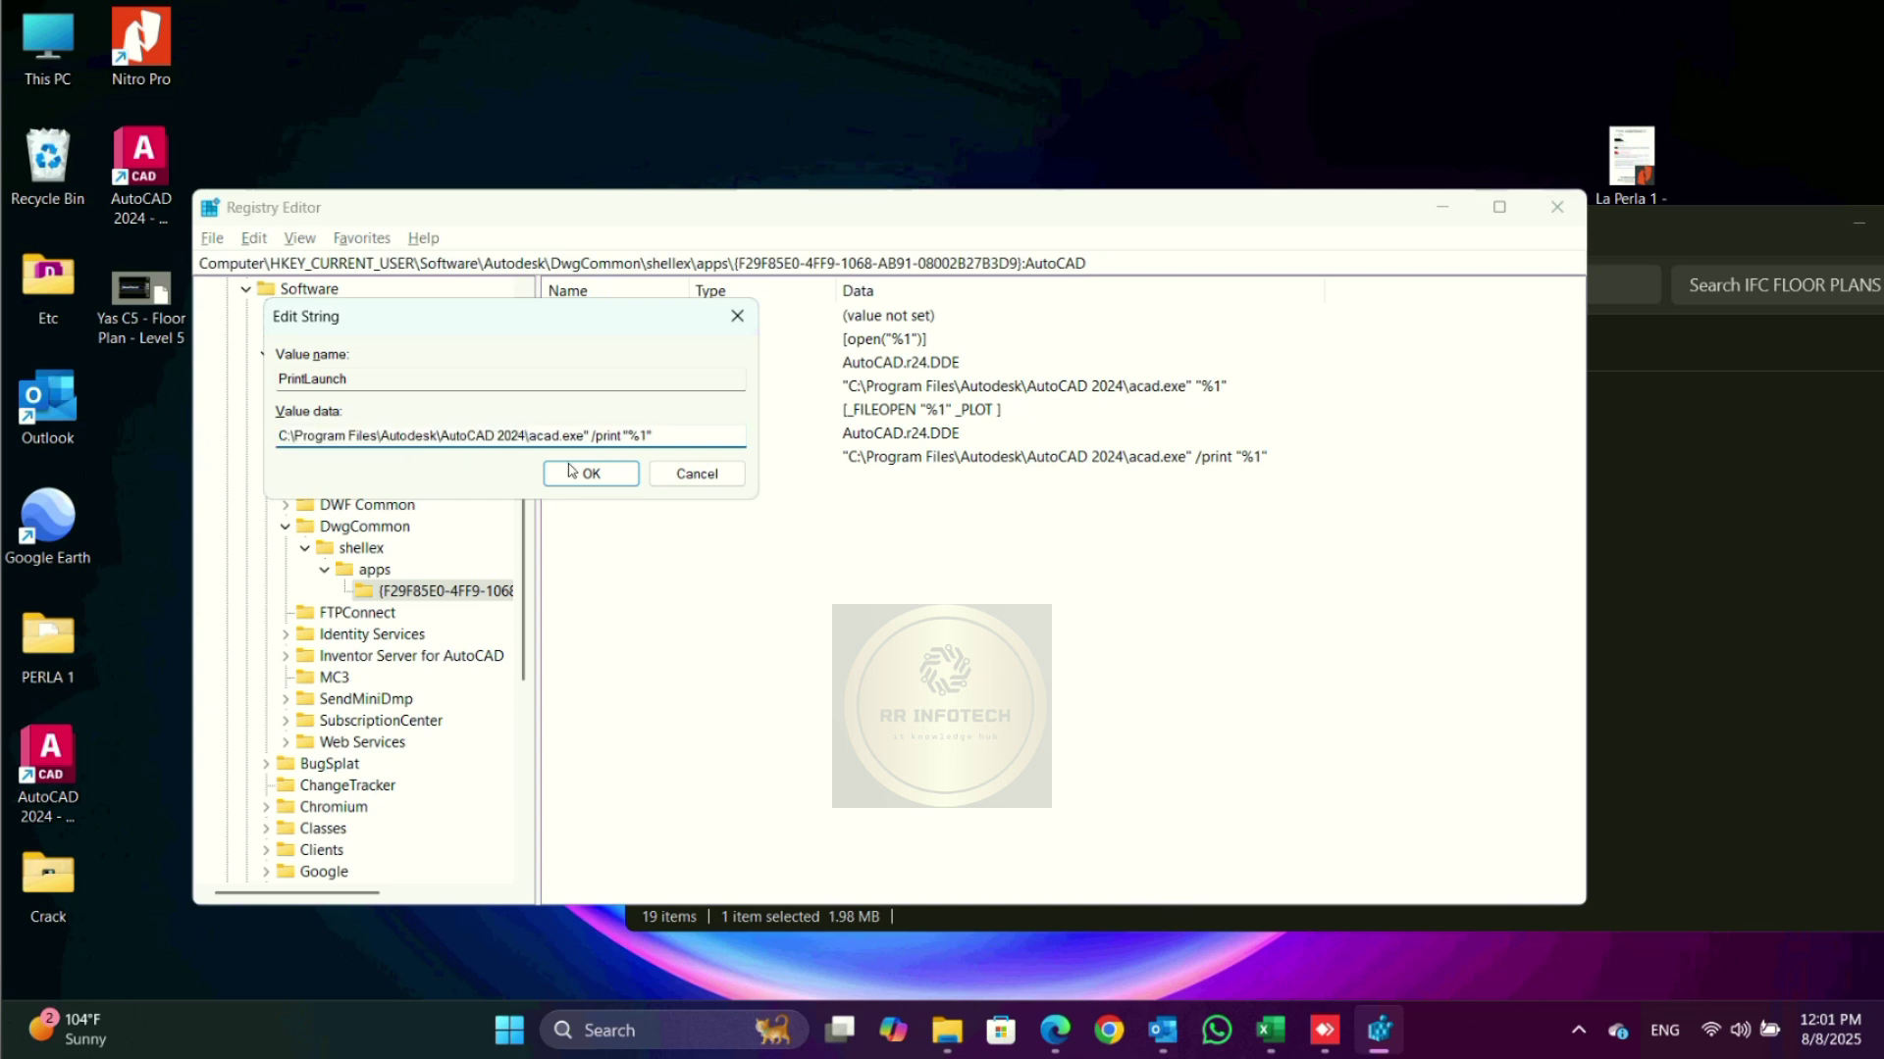
{"action": "left_click", "coordinate": [592, 473]}
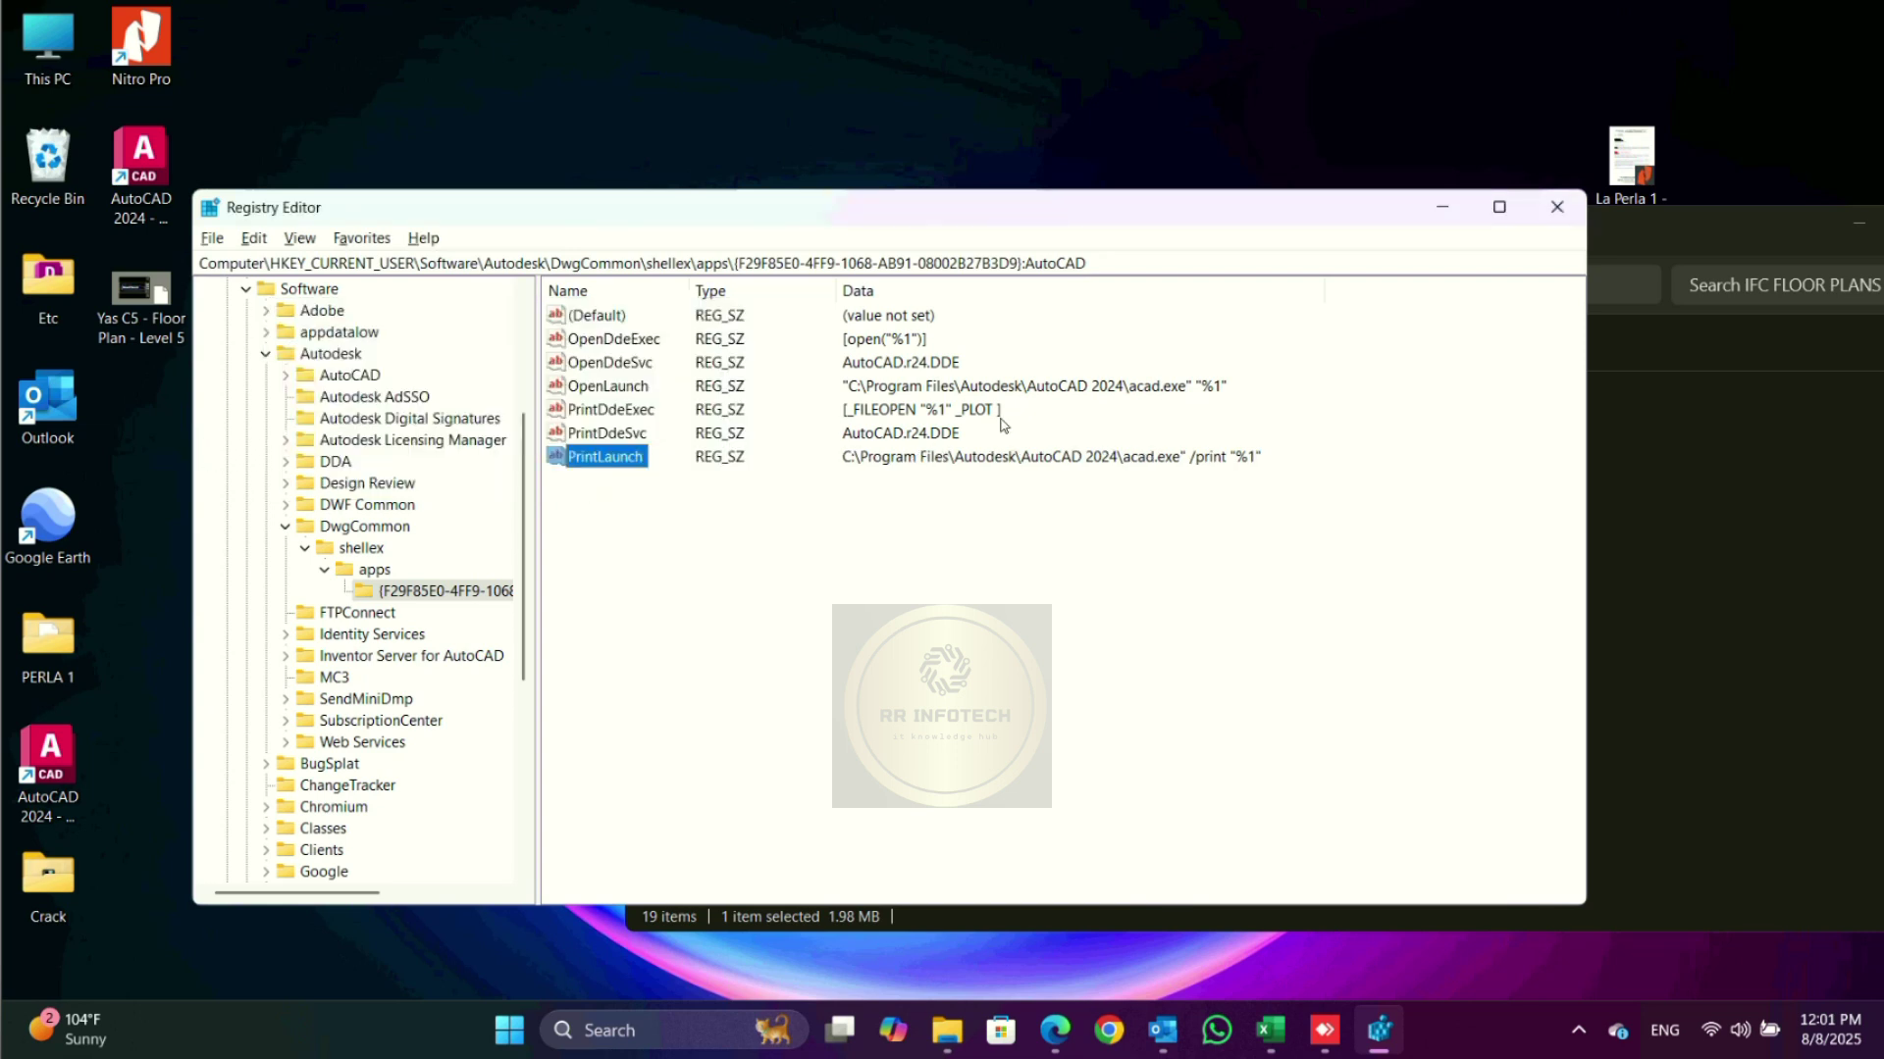
Step: Paste the copied path into OpenLaunch, then cancel, leaving it unchanged
{"action": "double_click", "coordinate": [600, 391]}
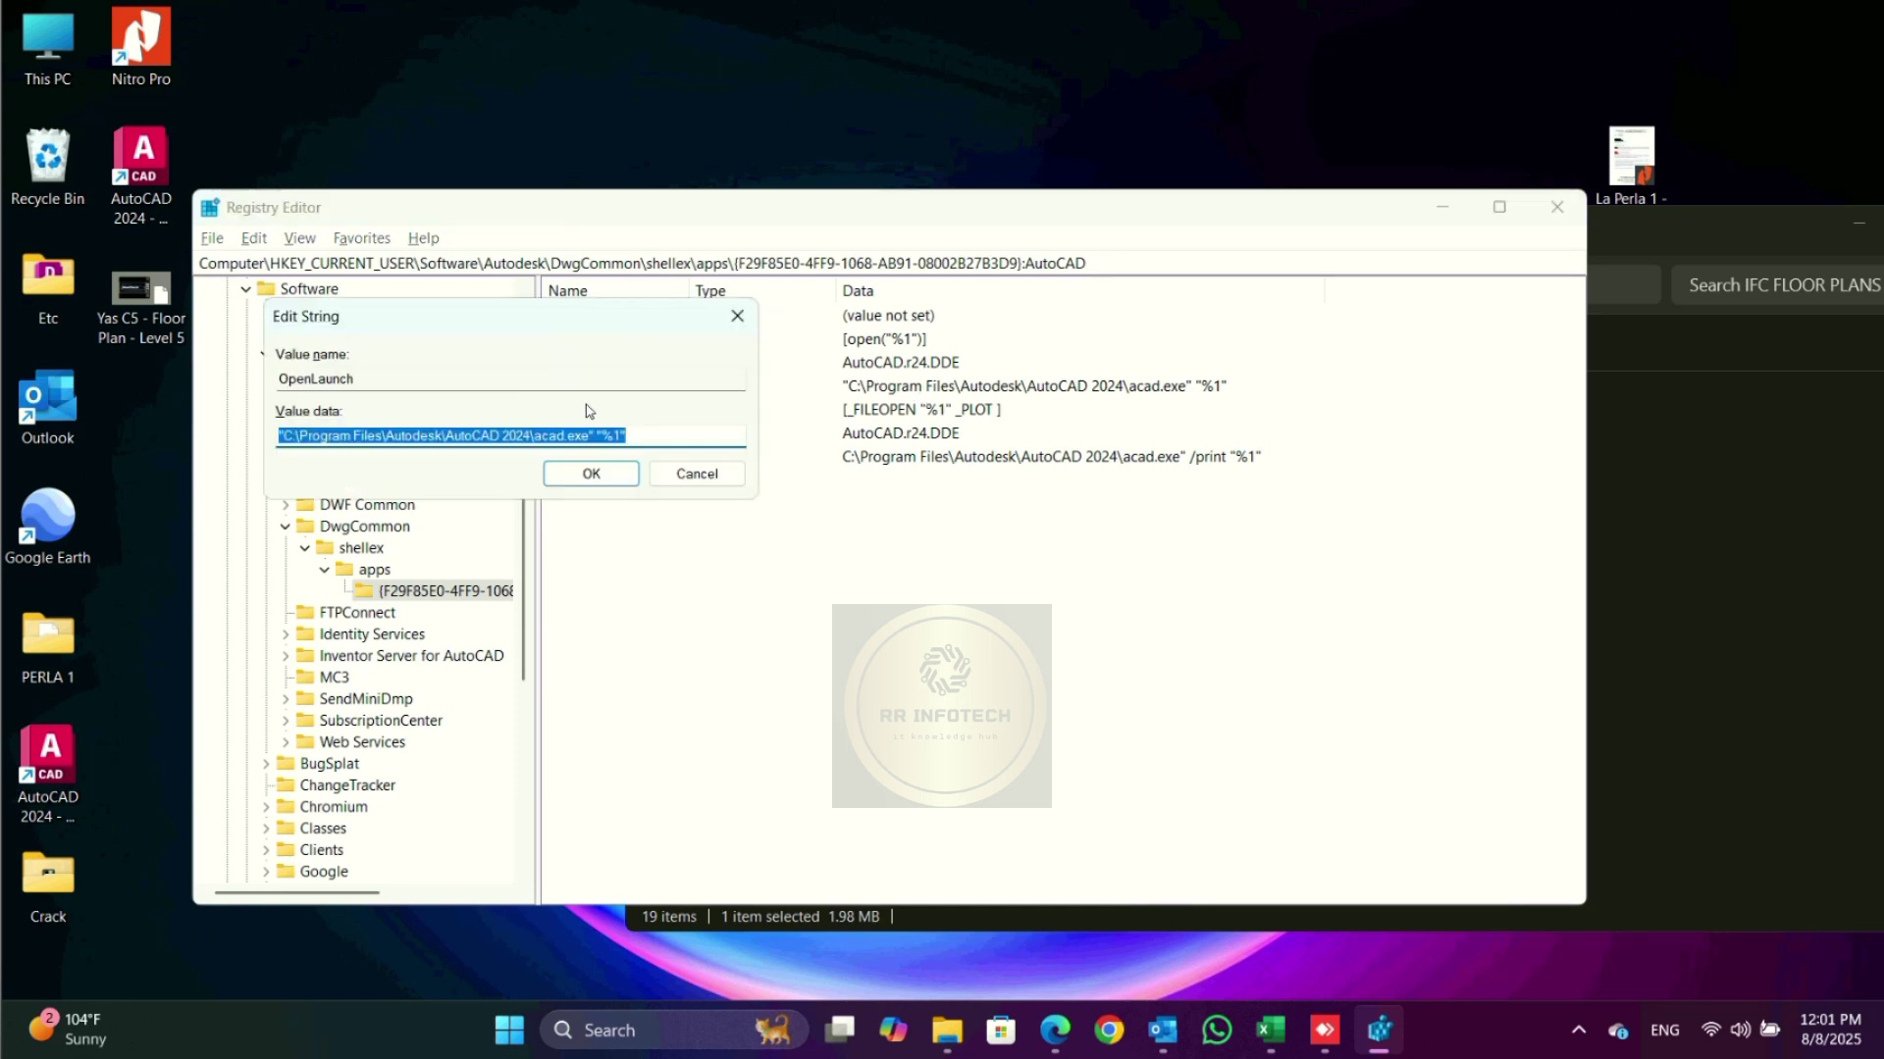
{"action": "left_click", "coordinate": [453, 436]}
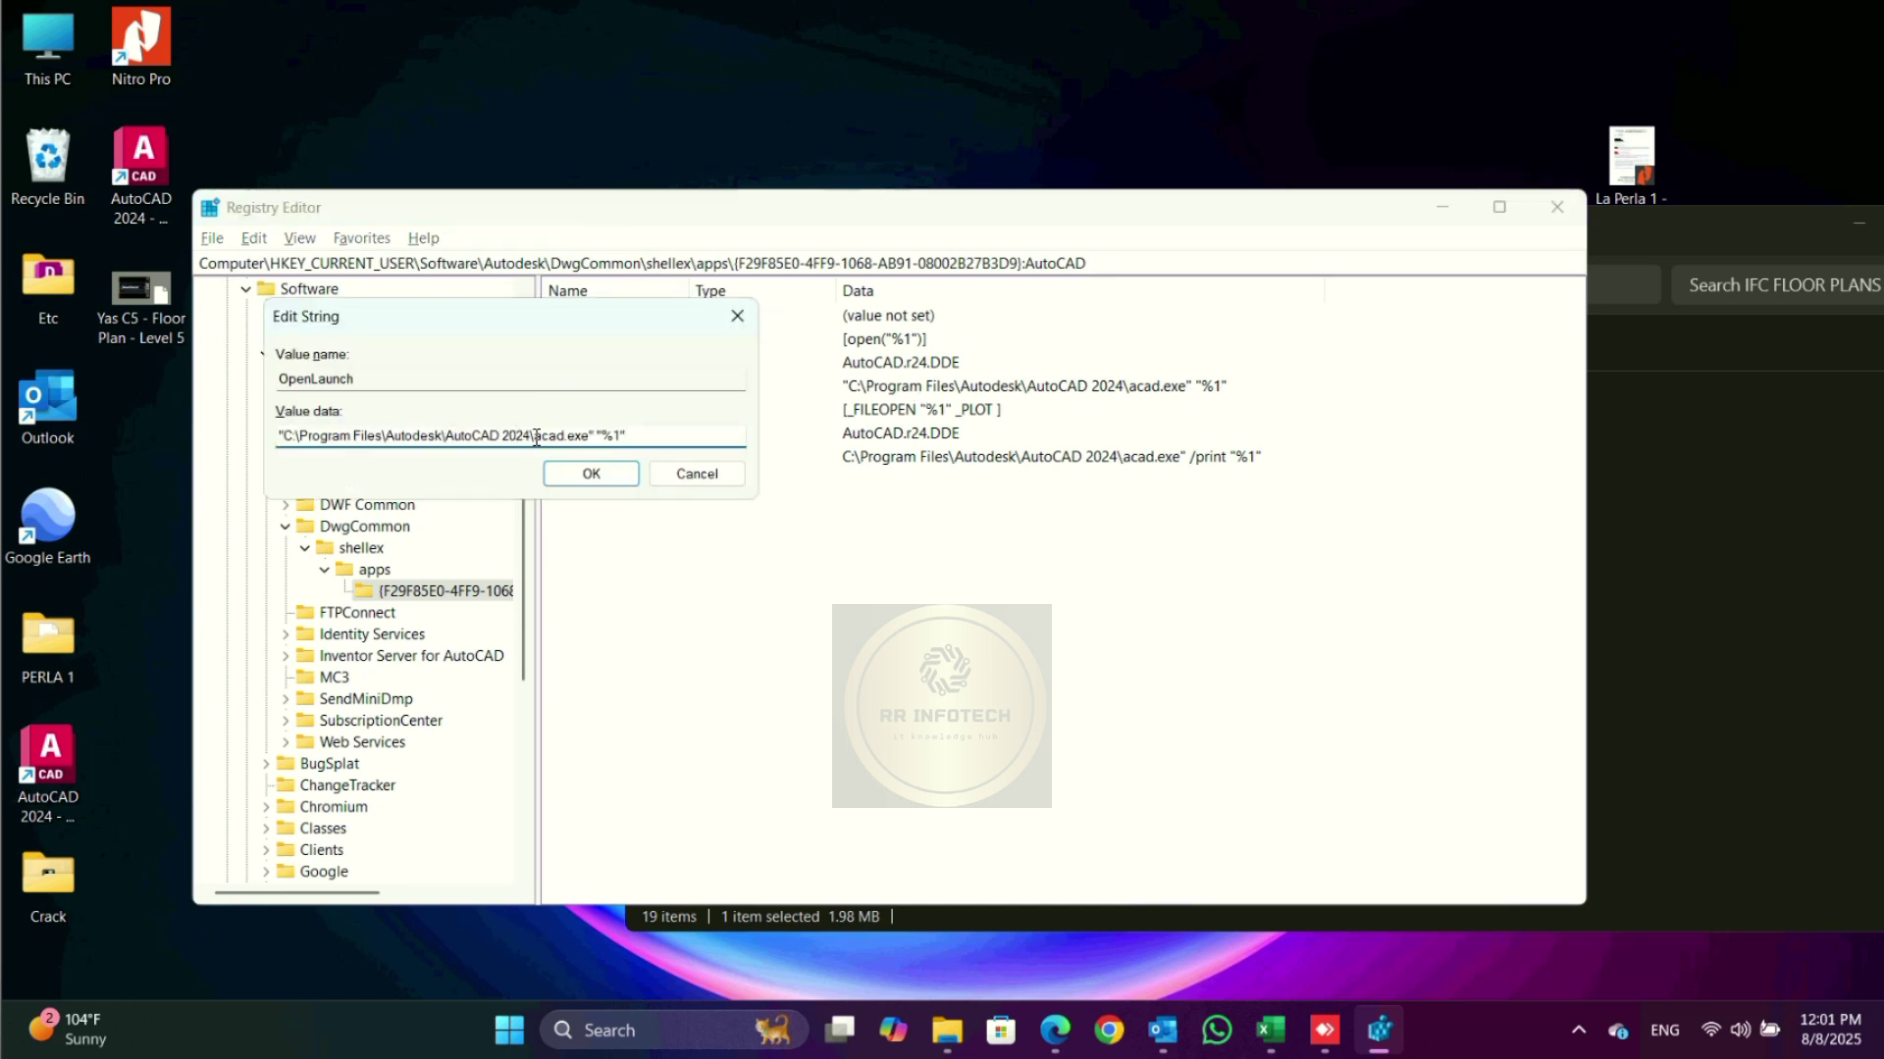
{"action": "left_click_drag", "start_coordinate": [529, 436], "coordinate": [123, 437]}
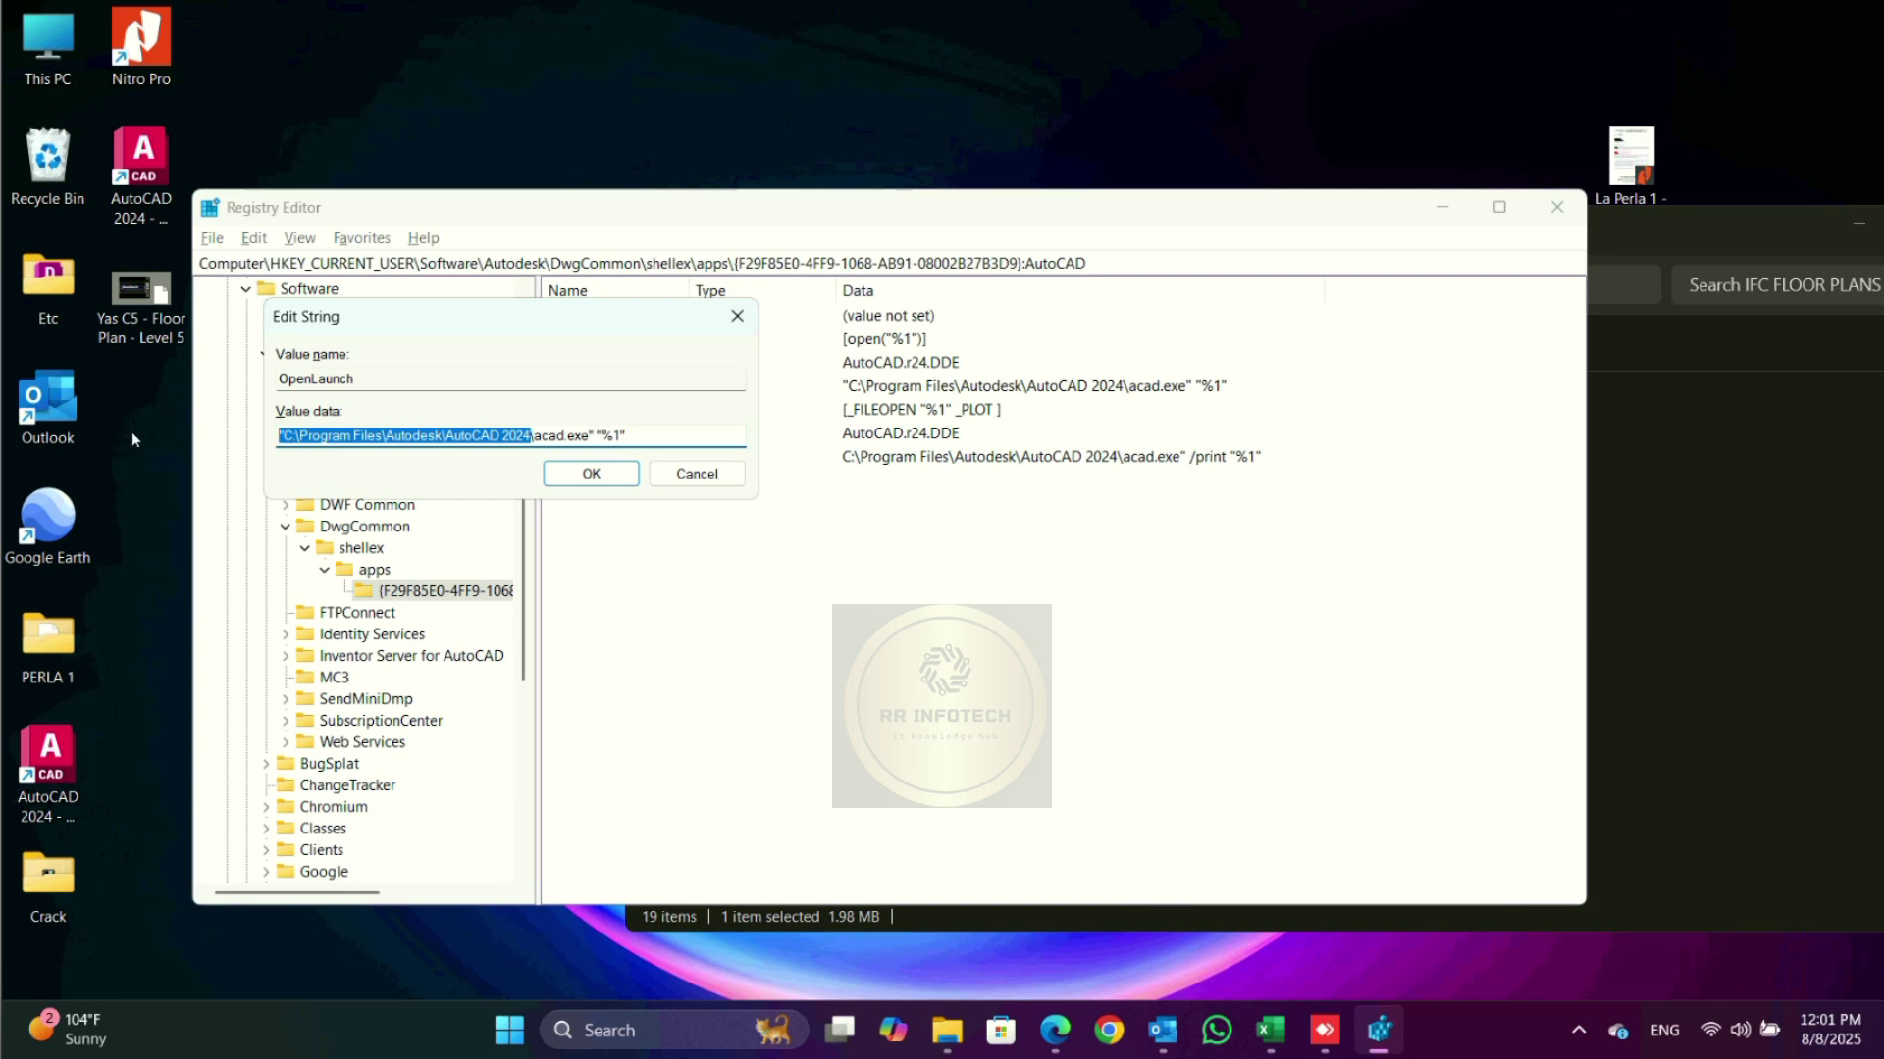
{"action": "type", "text": "C:\\Program Files\\Autodesk\\AutoCAD 2024"}
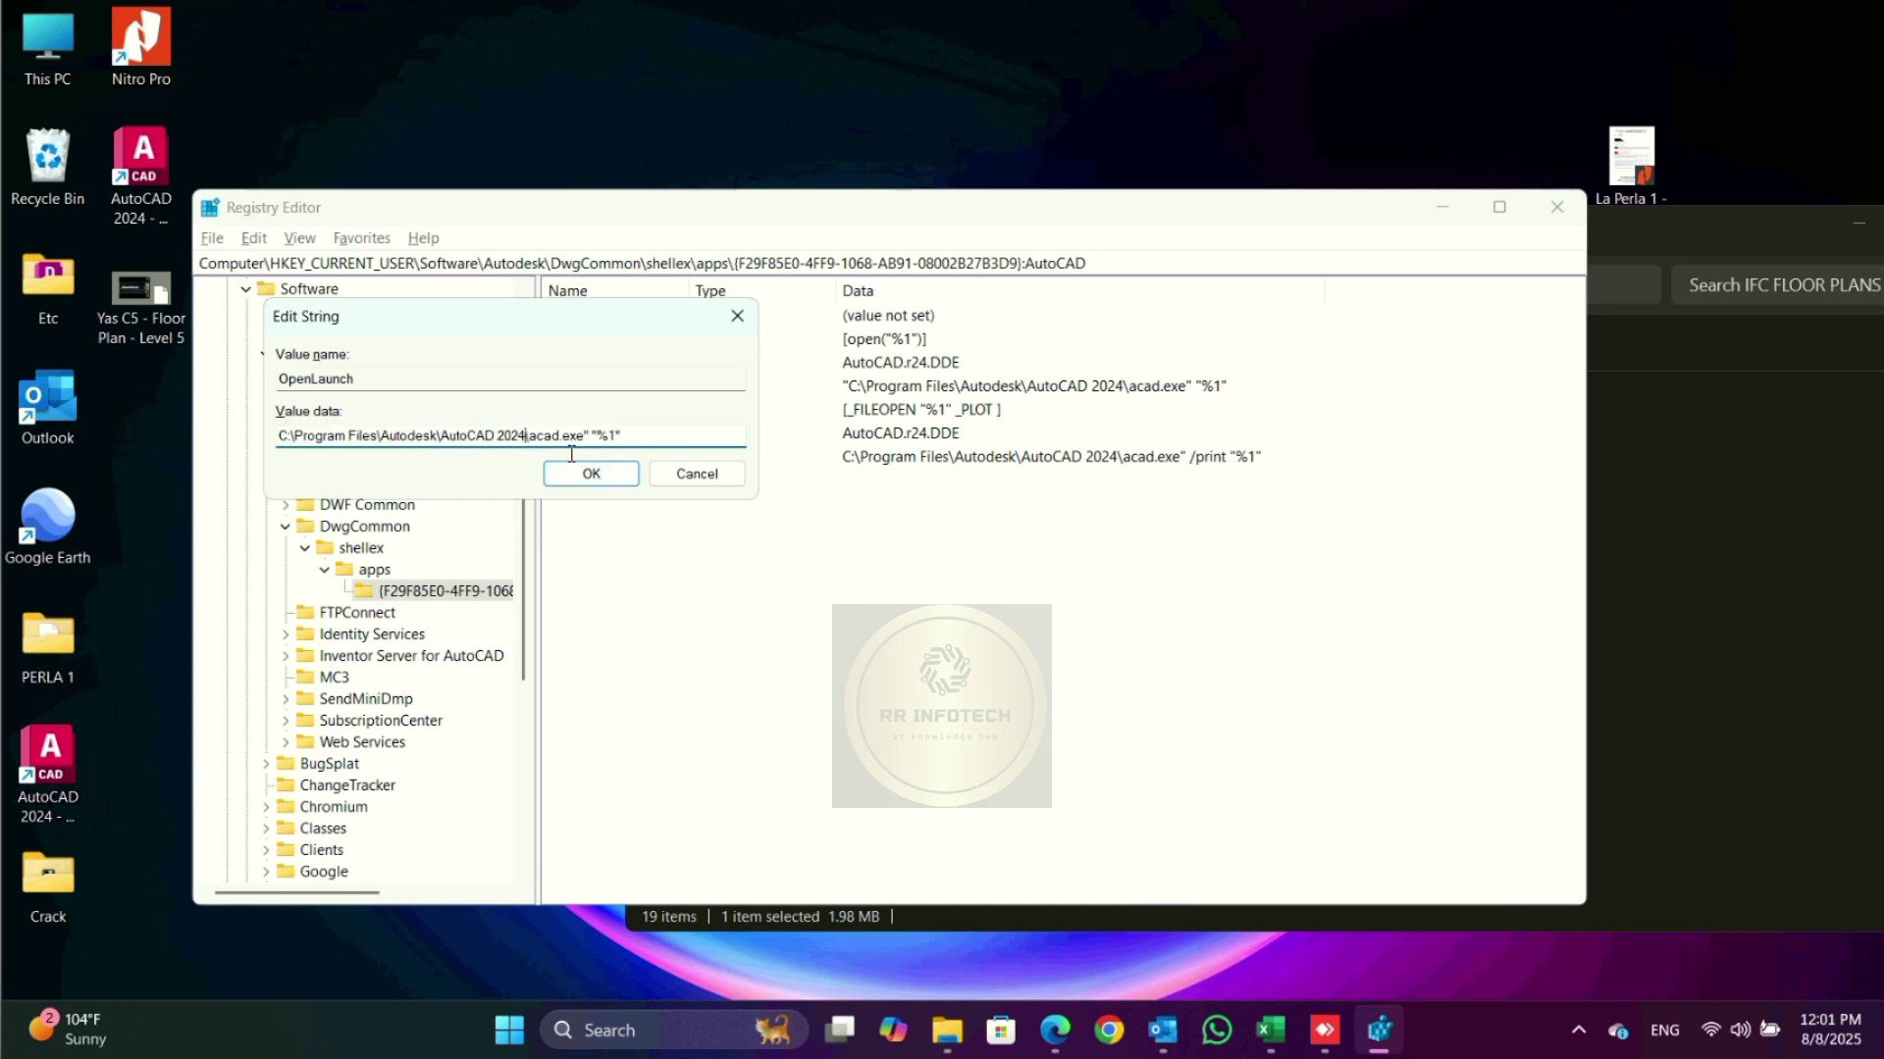
{"action": "left_click", "coordinate": [670, 473]}
Step: Reopen OpenLaunch and confirm its data still points to the AutoCAD 2024 acad.exe path
{"action": "left_click", "coordinate": [916, 391]}
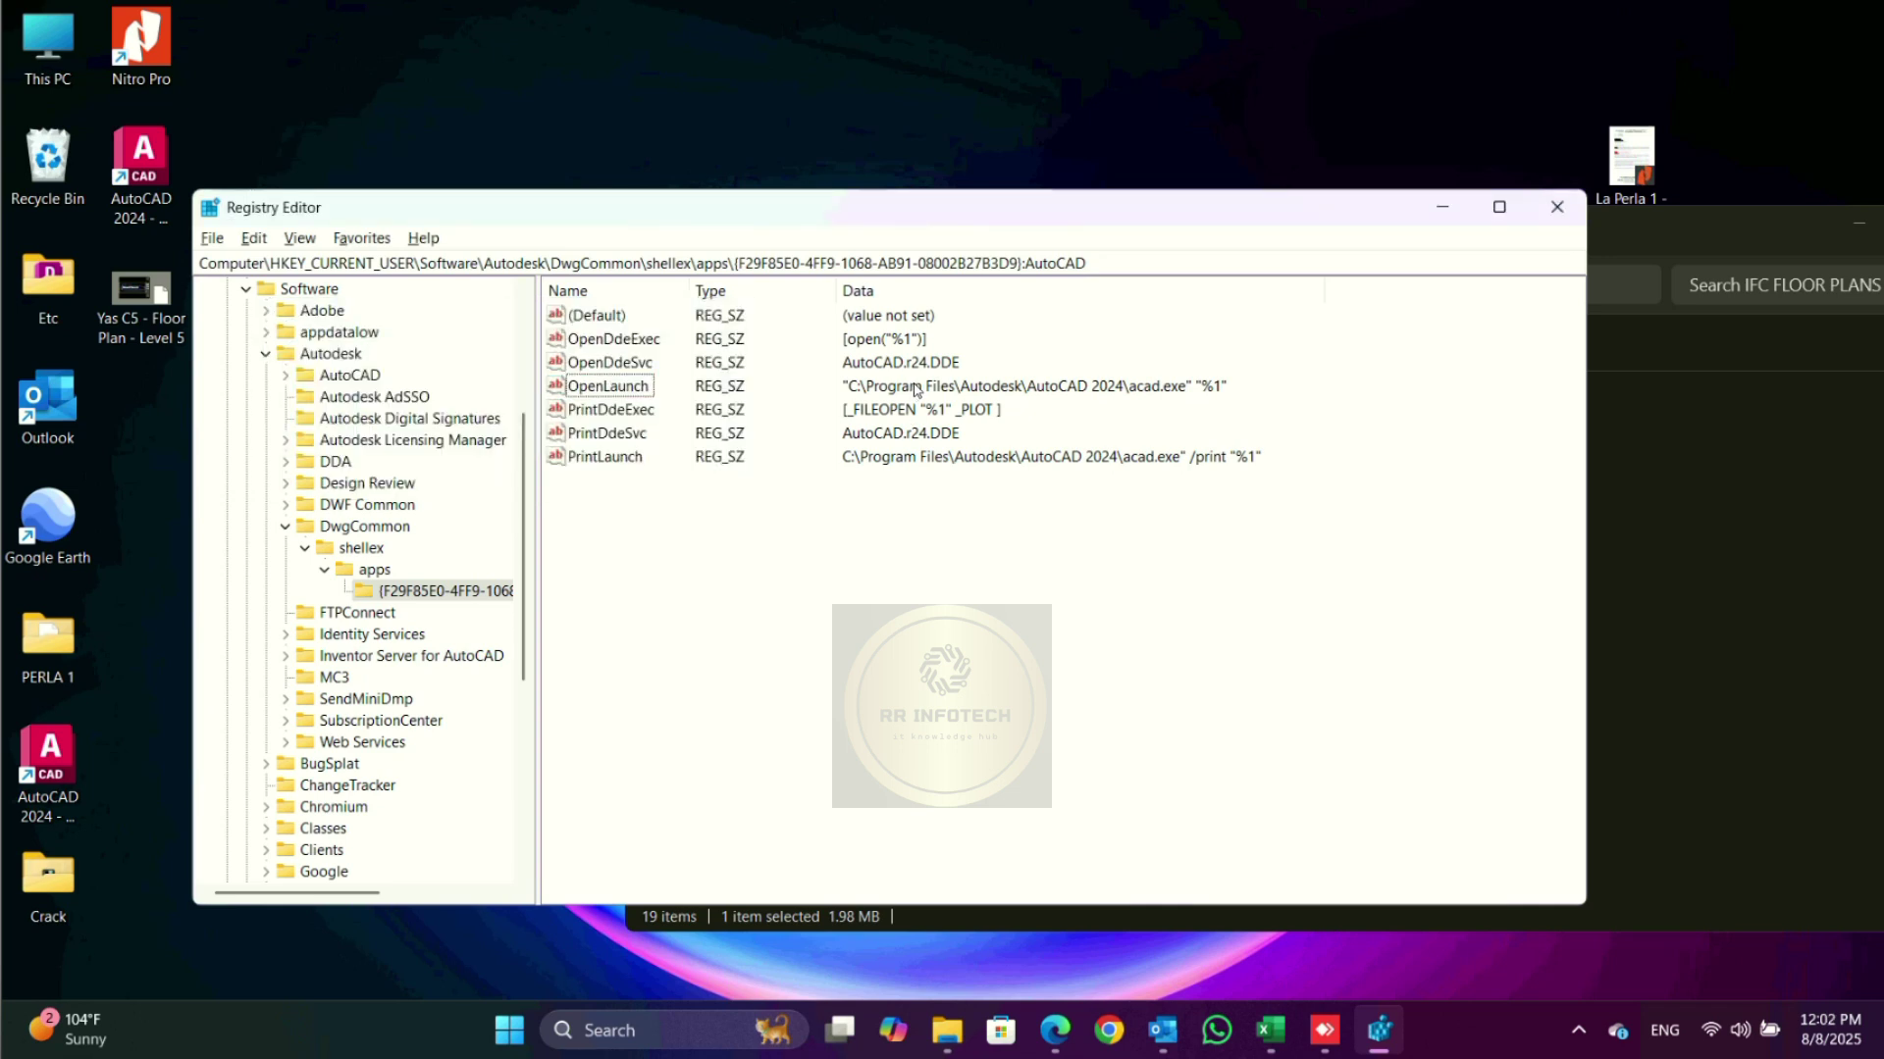
{"action": "scroll", "coordinate": [528, 402], "scroll_direction": "up", "scroll_amount": 4}
{"action": "double_click", "coordinate": [608, 385]}
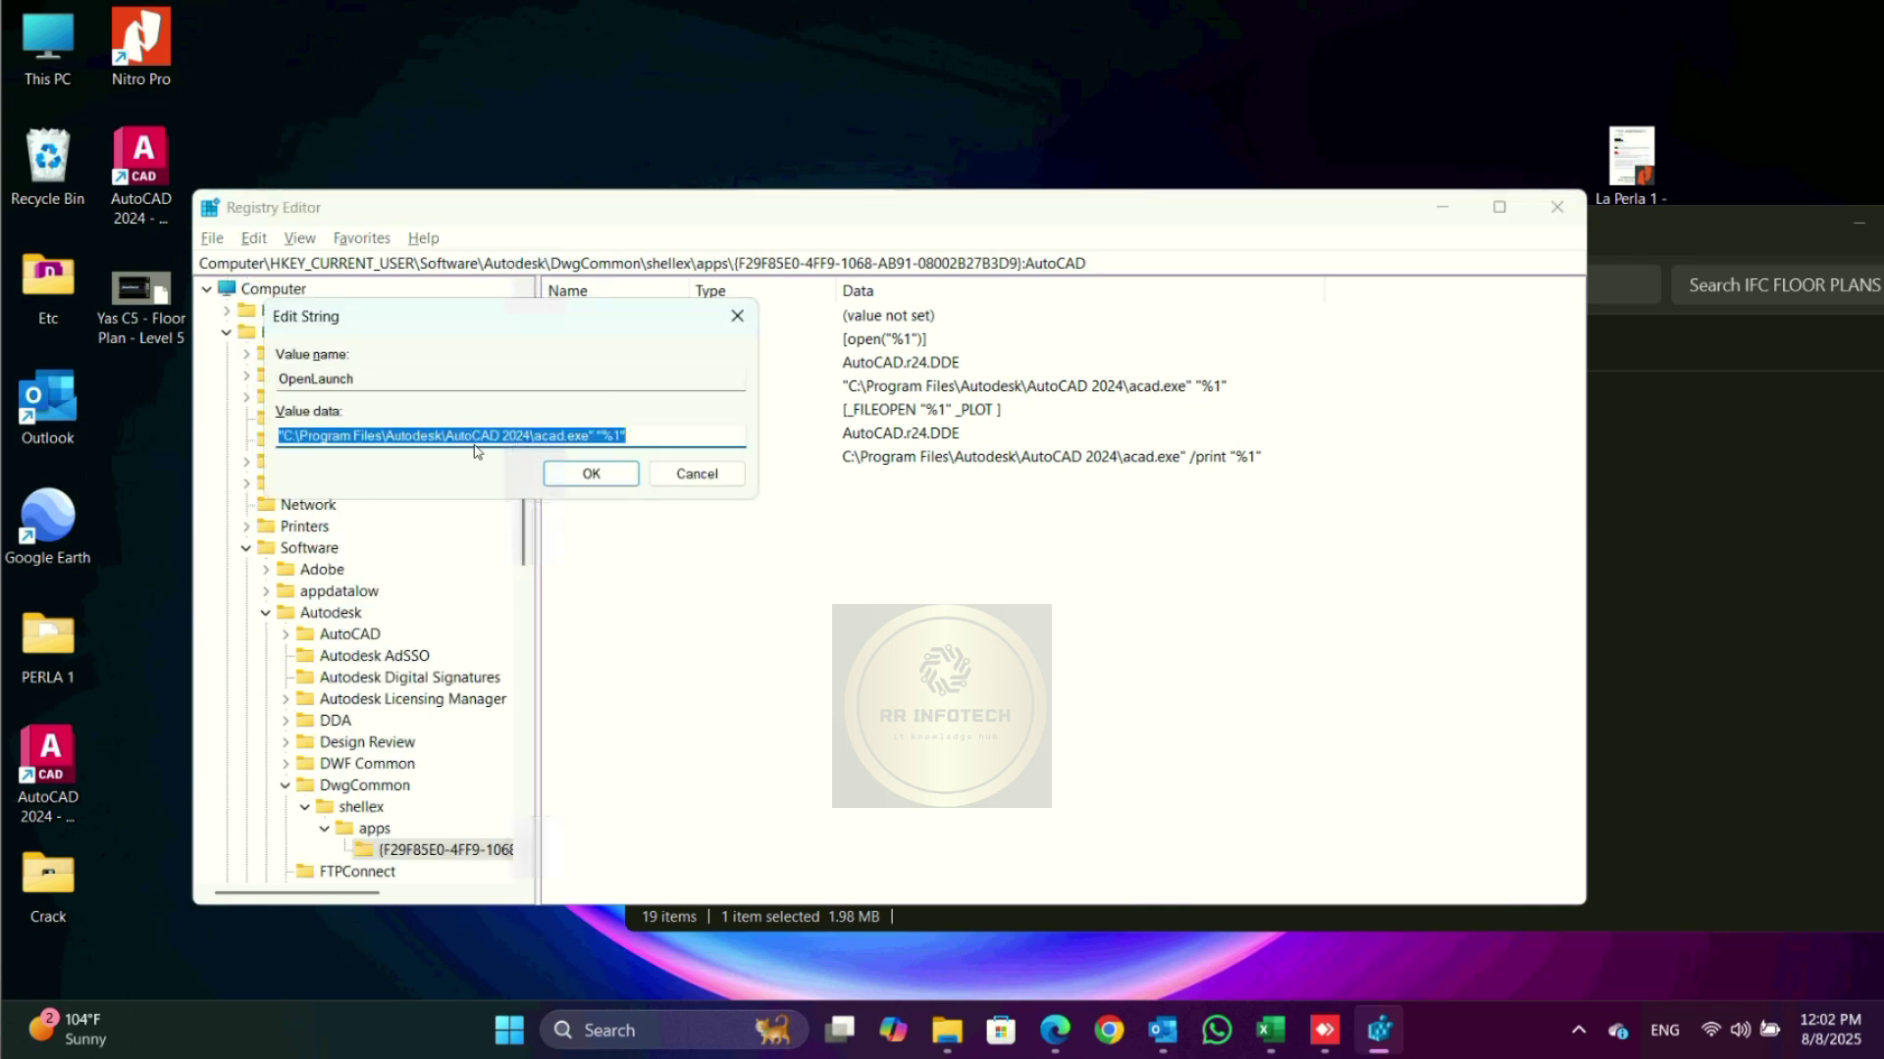
{"action": "left_click", "coordinate": [297, 436]}
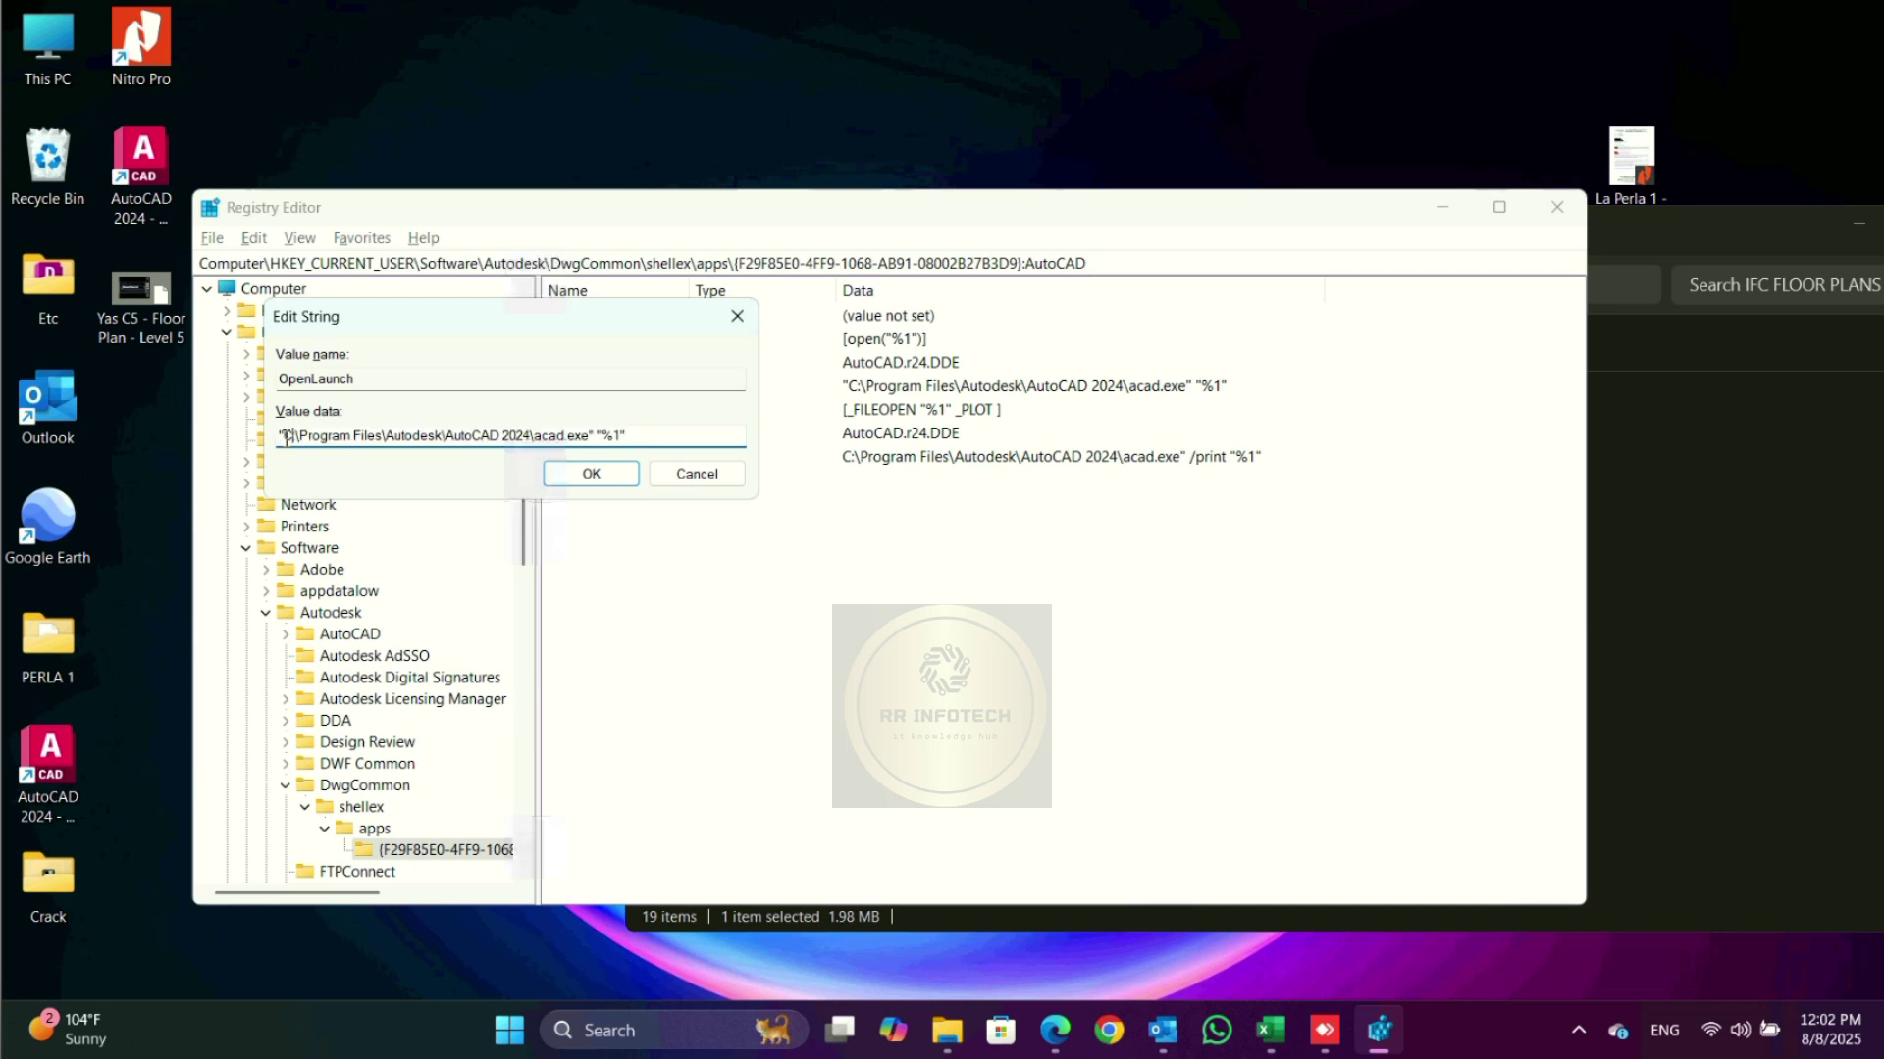
{"action": "left_click_drag", "start_coordinate": [296, 436], "coordinate": [575, 432]}
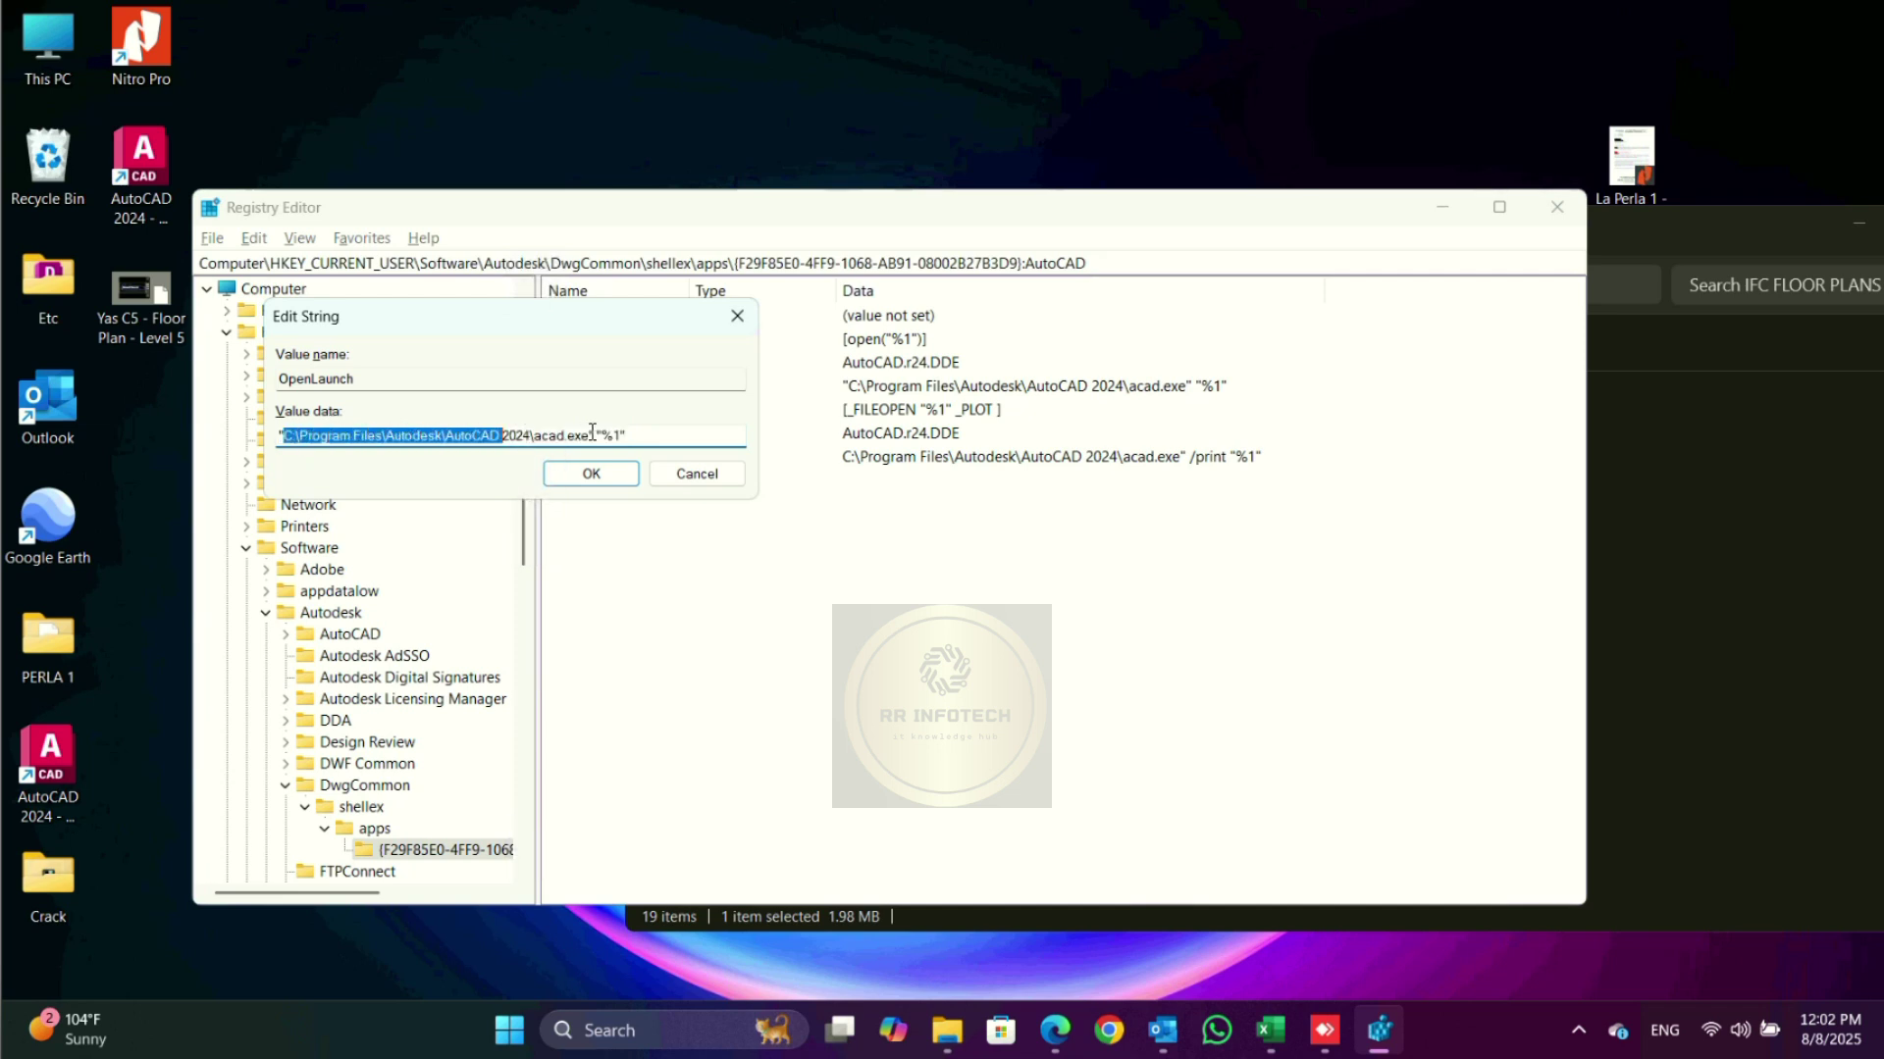
{"action": "left_click_drag", "start_coordinate": [539, 433], "coordinate": [535, 434]}
{"action": "left_click", "coordinate": [530, 437]}
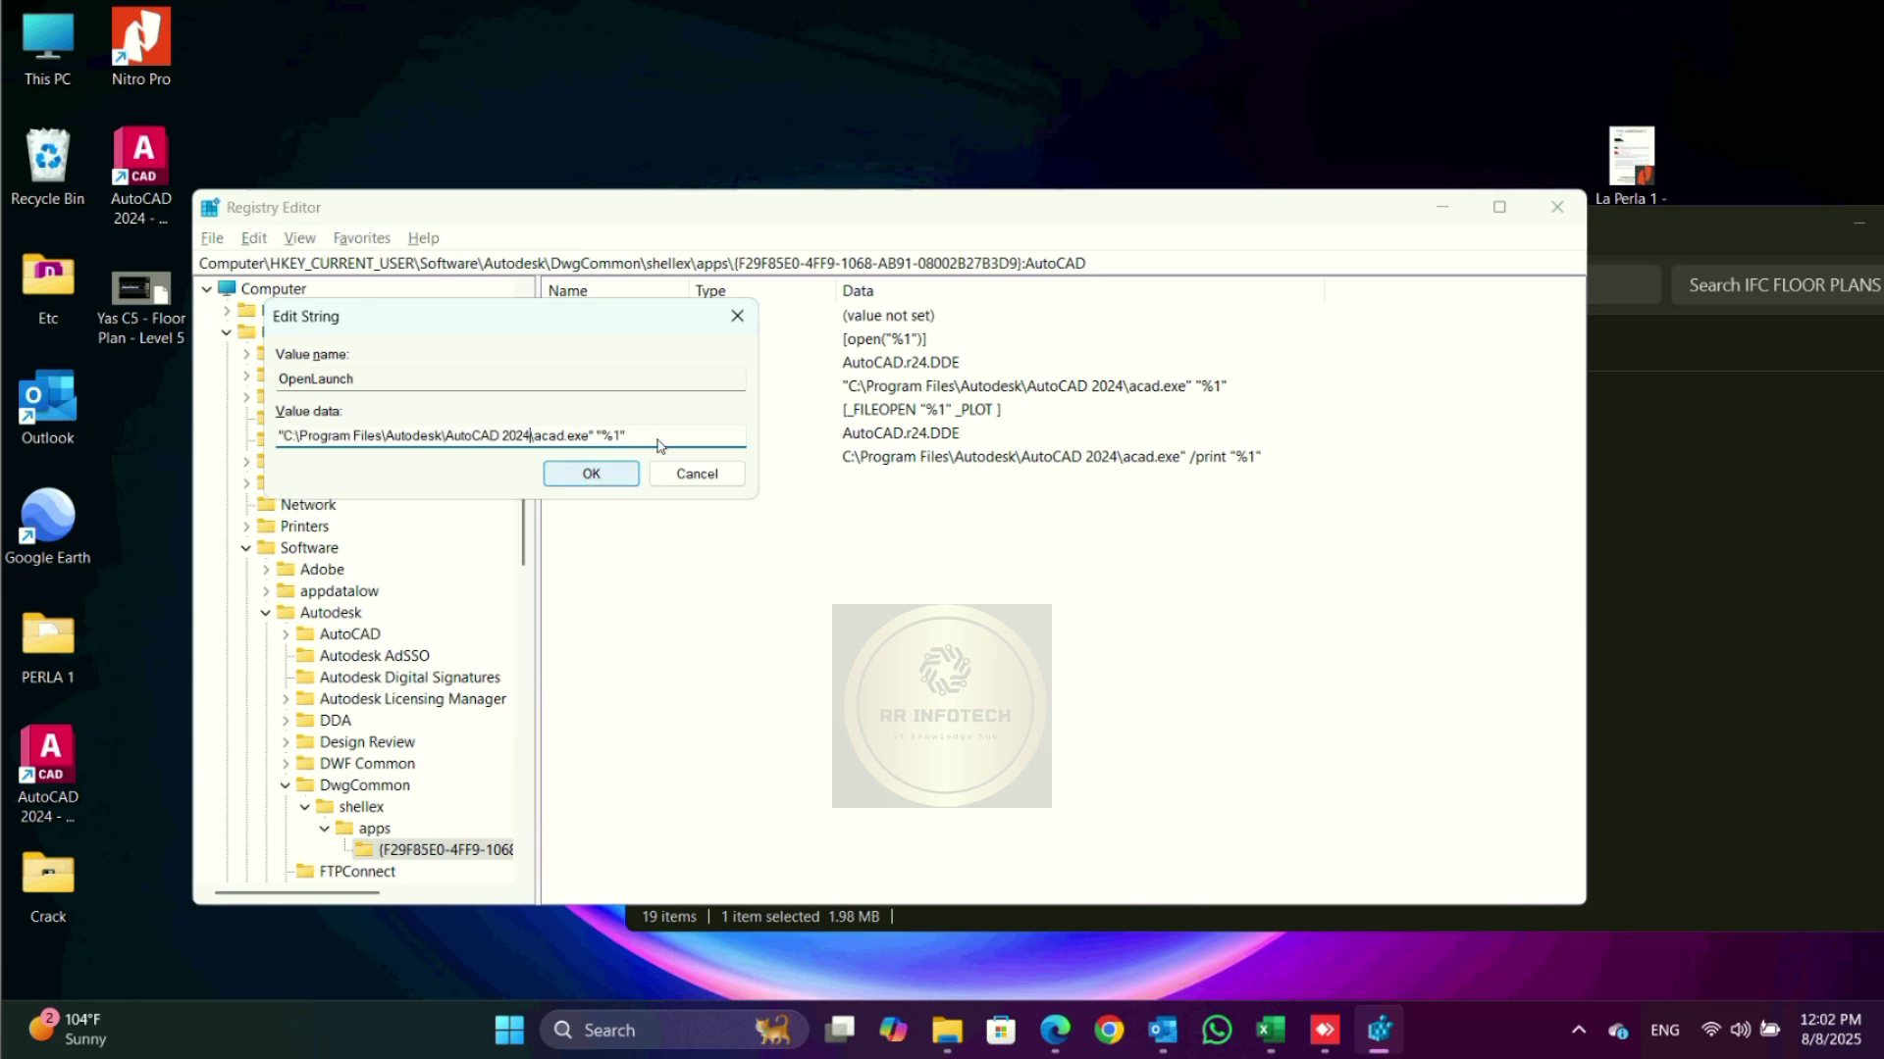
{"action": "left_click", "coordinate": [591, 486]}
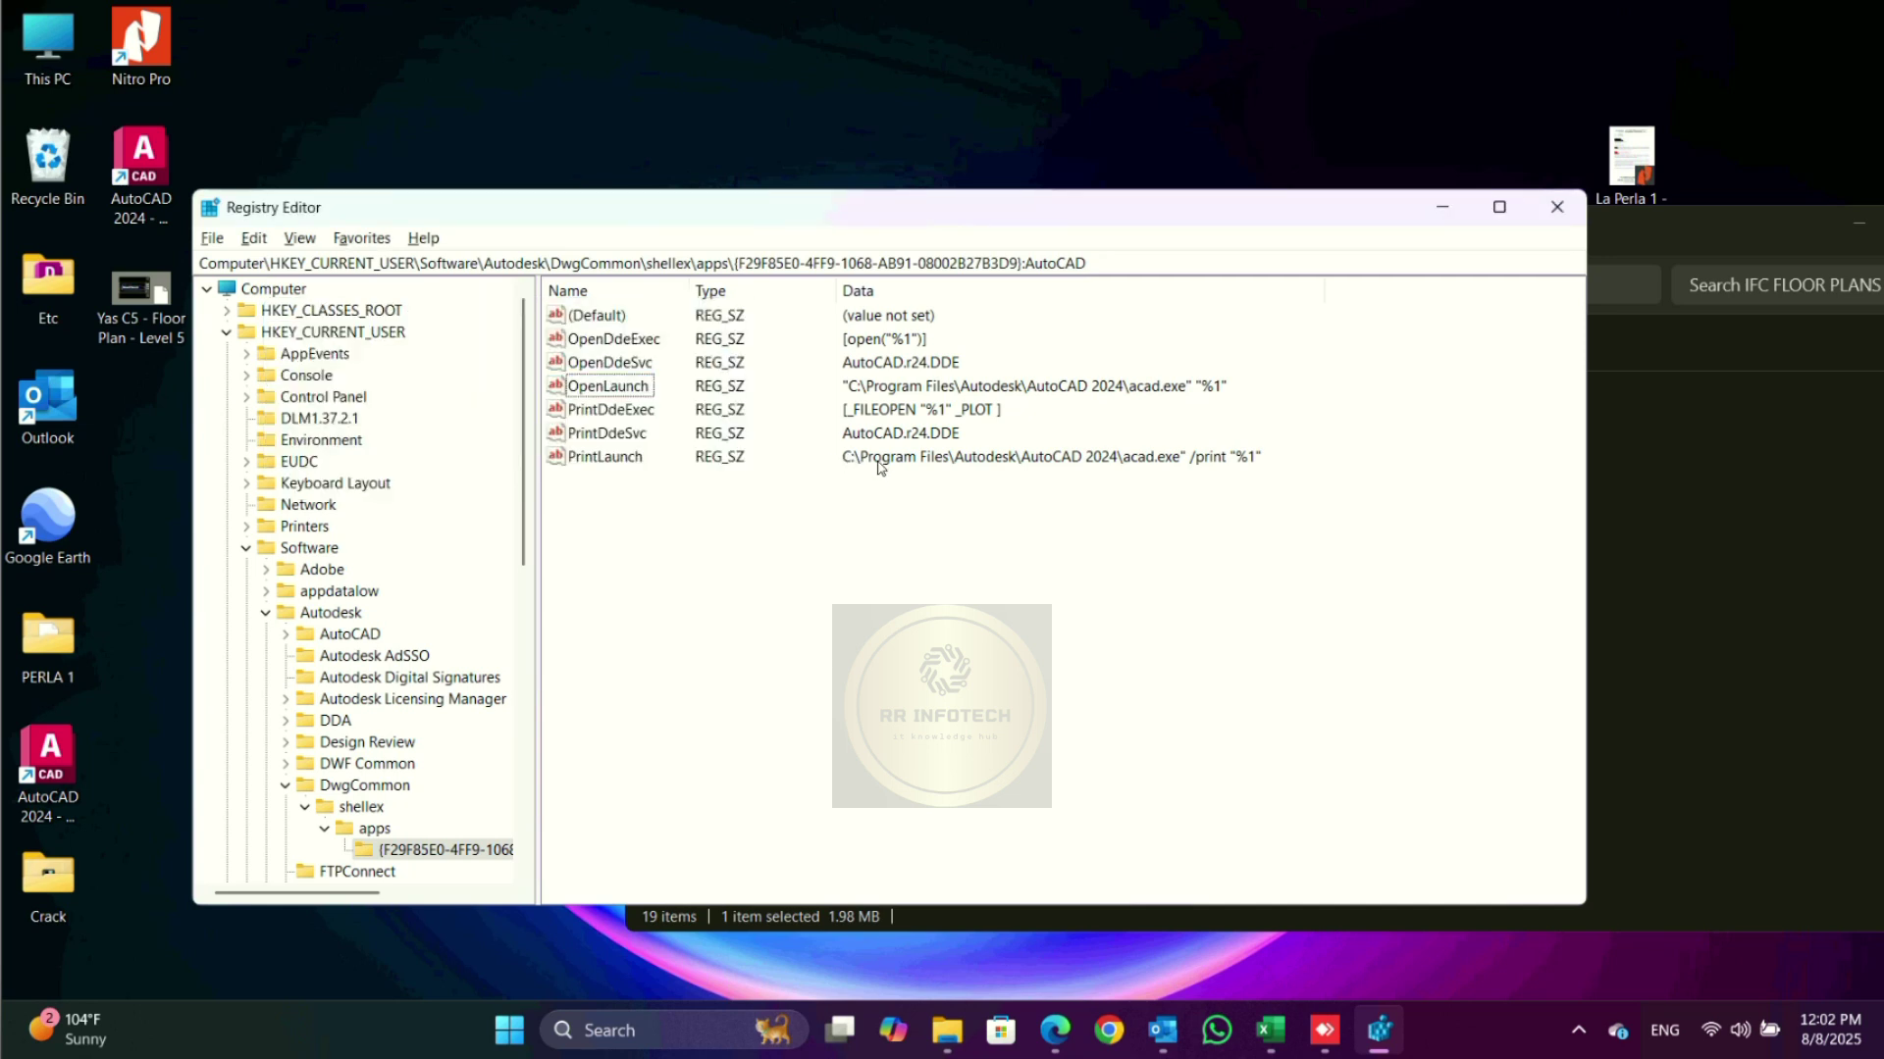
Step: Add the missing opening quote to PrintLaunch's AutoCAD 2024 acad.exe path and exit Registry Editor
{"action": "double_click", "coordinate": [589, 458]}
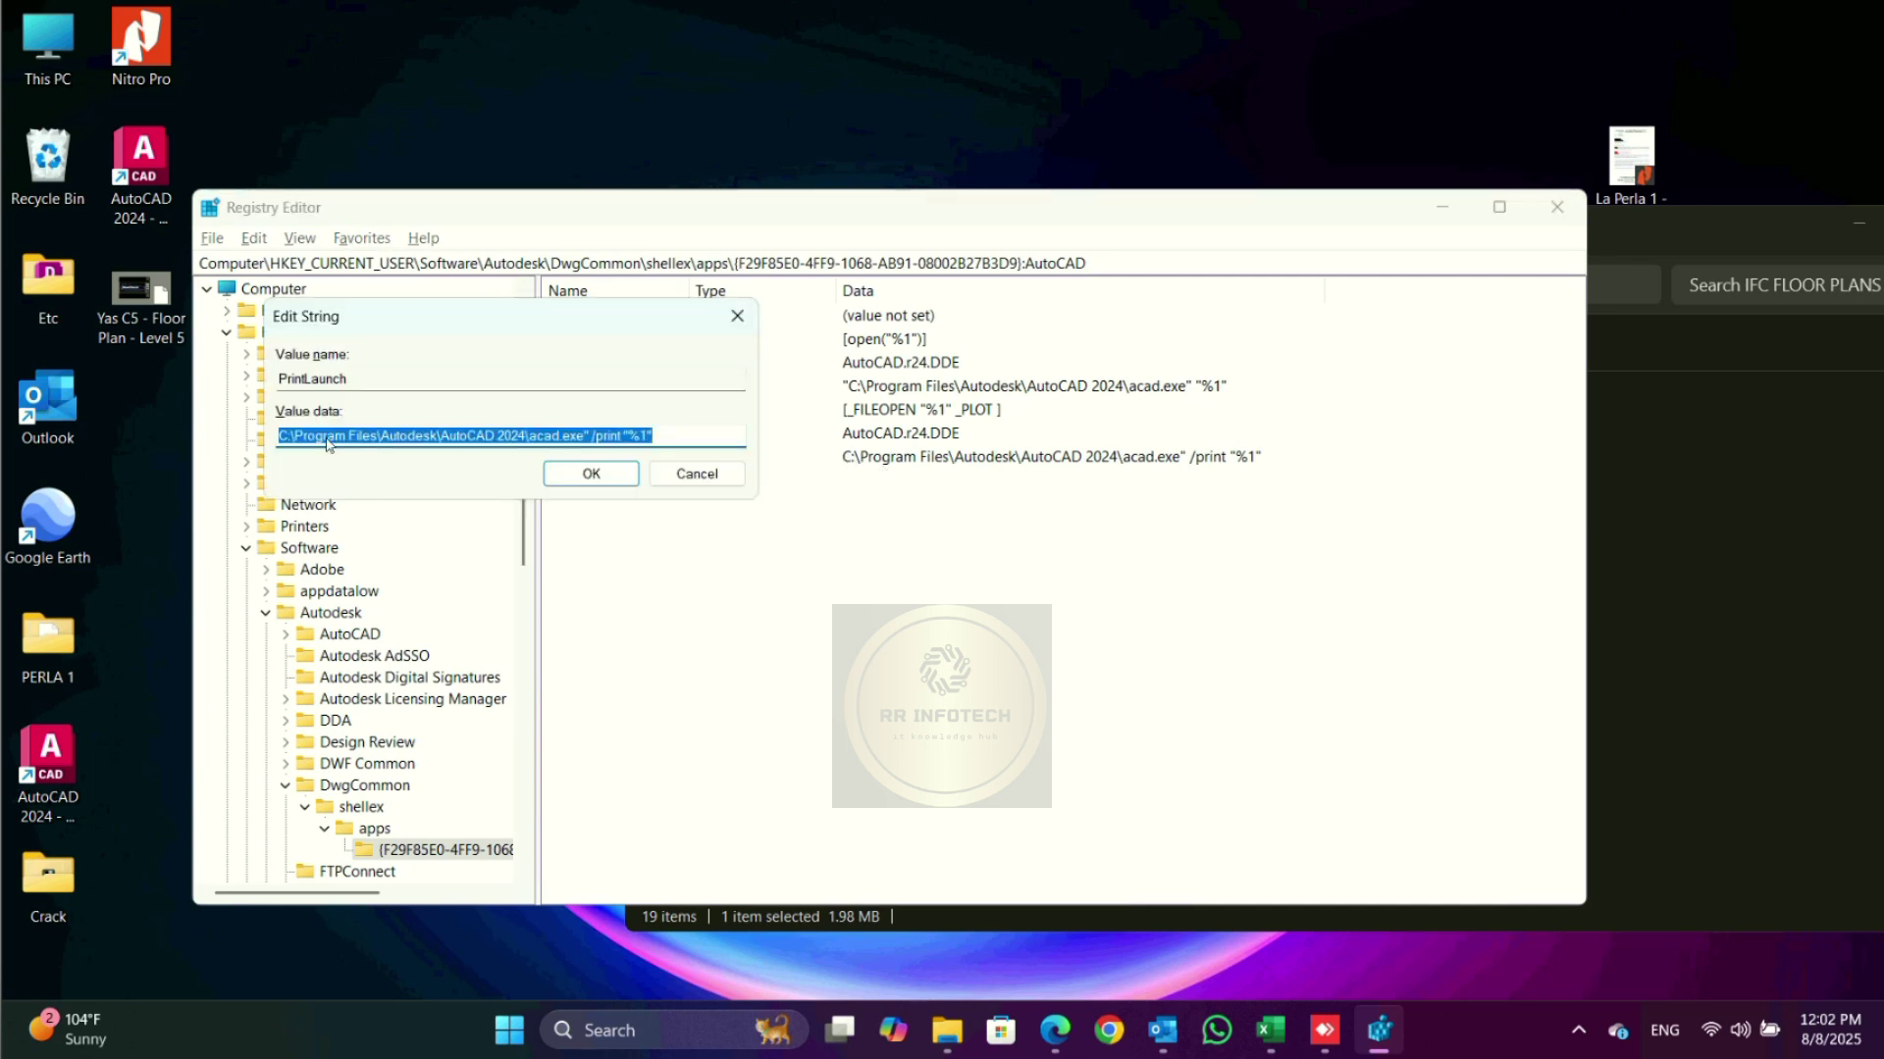
{"action": "left_click", "coordinate": [327, 437]}
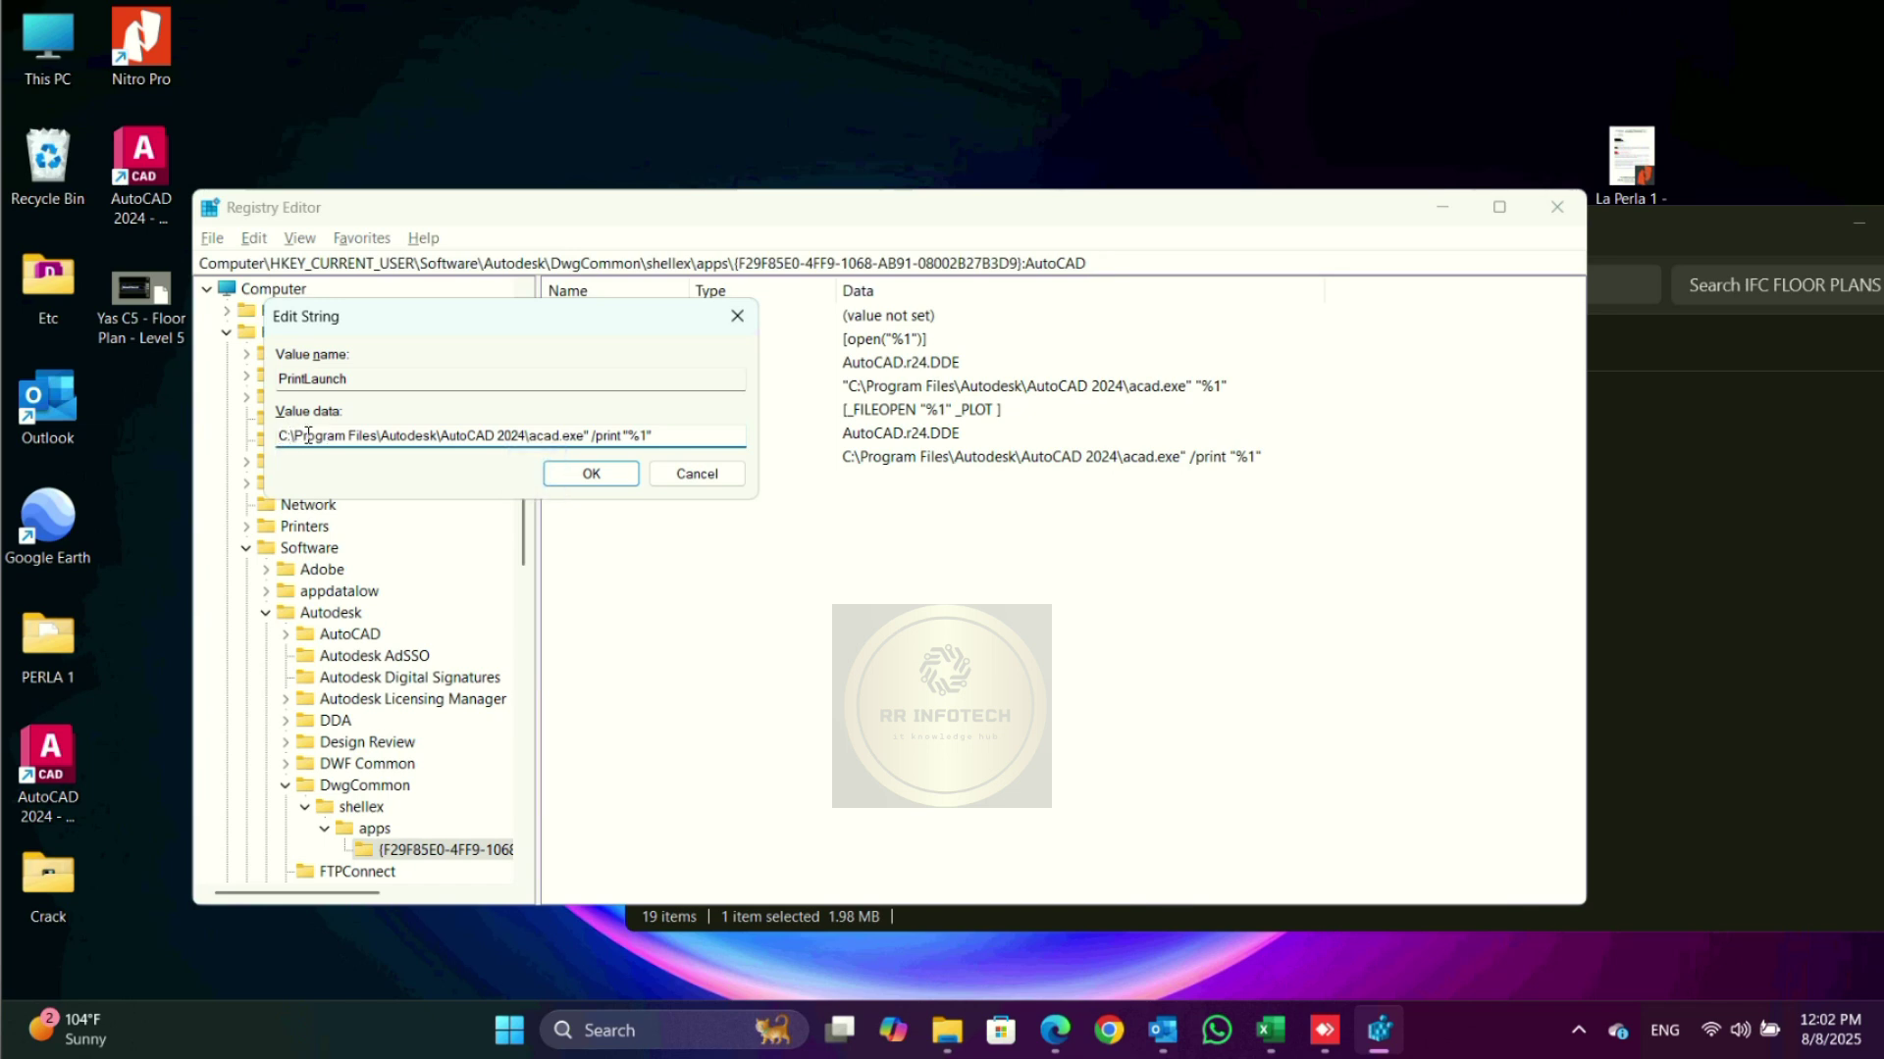
{"action": "left_click_drag", "start_coordinate": [502, 320], "coordinate": [690, 504]}
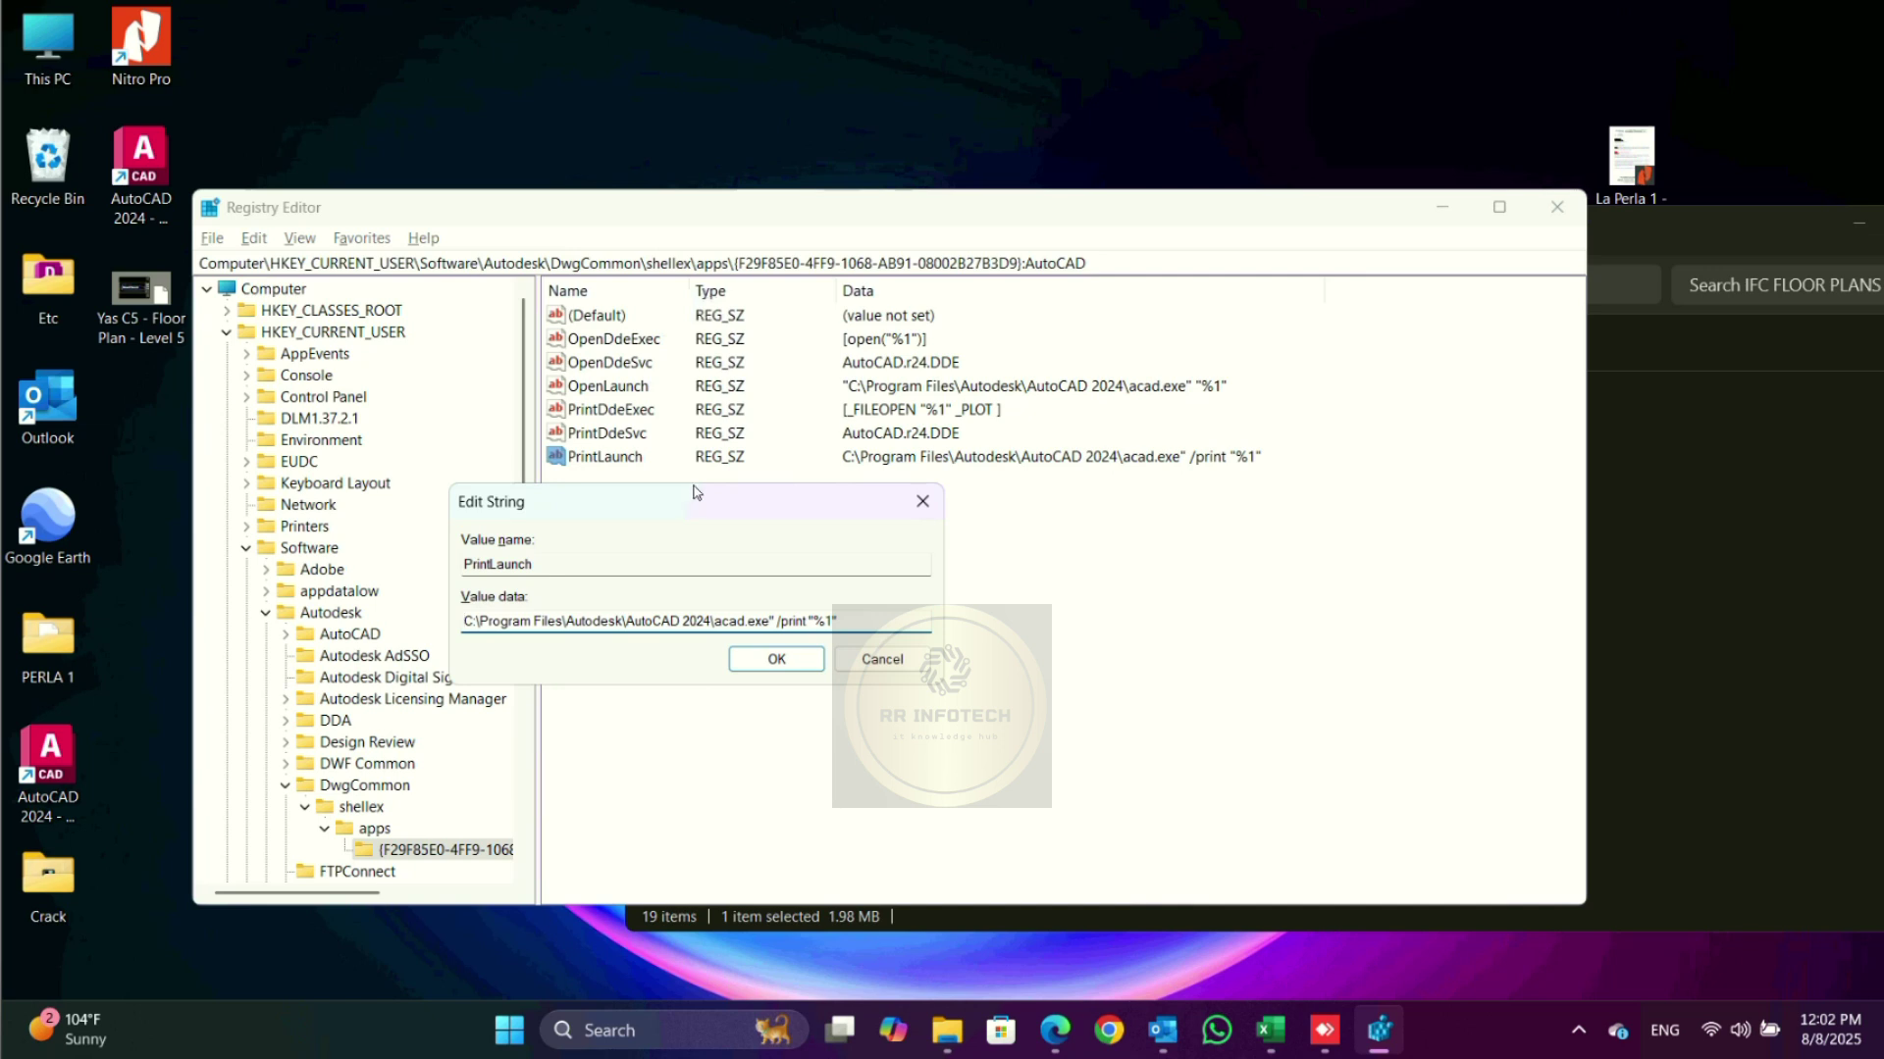
{"action": "type", "text": "\""}
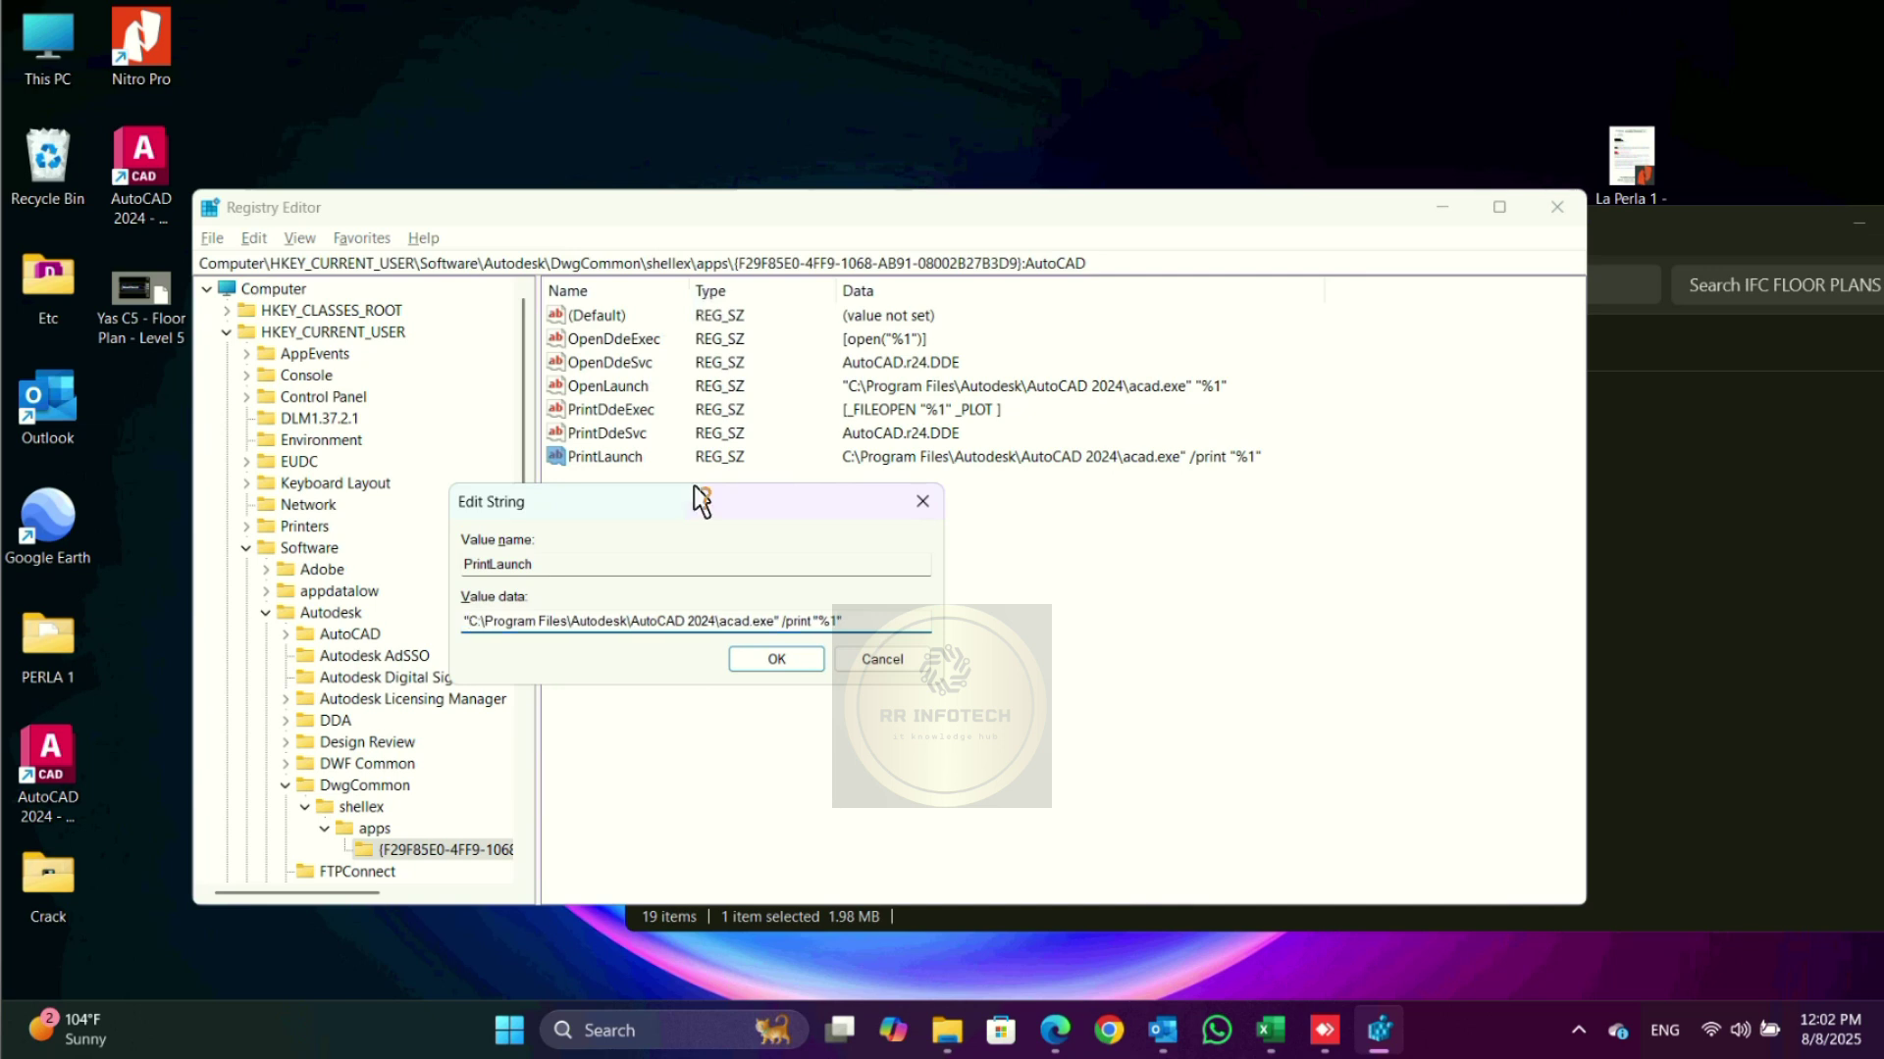
{"action": "left_click", "coordinate": [781, 661]}
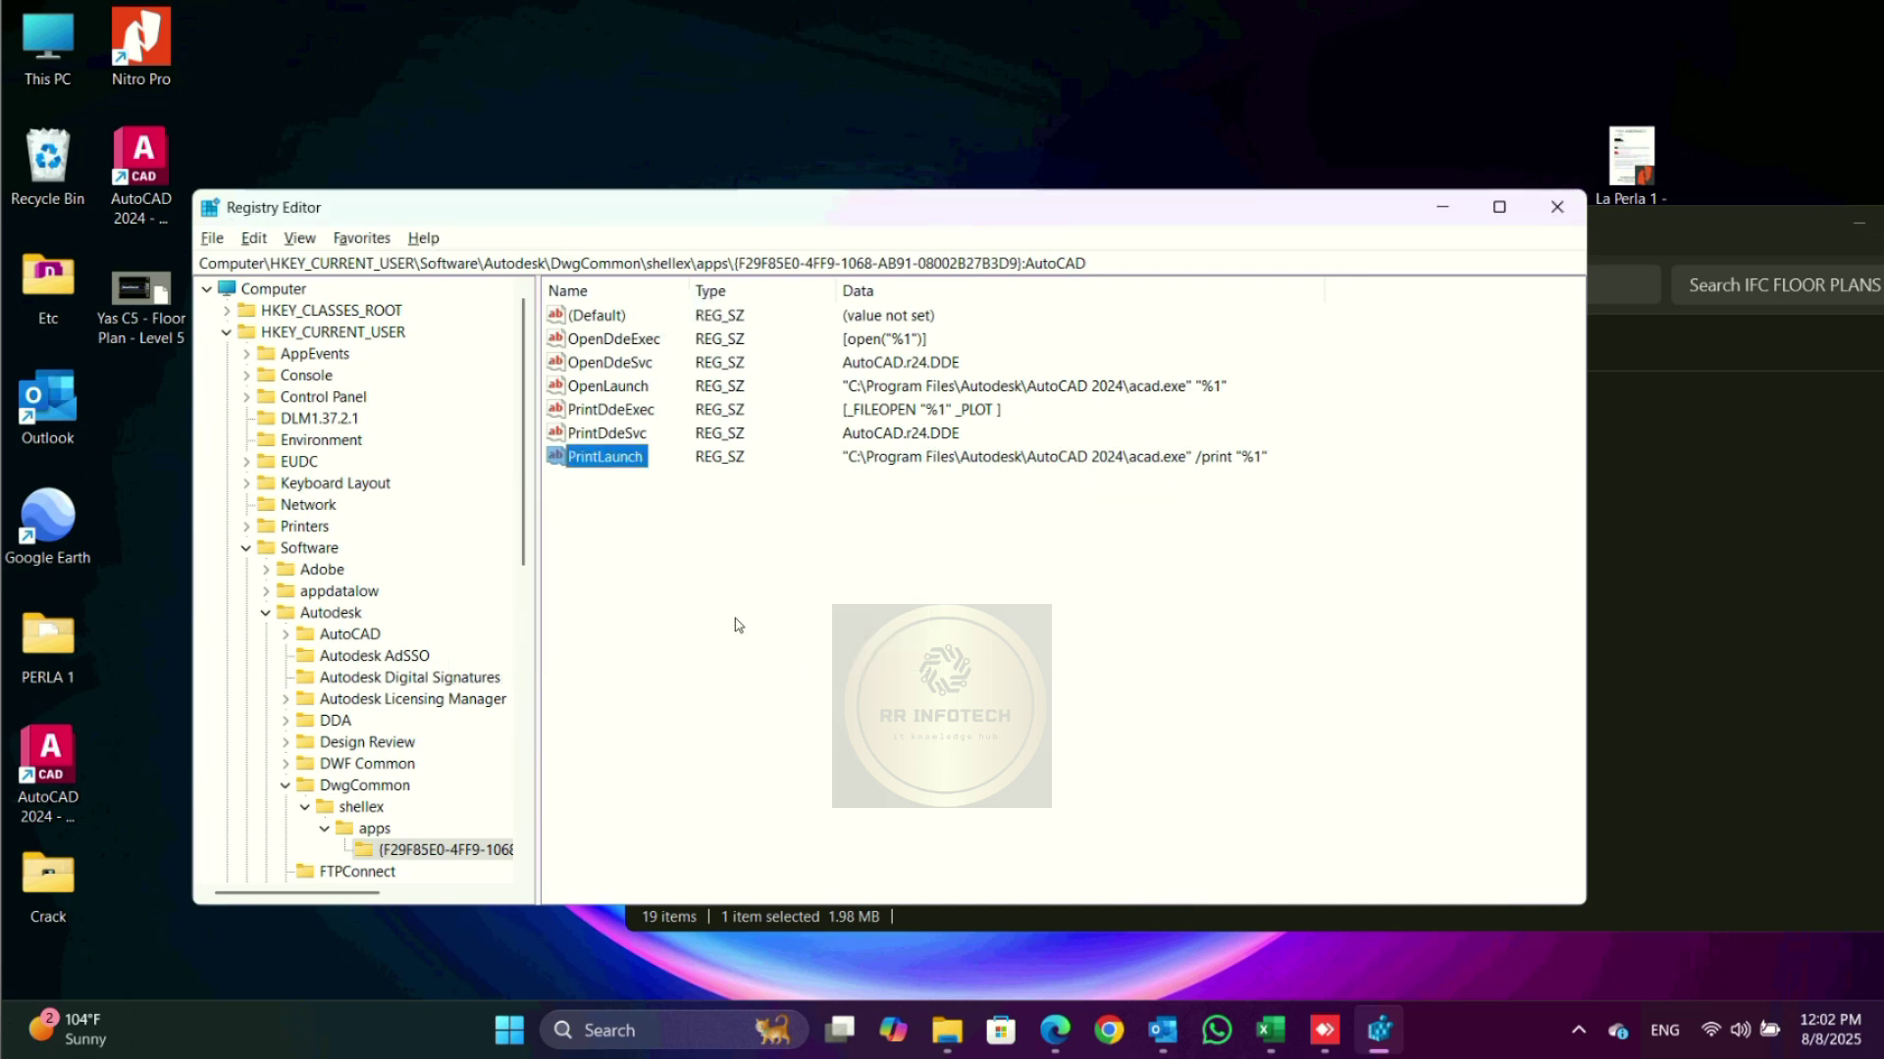
{"action": "left_click", "coordinate": [1557, 207]}
{"action": "key", "text": "alt+F4"}
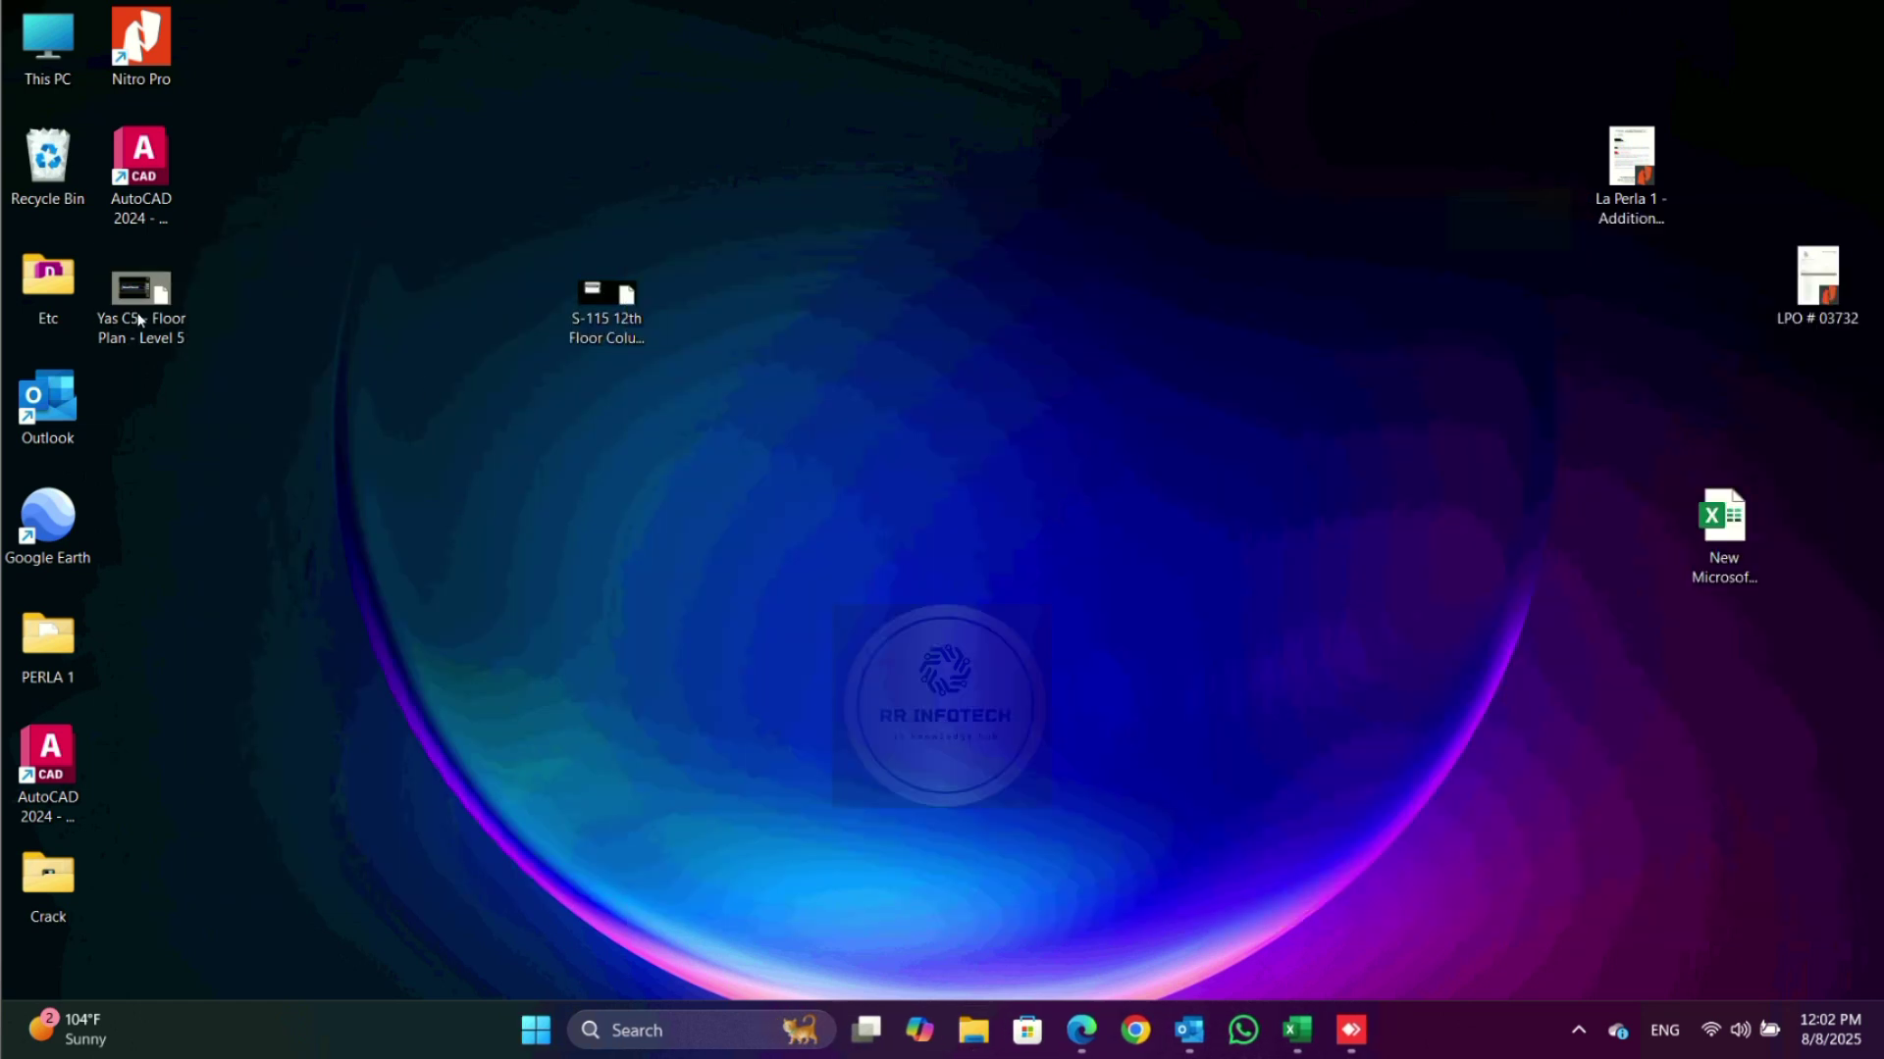
Step: Open Yas C5 - Floor Plan - Level 5.dwg 'Just once' with AutoCAD 2021, then show the Start menu
{"action": "double_click", "coordinate": [140, 314]}
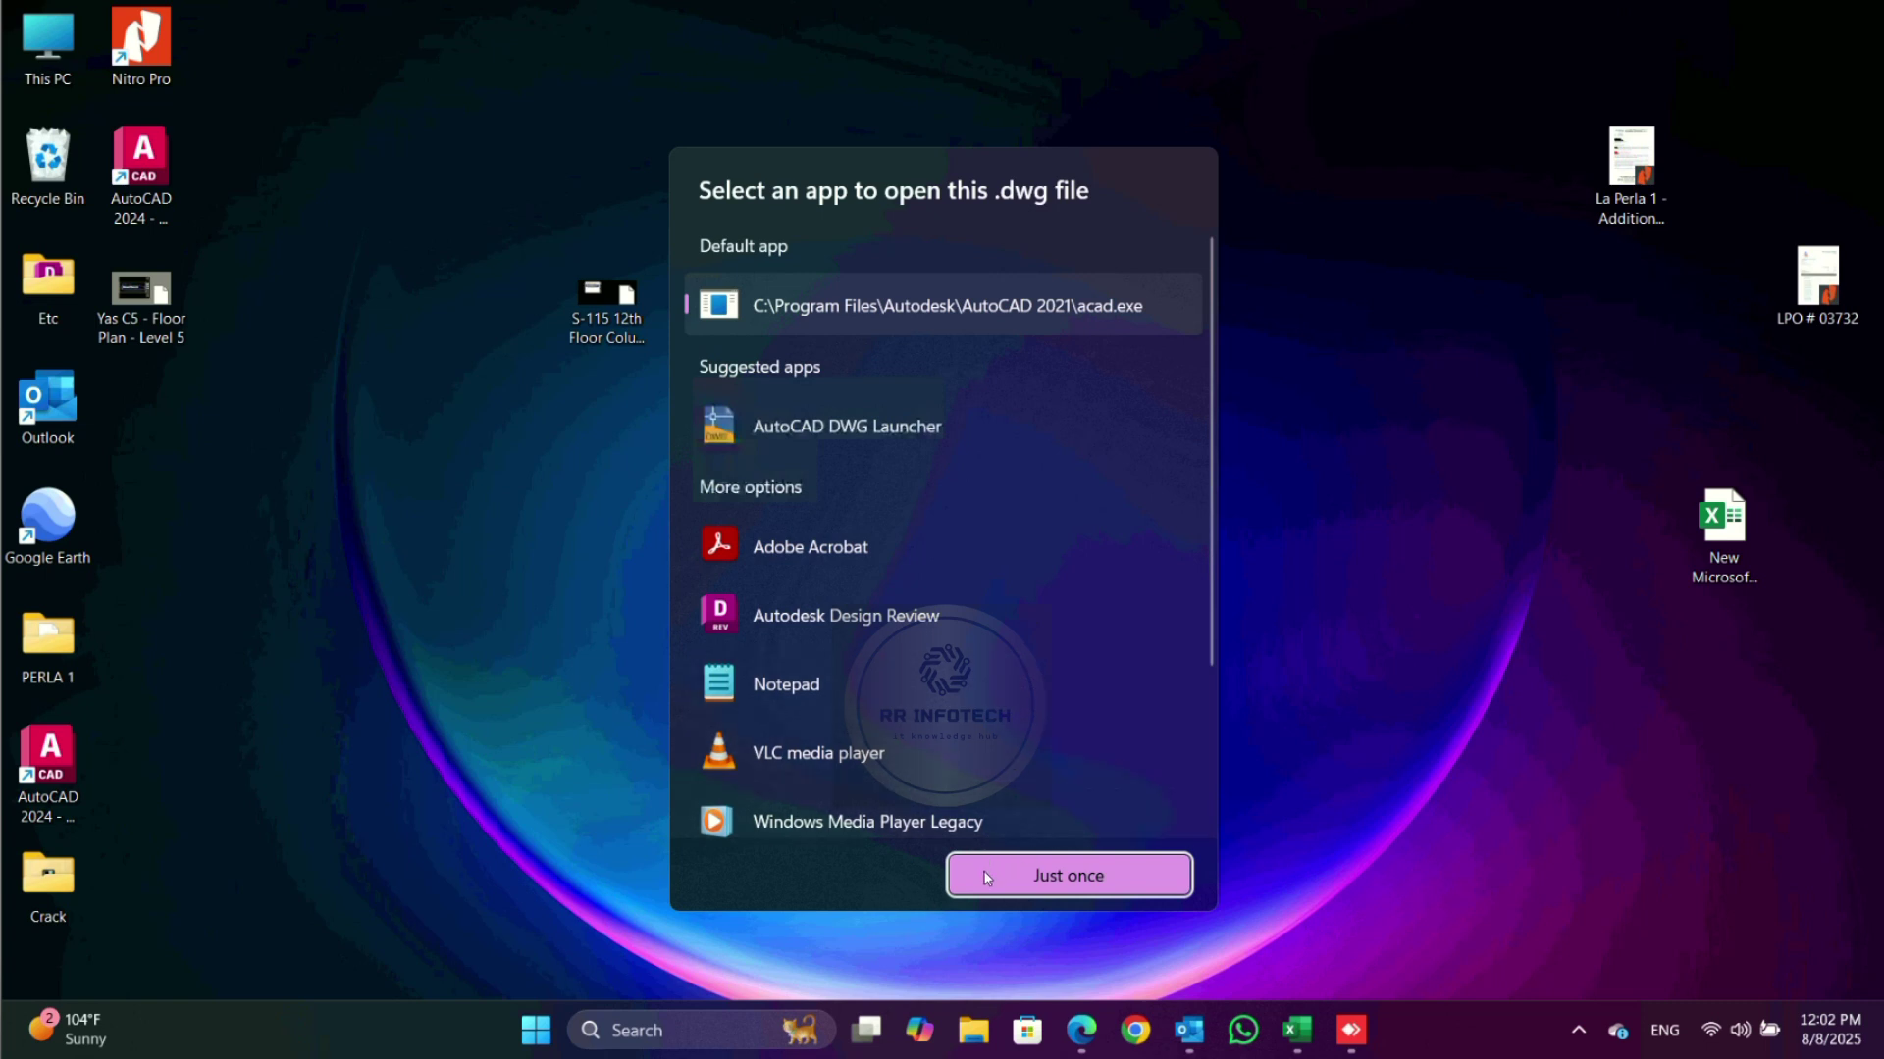
{"action": "left_click", "coordinate": [1102, 883]}
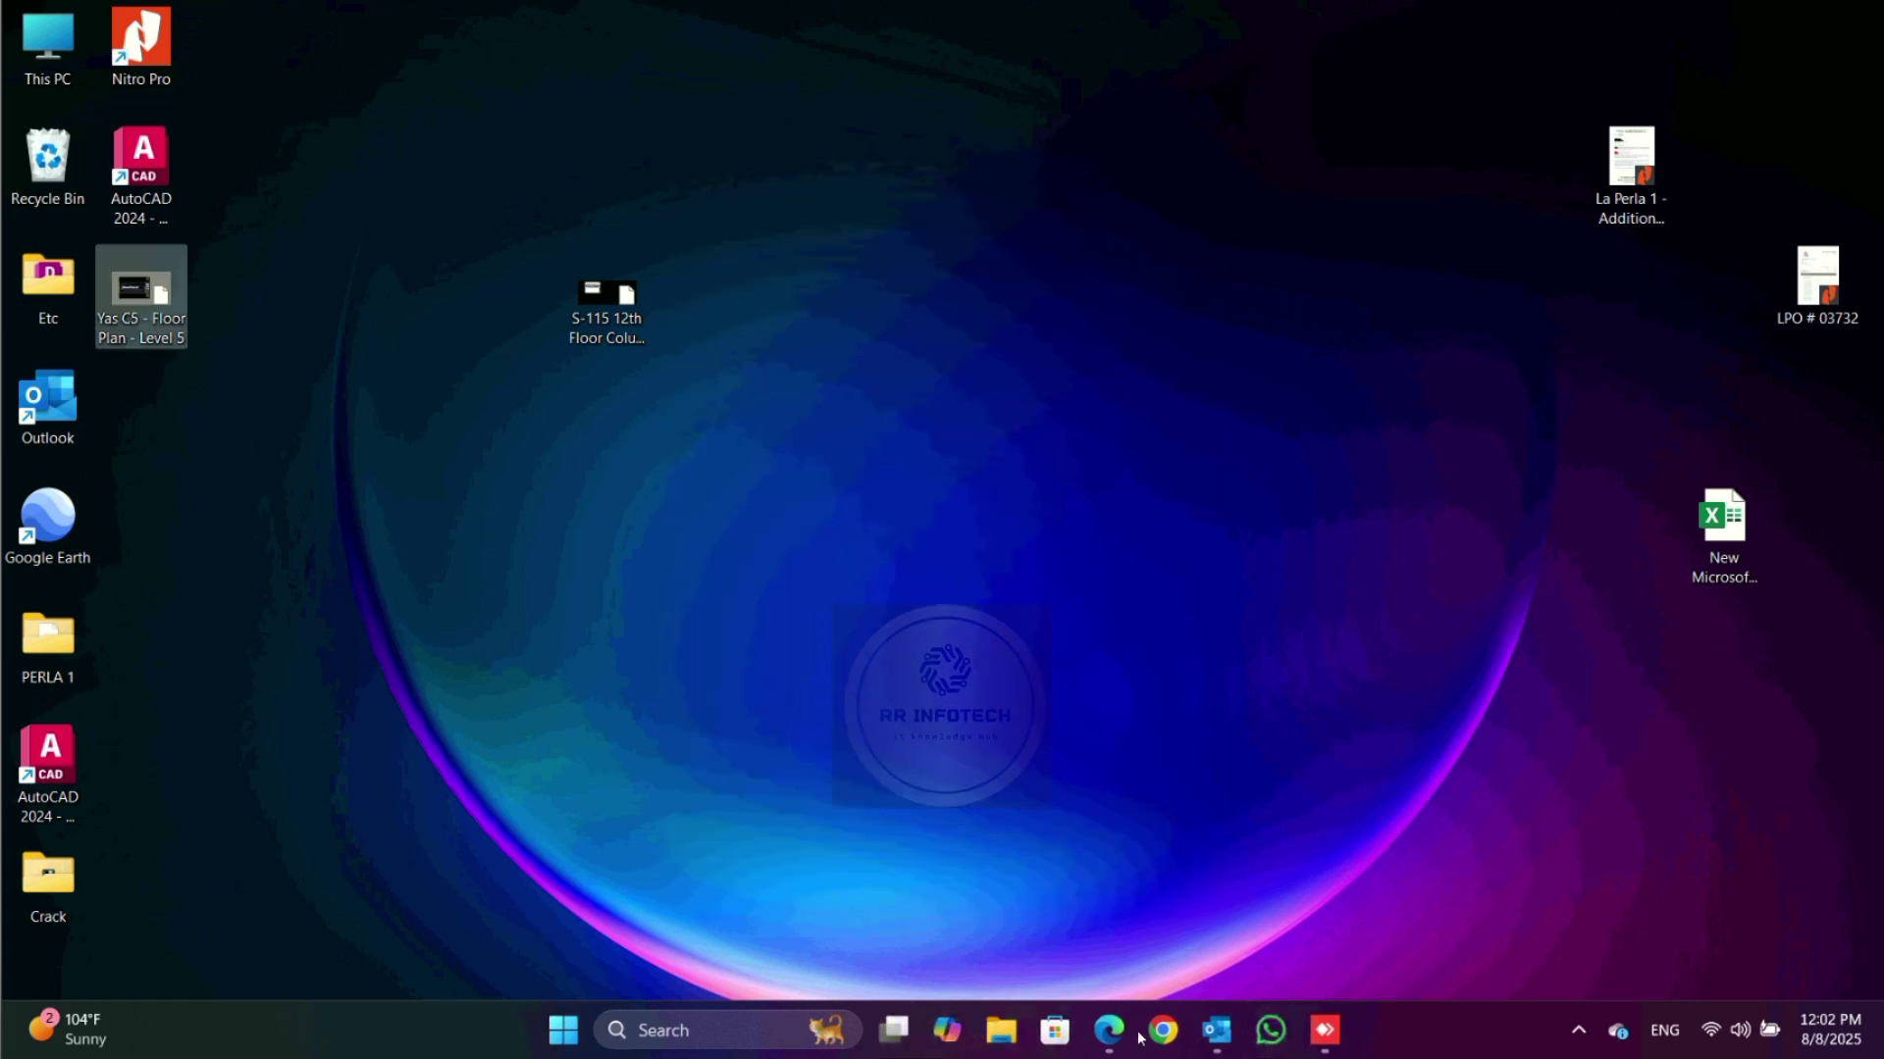
{"action": "left_click", "coordinate": [565, 1030]}
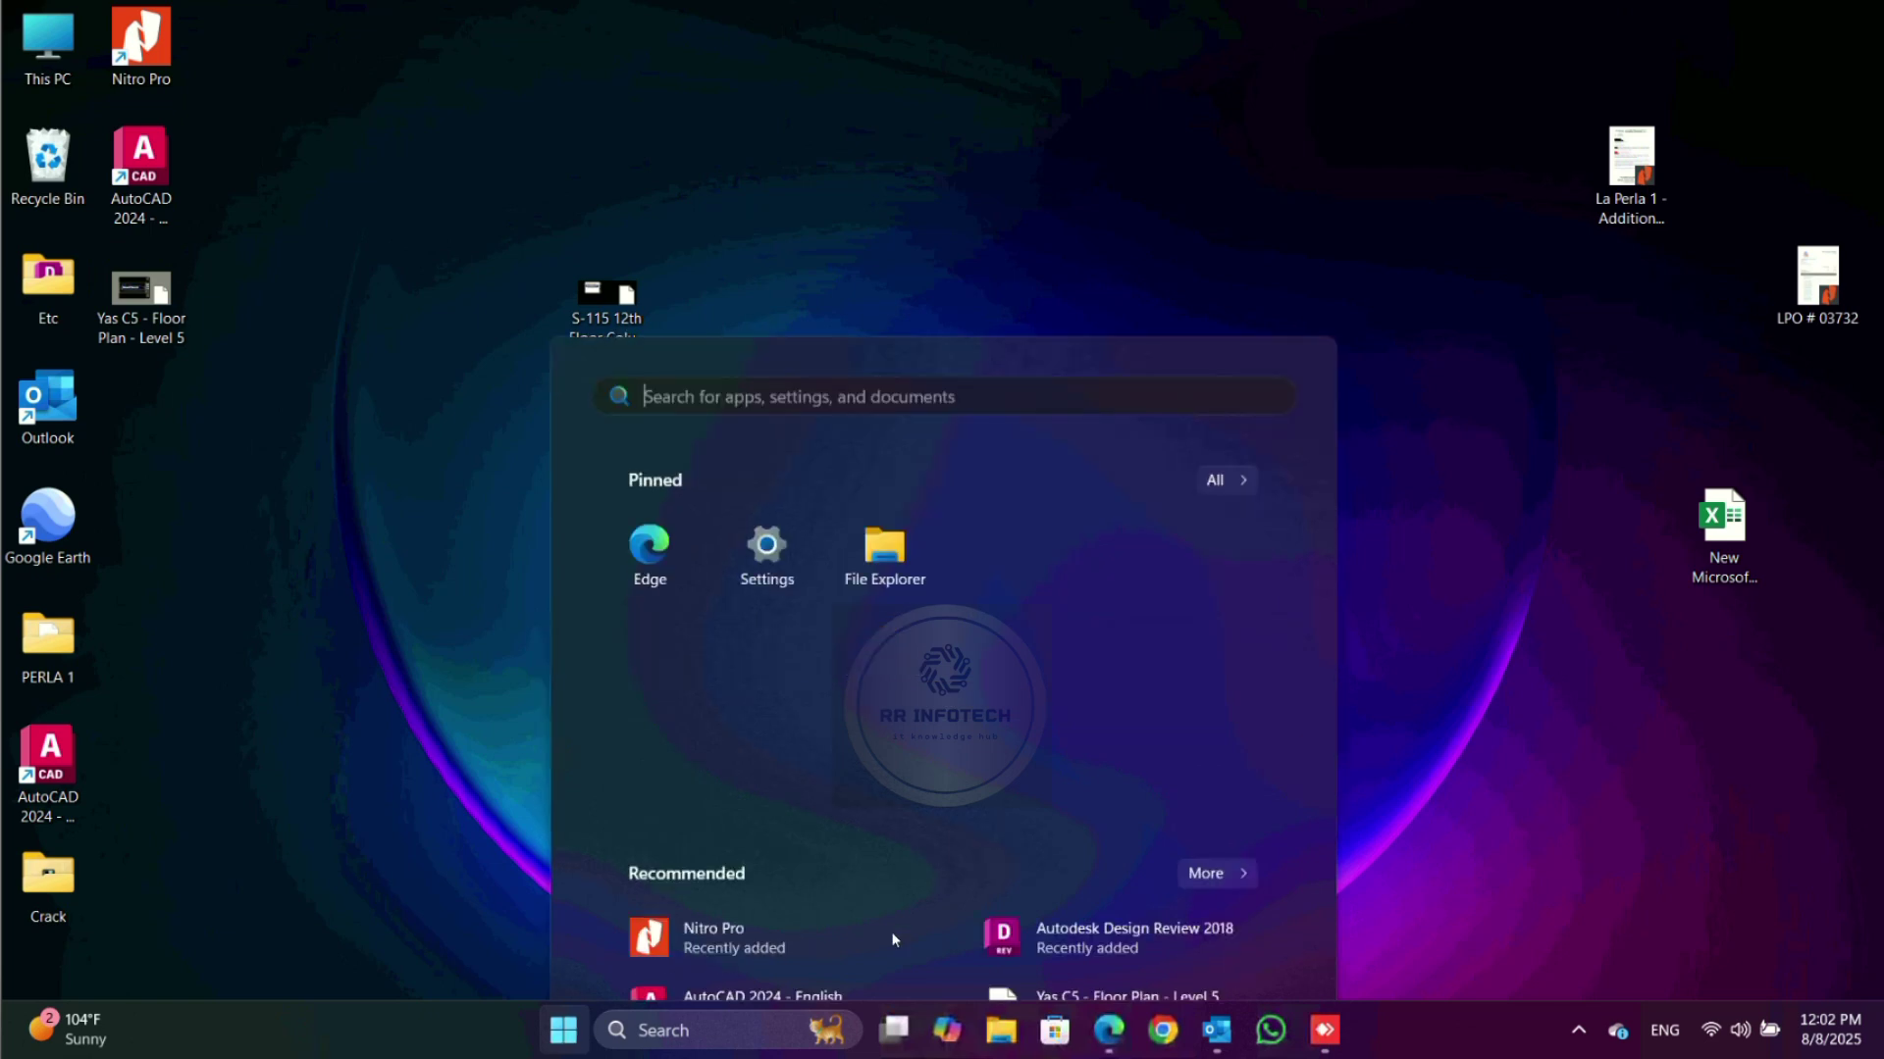